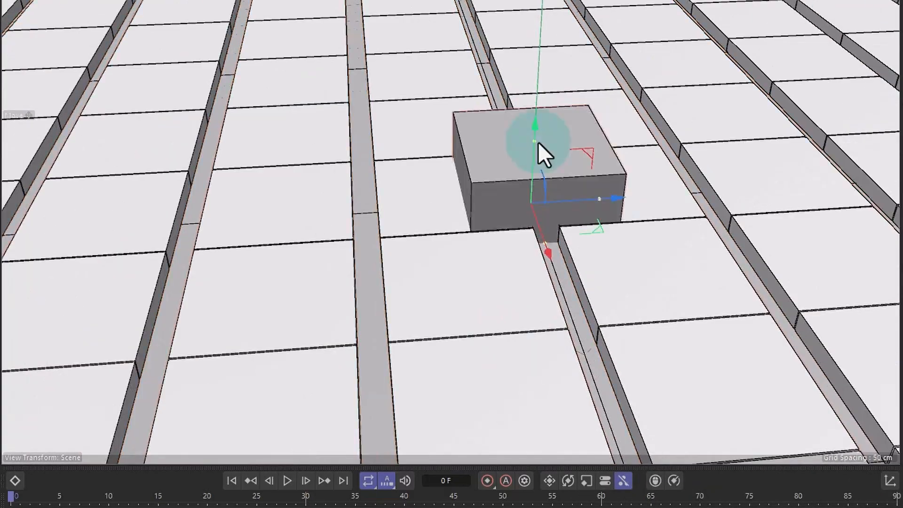
{"action": "left_click_drag", "start_coordinate": [538, 142], "coordinate": [700, 142]}
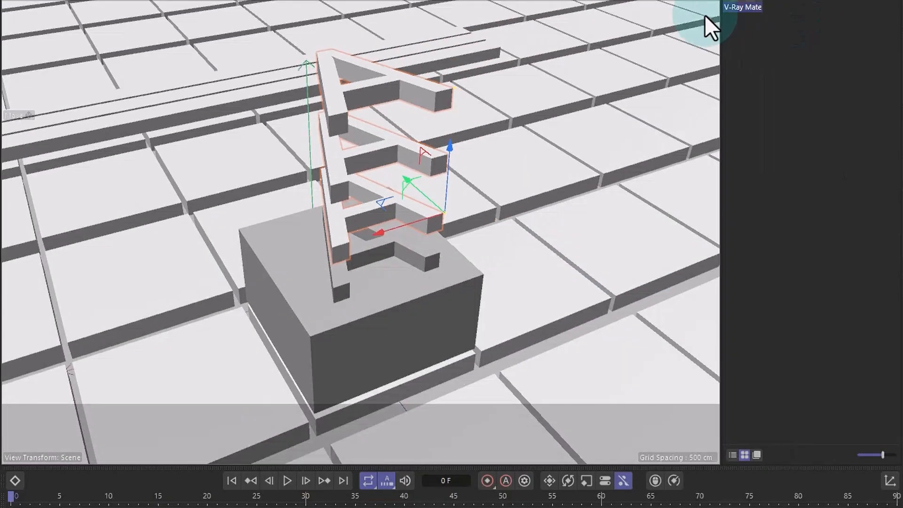
{"action": "left_click_drag", "start_coordinate": [742, 7], "coordinate": [444, 277]}
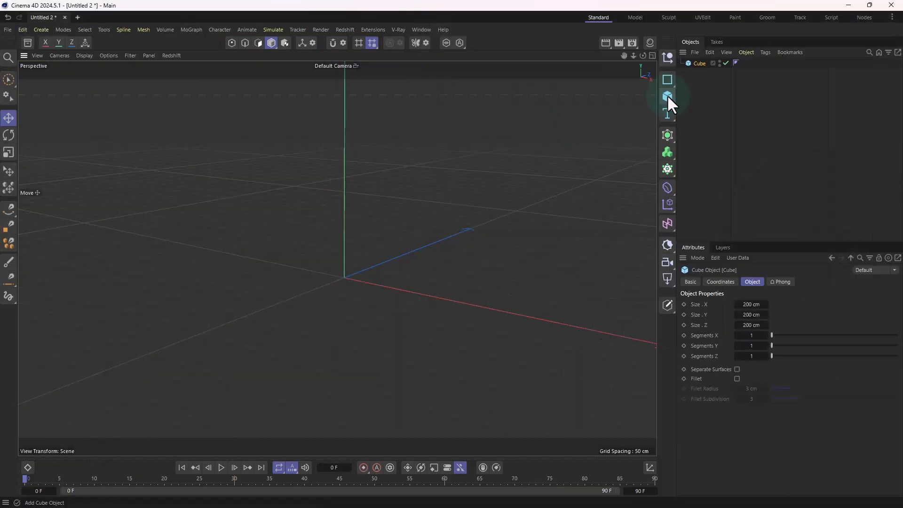
Step: Add a cube primitive to the scene and raise it above the ground grid
{"action": "left_click", "coordinate": [668, 96]}
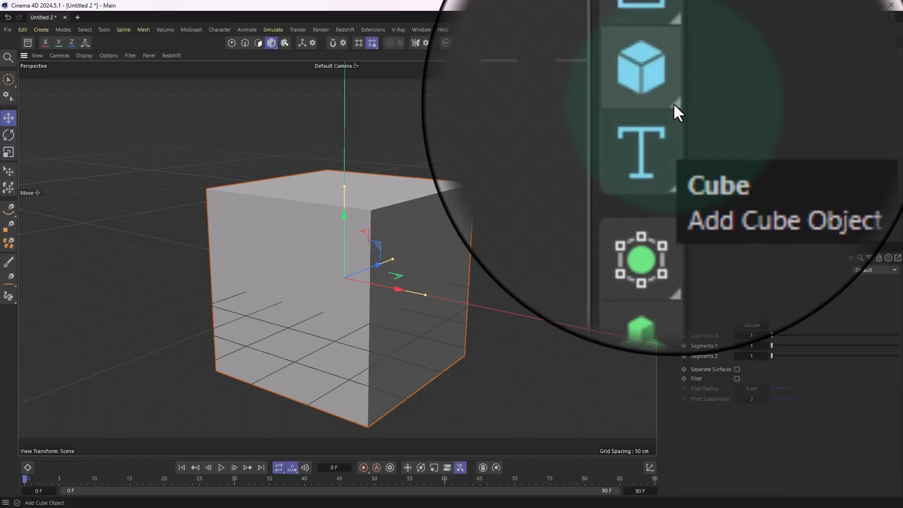
{"action": "left_click", "coordinate": [673, 103]}
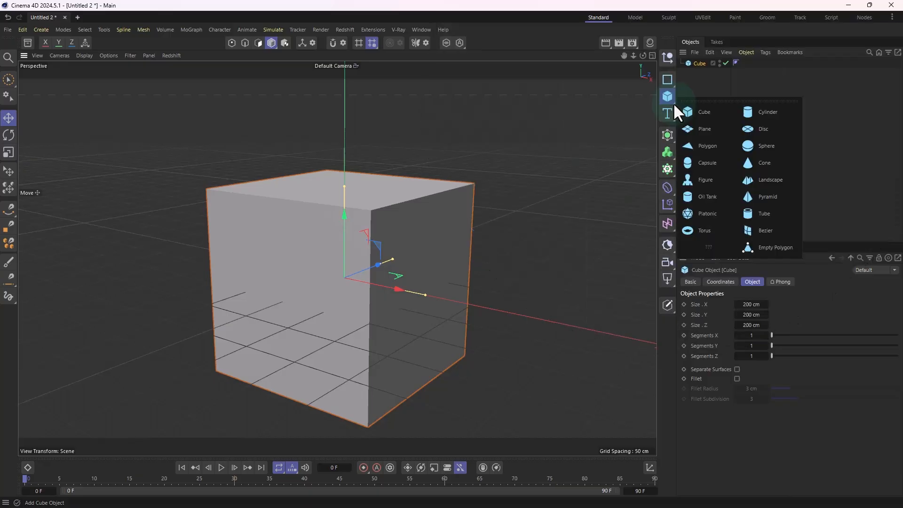
{"action": "left_click", "coordinate": [508, 150]}
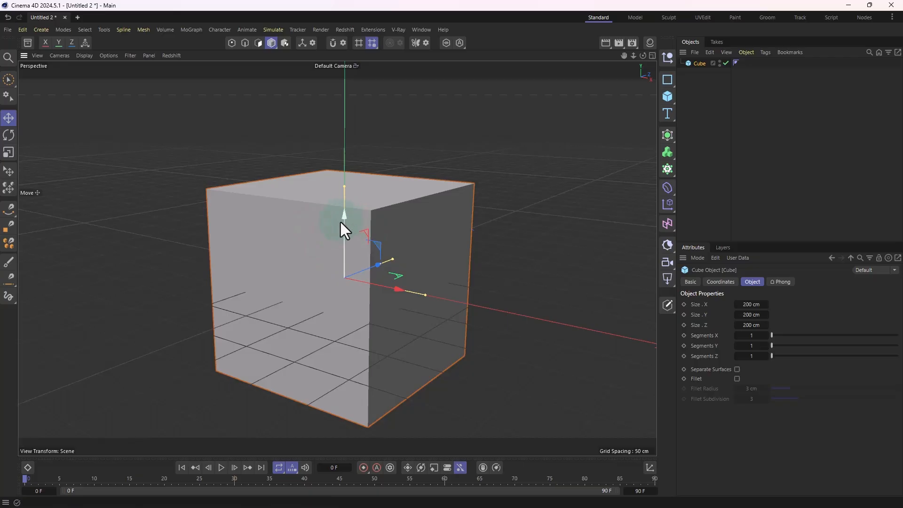
{"action": "left_click_drag", "start_coordinate": [345, 218], "coordinate": [358, 99]}
Step: Flatten the cube to a height of about 50 cm and lower it back toward the ground grid
{"action": "scroll", "coordinate": [326, 230], "scroll_direction": "down", "scroll_amount": 3}
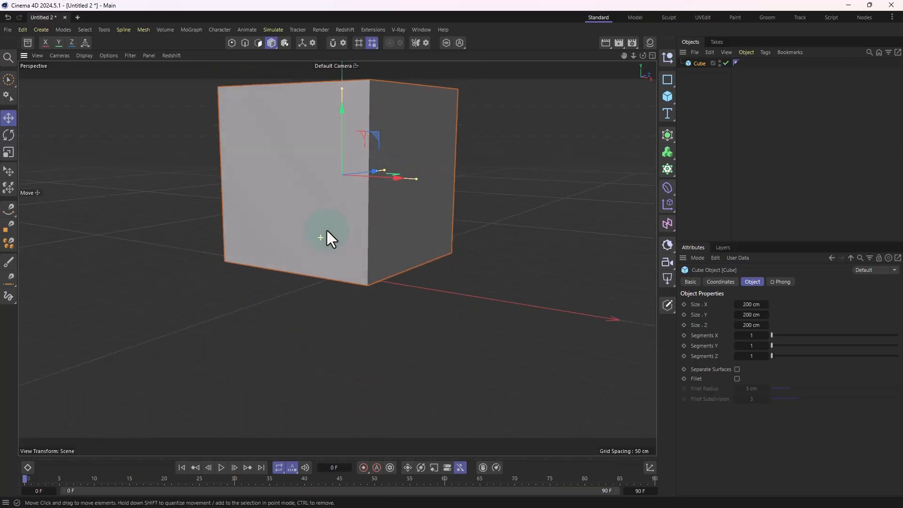
{"action": "left_click_drag", "start_coordinate": [325, 228], "coordinate": [339, 271], "text": "alt"}
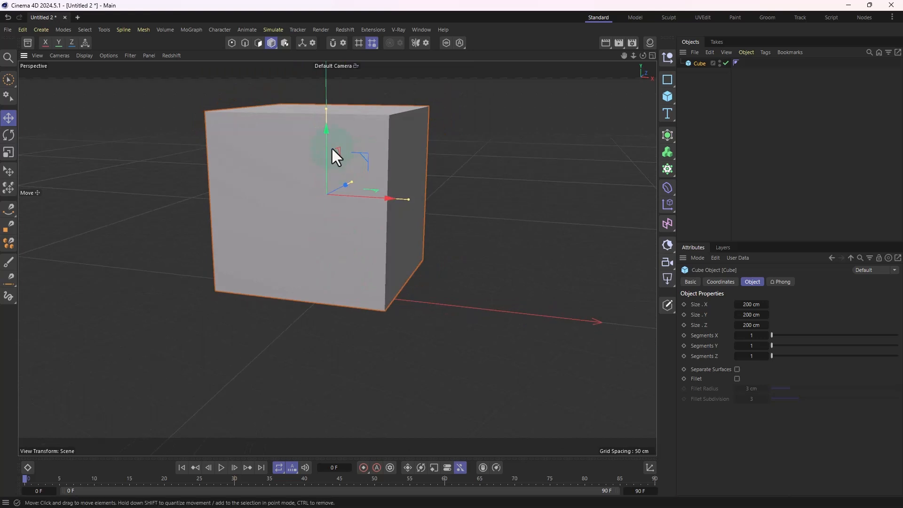
{"action": "left_click_drag", "start_coordinate": [326, 109], "coordinate": [332, 174]}
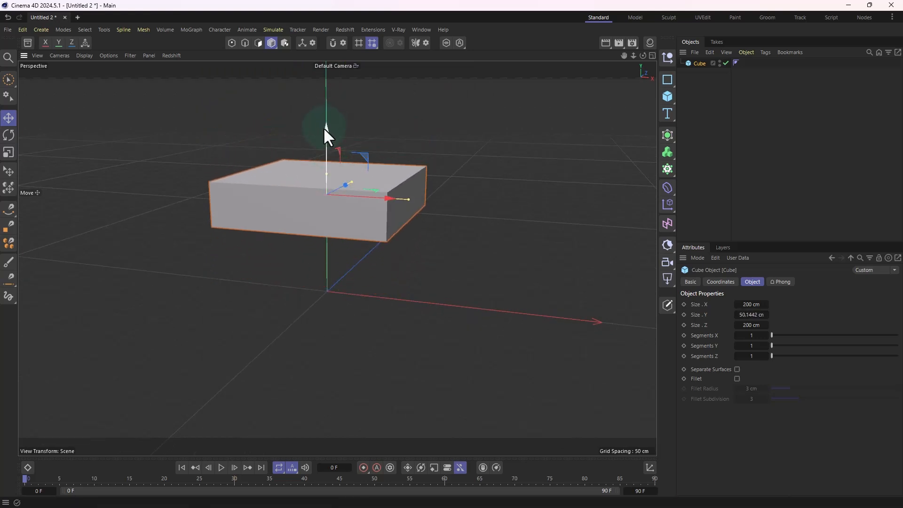
{"action": "left_click_drag", "start_coordinate": [323, 127], "coordinate": [413, 291], "text": "alt"}
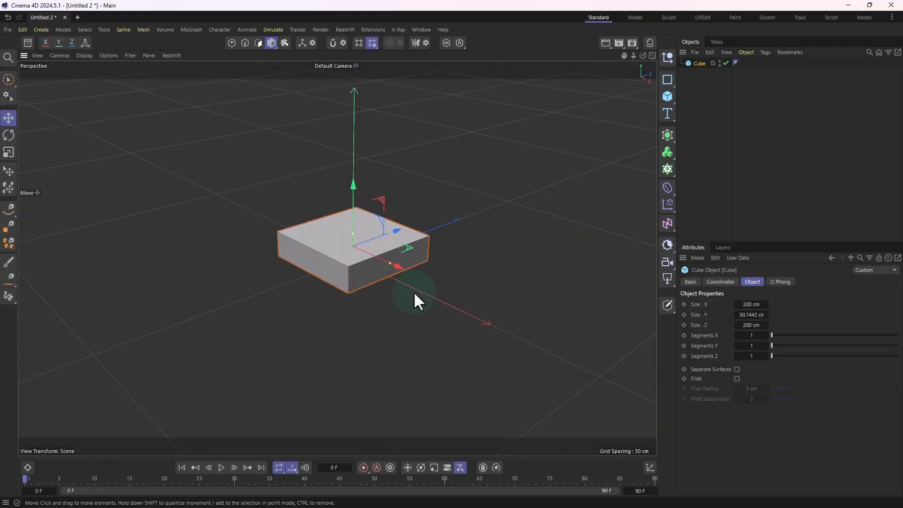
Step: Place the cube in a Cloner as its child and space the grid clones 241 cm in X and 229 cm in Z
{"action": "left_click_drag", "start_coordinate": [429, 297], "coordinate": [548, 203], "text": "alt"}
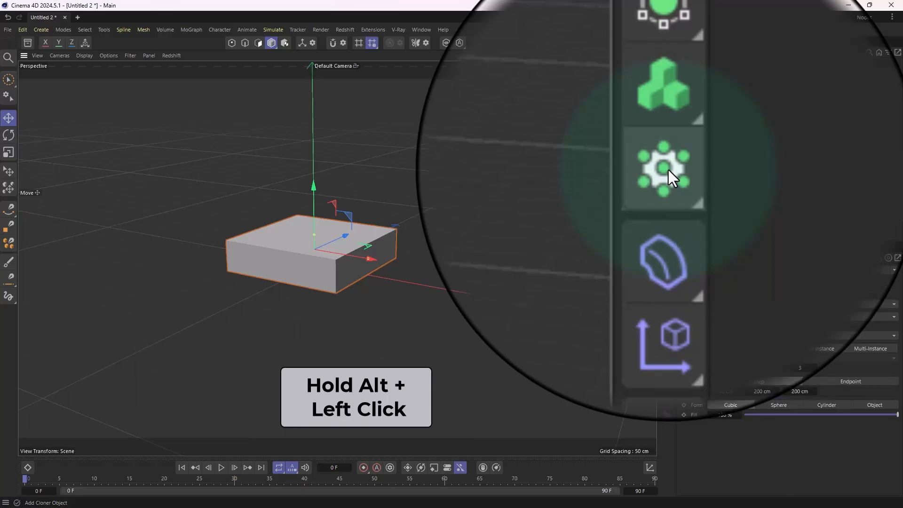
{"action": "left_click", "coordinate": [667, 169], "text": "alt"}
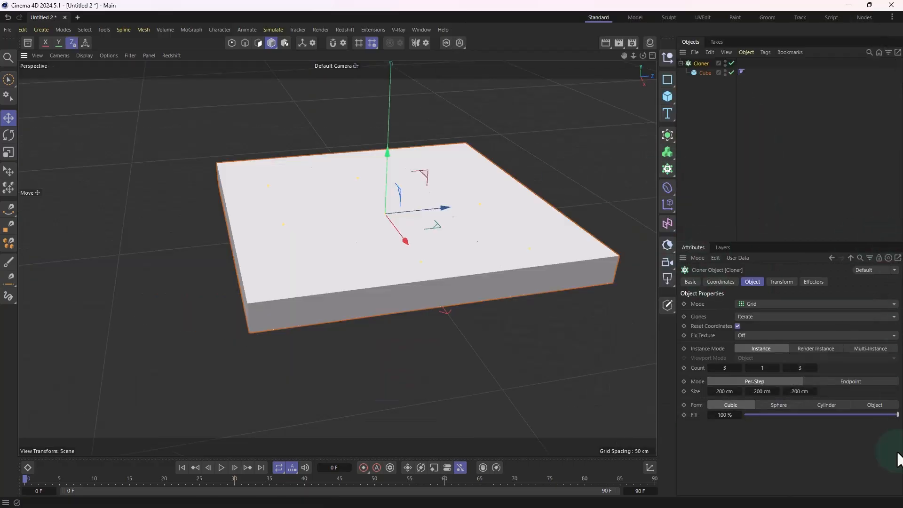
{"action": "left_click_drag", "start_coordinate": [523, 326], "coordinate": [395, 282], "text": "alt"}
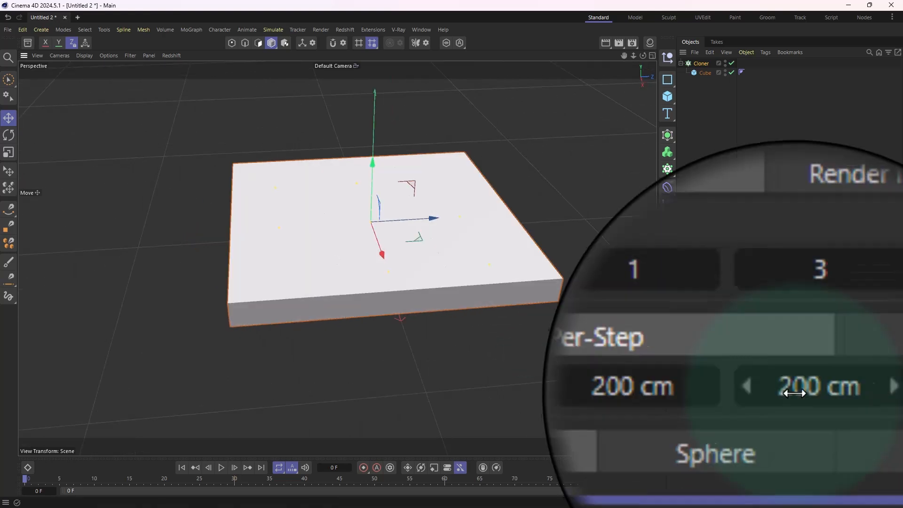
{"action": "left_click_drag", "start_coordinate": [796, 391], "coordinate": [810, 391]}
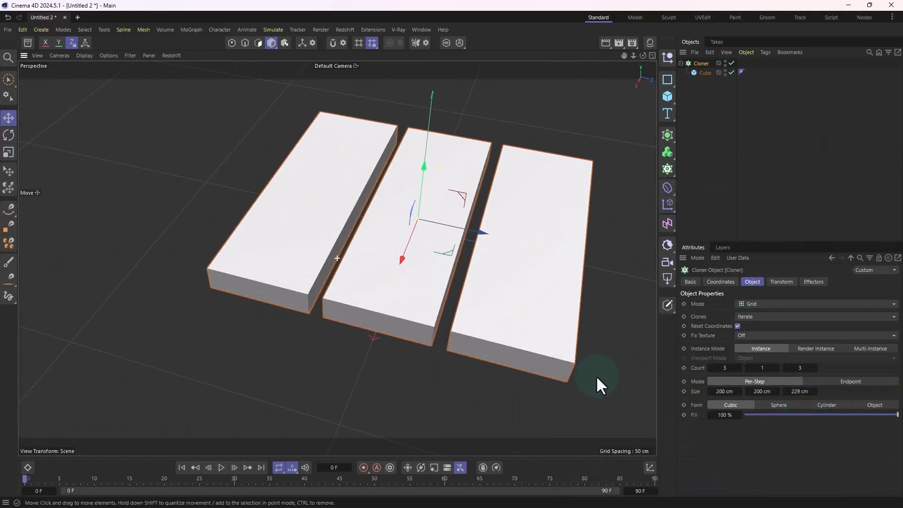
{"action": "left_click_drag", "start_coordinate": [724, 391], "coordinate": [743, 392]}
{"action": "scroll", "coordinate": [612, 359], "scroll_direction": "up", "scroll_amount": 2}
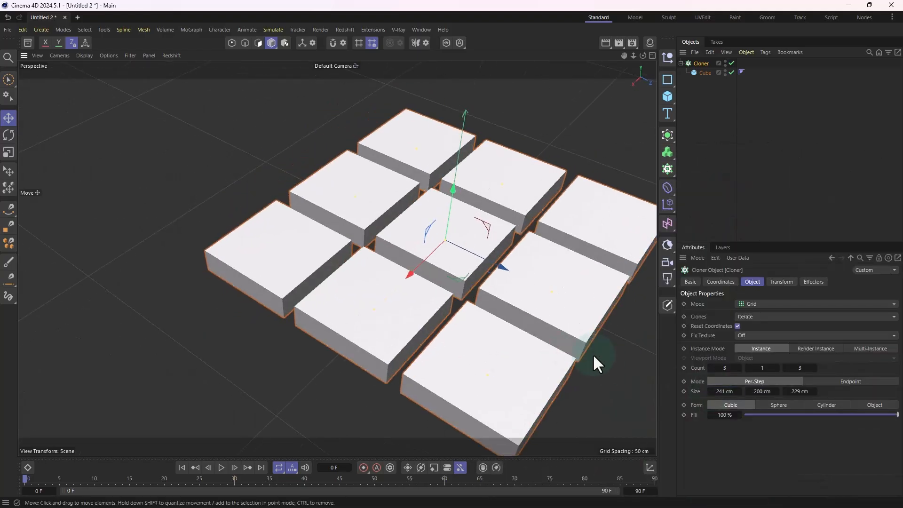
{"action": "scroll", "coordinate": [469, 332], "scroll_direction": "down", "scroll_amount": 2}
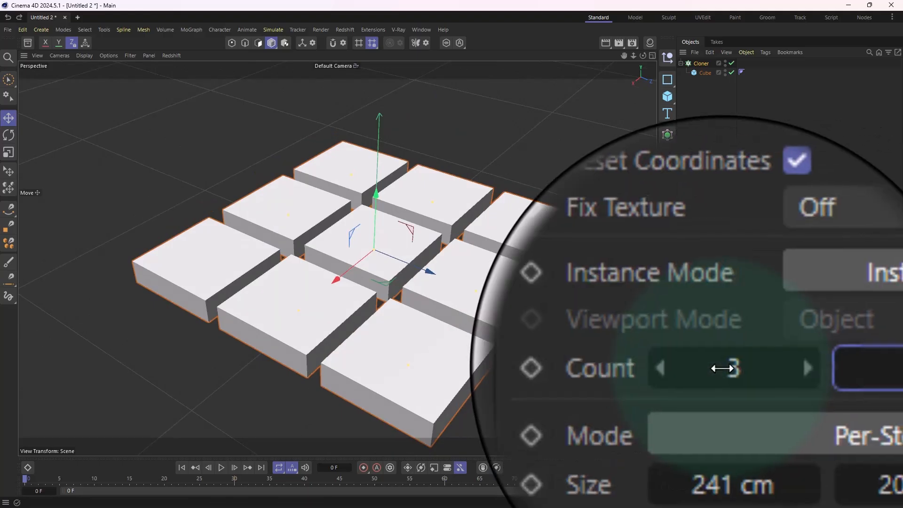
Step: Set the Cloner's count to 50 in X and 50 in Z to build a large tile floor
{"action": "left_click_drag", "start_coordinate": [718, 371], "coordinate": [824, 366]}
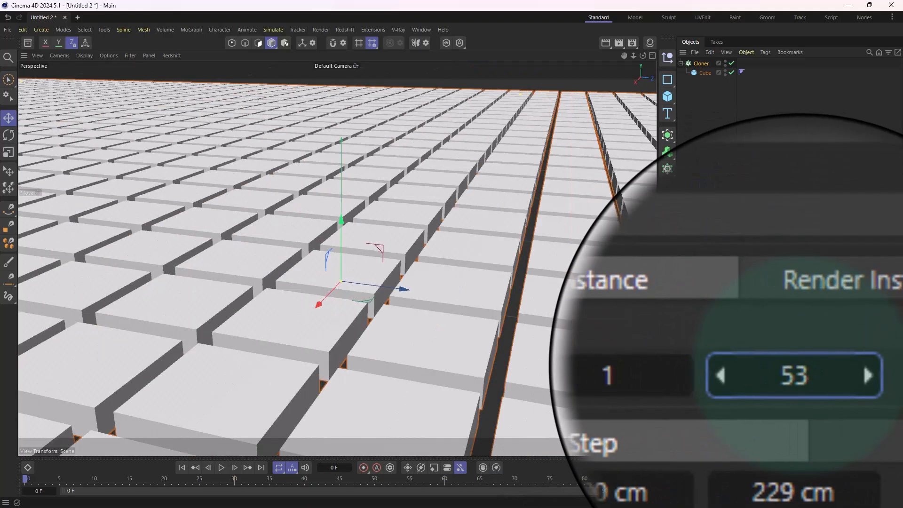
{"action": "double_click", "coordinate": [724, 368]}
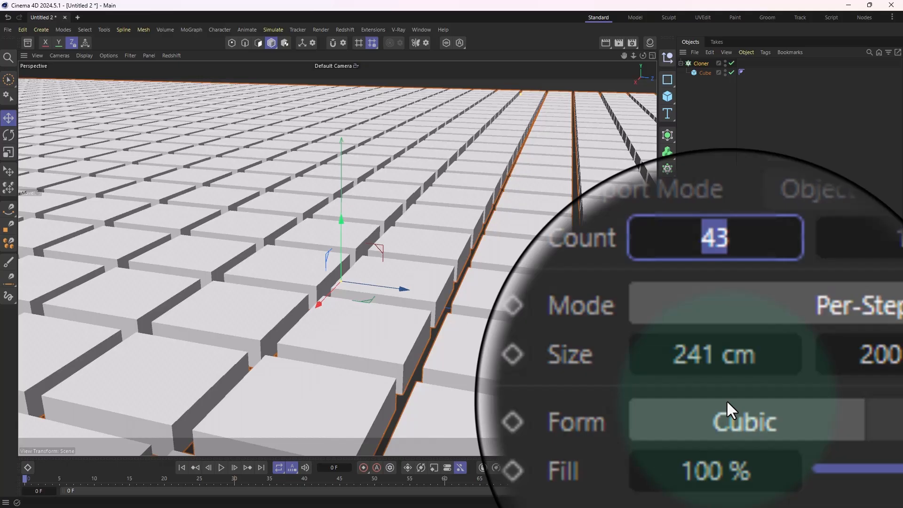
{"action": "type", "text": "50"}
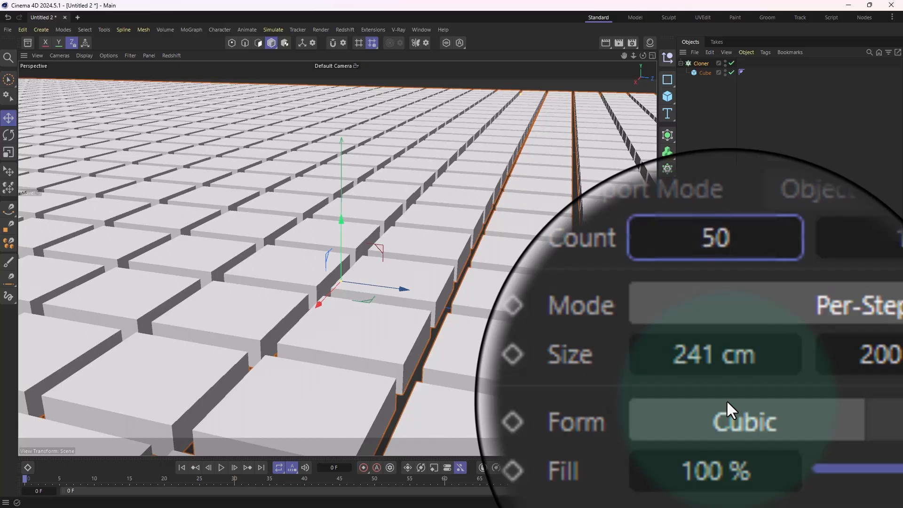
{"action": "double_click", "coordinate": [806, 371]}
{"action": "type", "text": "50"}
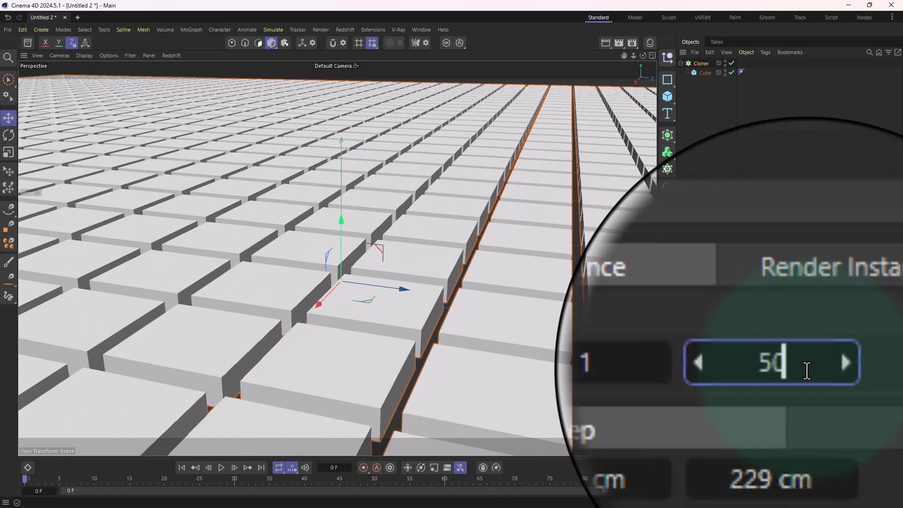
{"action": "key", "text": "Return"}
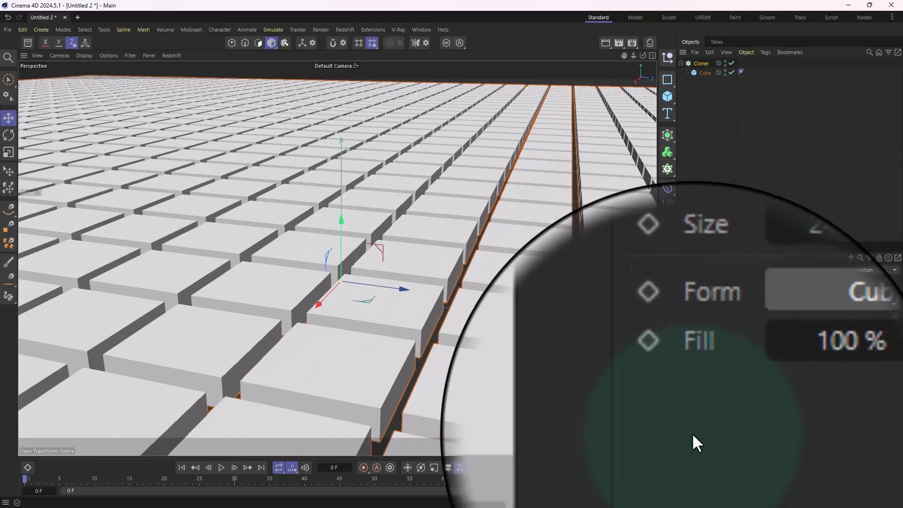
Step: Tighten the gaps between the tiles by setting the Cloner's per-step size to 215 cm in X and 216 cm in Z
{"action": "mouse_move", "coordinate": [303, 366]}
{"action": "left_mouse_down", "text": "alt"}
{"action": "mouse_move", "coordinate": [348, 369]}
{"action": "mouse_move", "coordinate": [270, 364]}
{"action": "mouse_move", "coordinate": [324, 345]}
{"action": "mouse_move", "coordinate": [318, 358]}
{"action": "mouse_move", "coordinate": [300, 357]}
{"action": "mouse_move", "coordinate": [306, 320]}
{"action": "mouse_move", "coordinate": [290, 341]}
{"action": "mouse_move", "coordinate": [269, 348]}
{"action": "mouse_move", "coordinate": [286, 335]}
{"action": "mouse_move", "coordinate": [292, 343]}
{"action": "left_mouse_up", "text": "alt"}
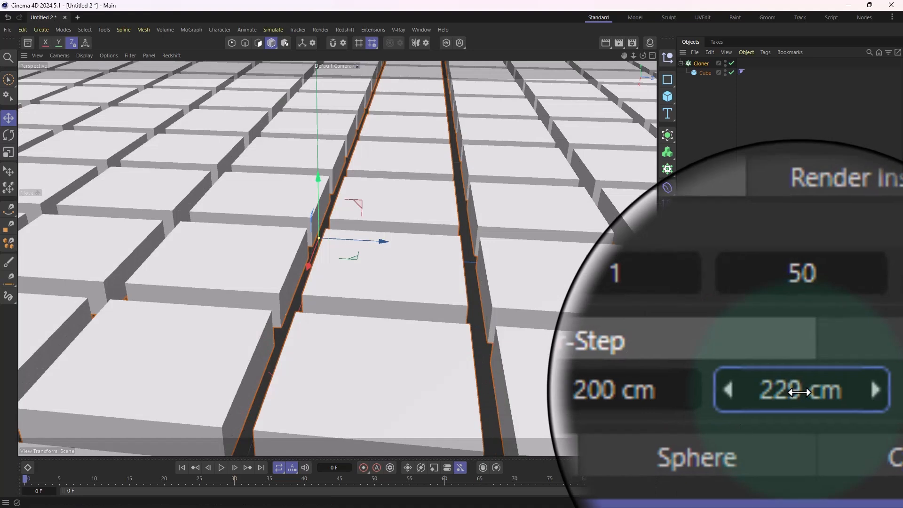
{"action": "left_click_drag", "start_coordinate": [801, 391], "coordinate": [796, 391]}
{"action": "left_click_drag", "start_coordinate": [613, 372], "coordinate": [568, 395], "text": "alt"}
{"action": "left_click", "coordinate": [802, 391]}
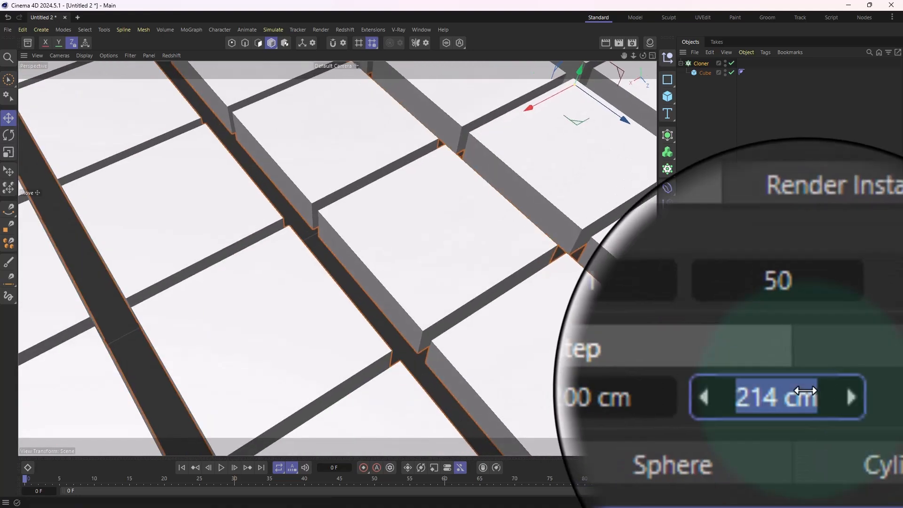
{"action": "type", "text": "215"}
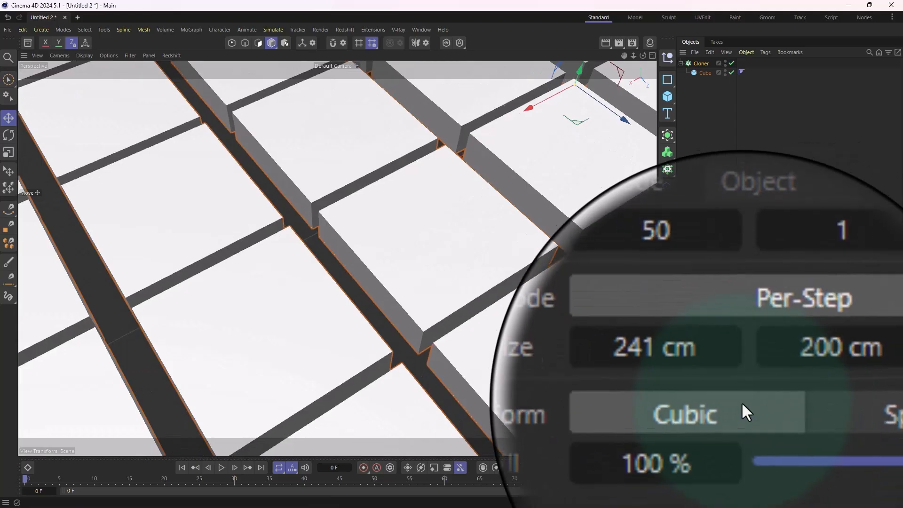
{"action": "left_click", "coordinate": [725, 394]}
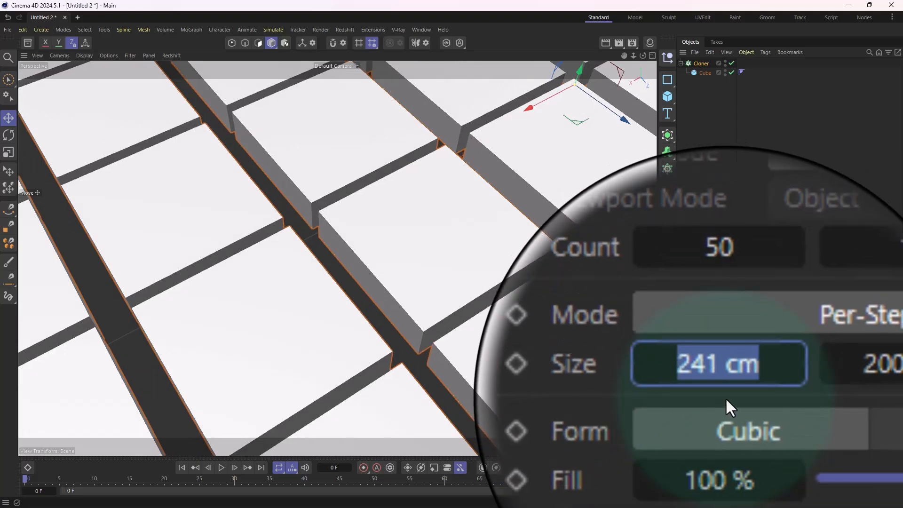
{"action": "type", "text": "215"}
{"action": "key", "text": "Return"}
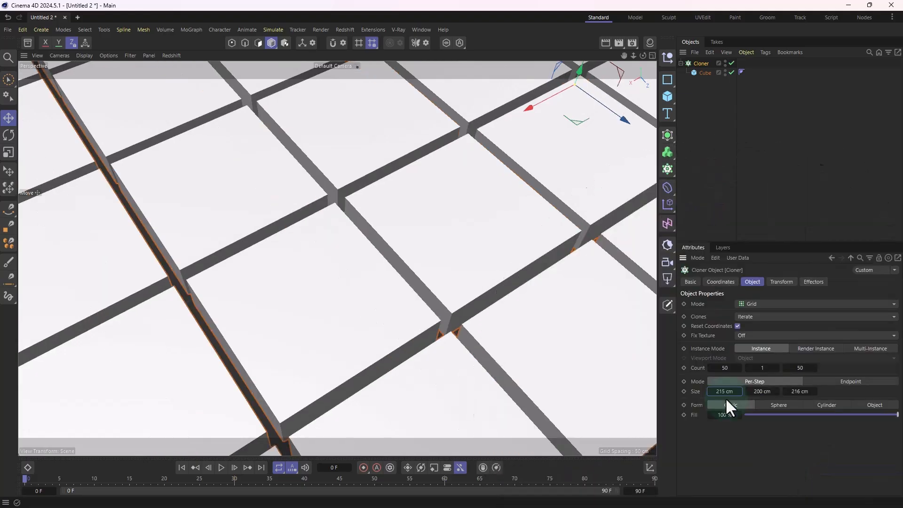
Step: Add a plane primitive to the tile floor scene
{"action": "scroll", "coordinate": [467, 336], "scroll_direction": "down", "scroll_amount": 5}
{"action": "left_click_drag", "start_coordinate": [468, 337], "coordinate": [410, 226], "text": "alt"}
{"action": "scroll", "coordinate": [399, 294], "scroll_direction": "up", "scroll_amount": 3}
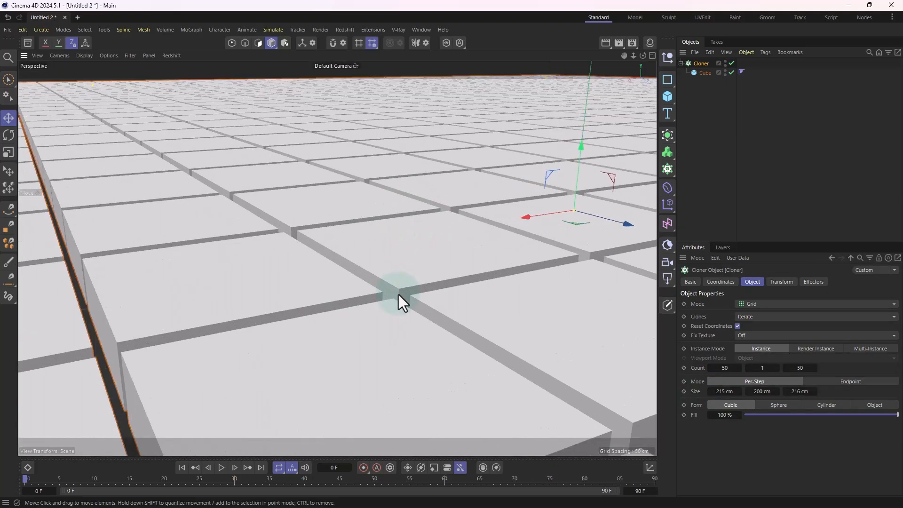
{"action": "left_click_drag", "start_coordinate": [398, 295], "coordinate": [406, 308], "text": "alt"}
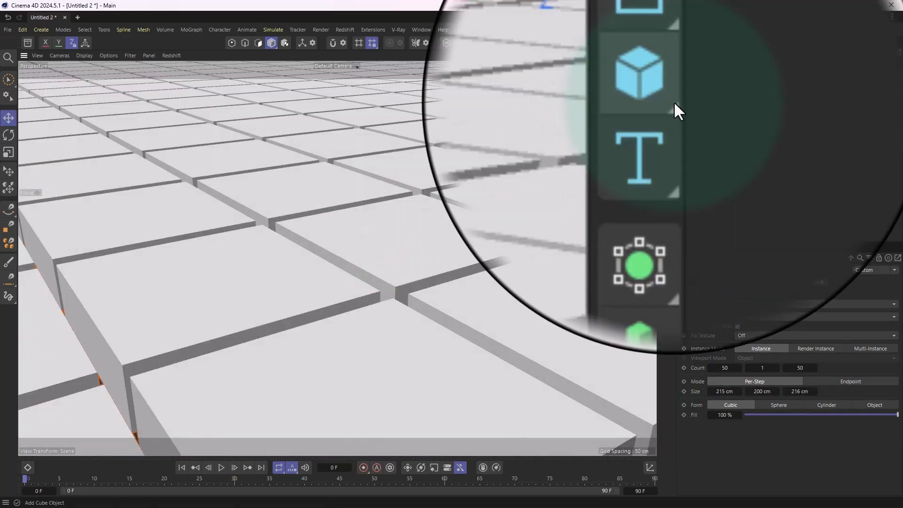
{"action": "left_click", "coordinate": [674, 103]}
{"action": "left_click_drag", "start_coordinate": [673, 103], "coordinate": [700, 129]}
{"action": "right_click_drag", "start_coordinate": [571, 202], "coordinate": [482, 218], "text": "alt"}
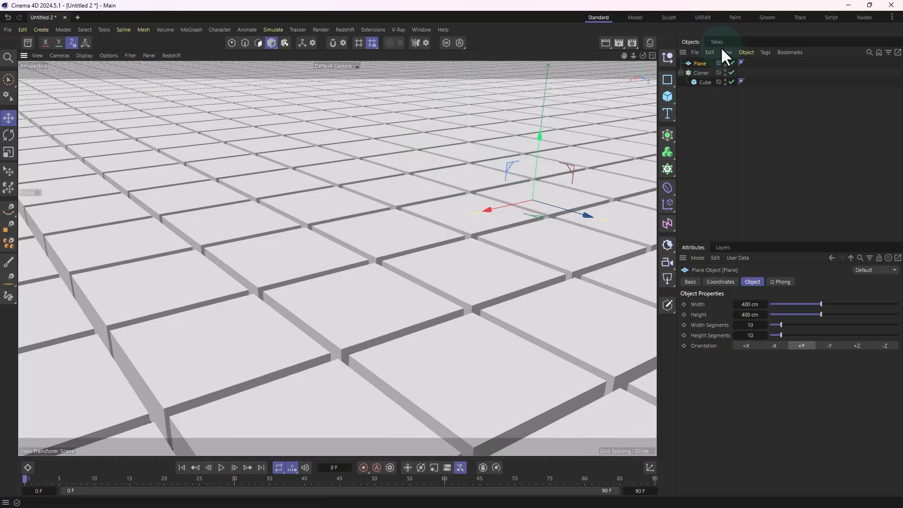
Step: Isolate the plane with Viewport Solo so the cloned tiles are hidden
{"action": "left_click", "coordinate": [447, 43]}
{"action": "middle_click_drag", "start_coordinate": [479, 164], "coordinate": [276, 227], "text": "alt"}
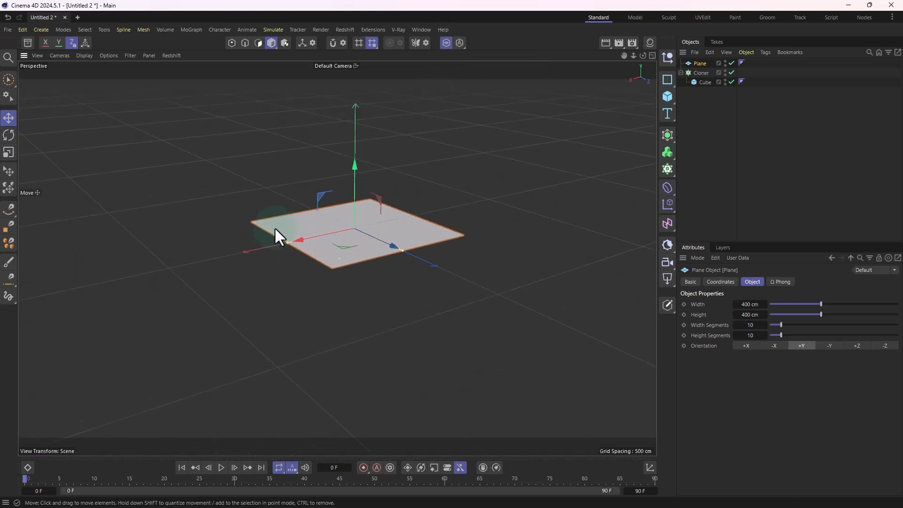
{"action": "left_click_drag", "start_coordinate": [276, 227], "coordinate": [350, 274], "text": "alt"}
{"action": "scroll", "coordinate": [349, 275], "scroll_direction": "up", "scroll_amount": 3}
{"action": "scroll", "coordinate": [353, 283], "scroll_direction": "down", "scroll_amount": 3}
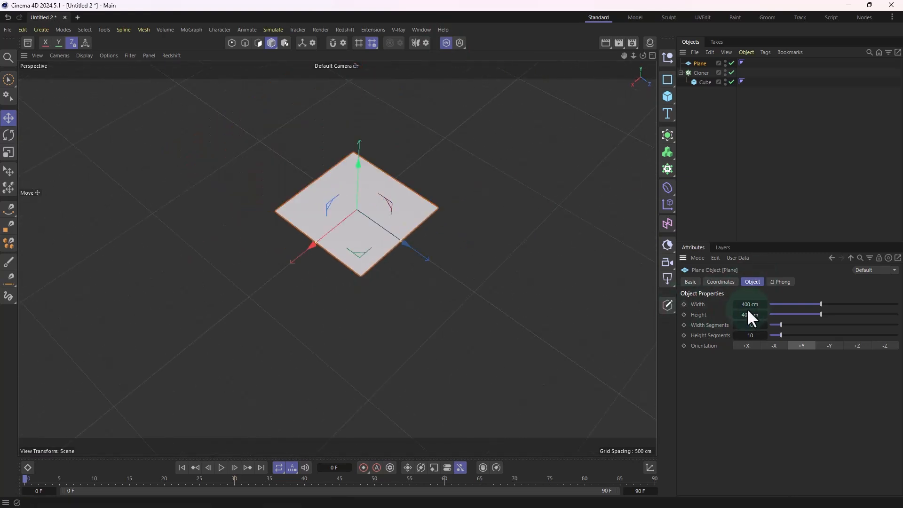
Step: Enlarge the plane to about 4350 cm wide and 4535 cm high, and turn off Viewport Solo
{"action": "left_click_drag", "start_coordinate": [749, 304], "coordinate": [764, 316]}
{"action": "left_click_drag", "start_coordinate": [385, 329], "coordinate": [445, 243], "text": "alt"}
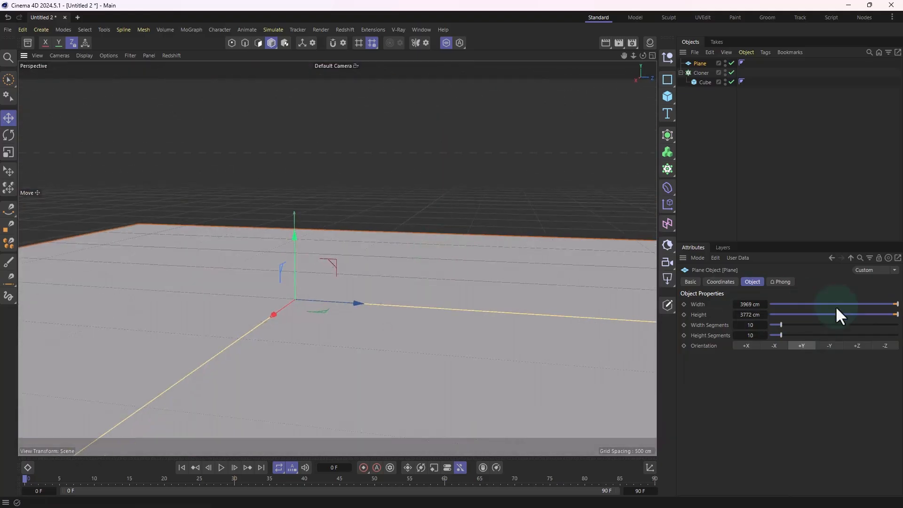
{"action": "mouse_move", "coordinate": [740, 314]}
{"action": "left_mouse_down"}
{"action": "mouse_move", "coordinate": [748, 314]}
{"action": "mouse_move", "coordinate": [740, 306]}
{"action": "left_mouse_up"}
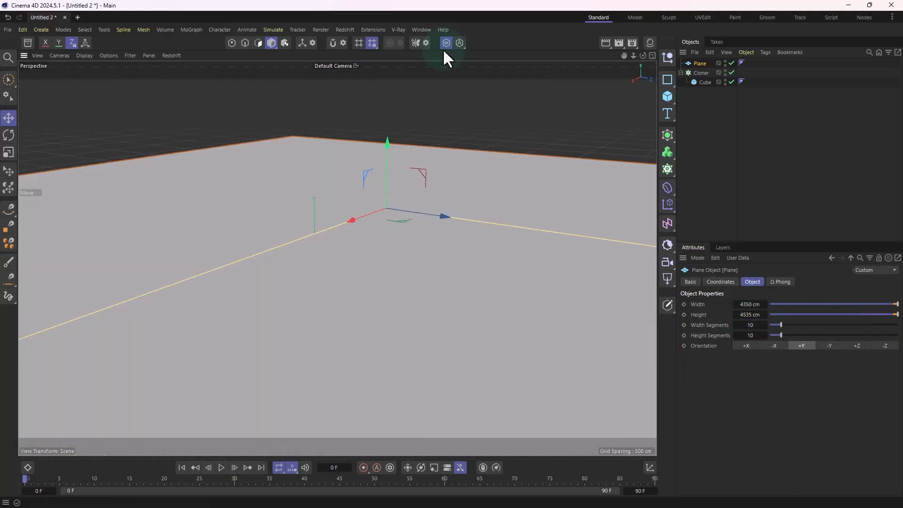
{"action": "left_click", "coordinate": [446, 42]}
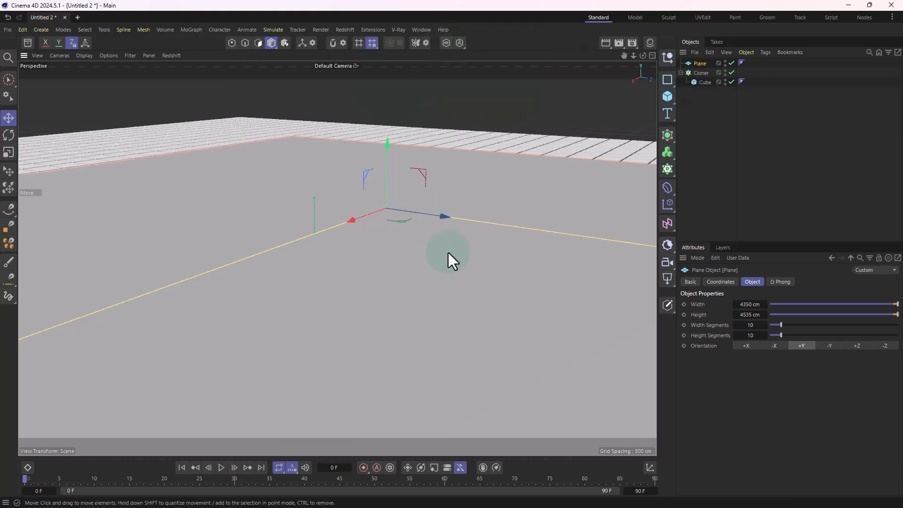
Step: Lower the plane below the top faces of the tiles so it fills the gaps between them
{"action": "scroll", "coordinate": [397, 198], "scroll_direction": "up", "scroll_amount": 2}
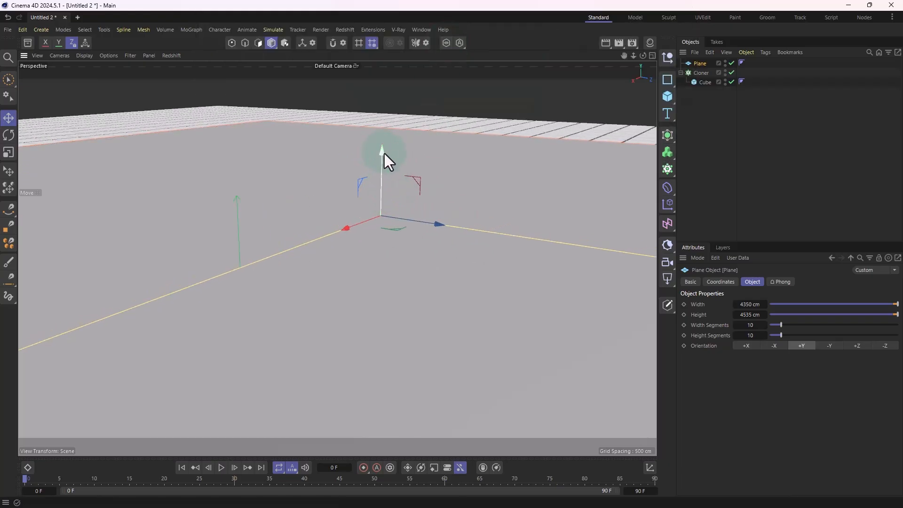
{"action": "left_click_drag", "start_coordinate": [381, 156], "coordinate": [267, 278]}
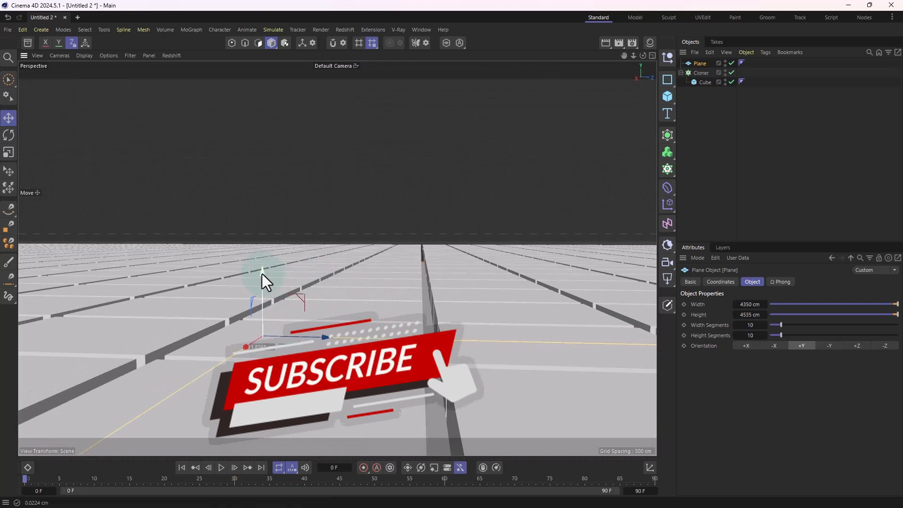
{"action": "left_click_drag", "start_coordinate": [445, 256], "coordinate": [425, 267], "text": "alt"}
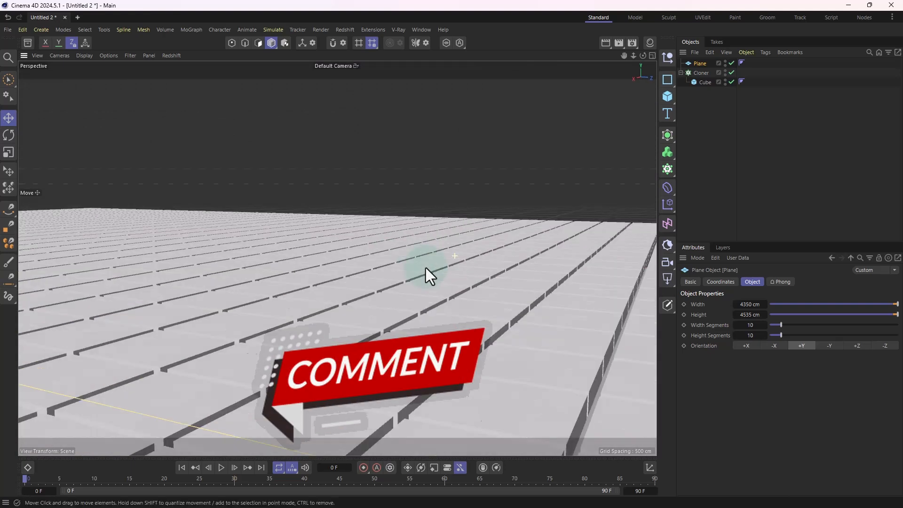
Step: Reduce the cloned cube's Y size to 3 cm and lower the Cloner slightly towards the plane
{"action": "left_click", "coordinate": [700, 82]}
{"action": "key", "text": "o"}
{"action": "right_click_drag", "start_coordinate": [428, 264], "coordinate": [89, 229], "text": "alt"}
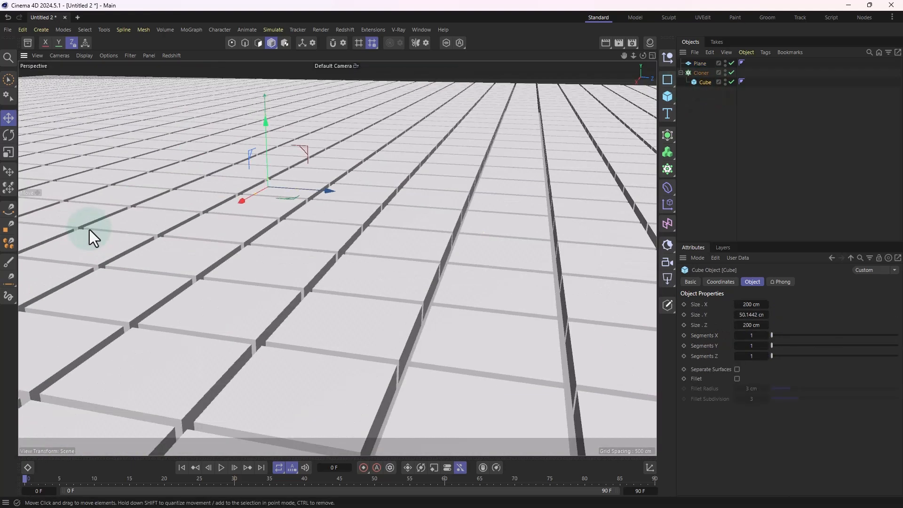
{"action": "right_click_drag", "start_coordinate": [100, 199], "coordinate": [244, 212], "text": "alt"}
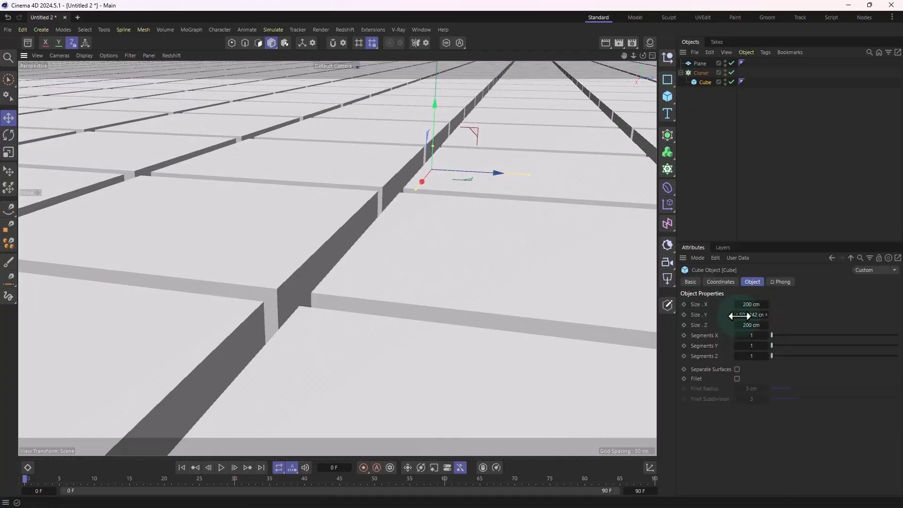
{"action": "mouse_move", "coordinate": [739, 316]}
{"action": "left_mouse_down"}
{"action": "mouse_move", "coordinate": [727, 316]}
{"action": "mouse_move", "coordinate": [753, 309]}
{"action": "left_mouse_up"}
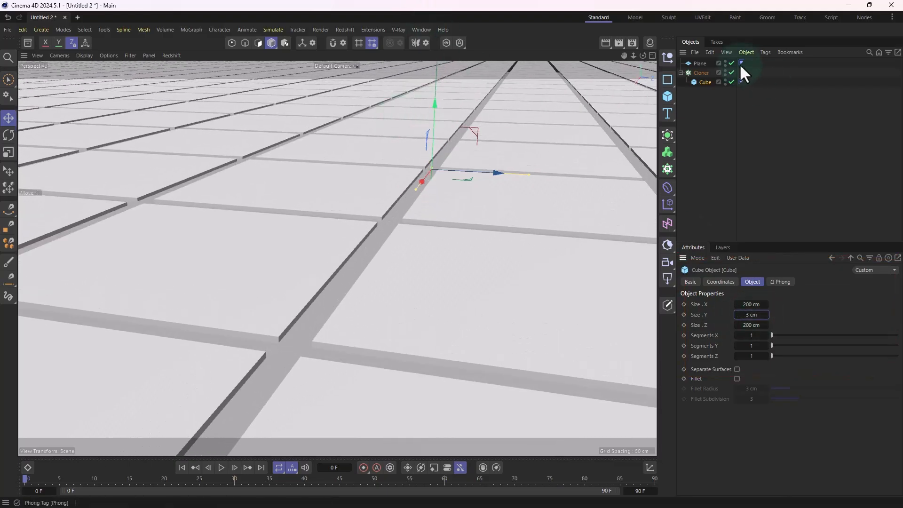
{"action": "left_click", "coordinate": [698, 72]}
{"action": "left_click_drag", "start_coordinate": [427, 103], "coordinate": [435, 105]}
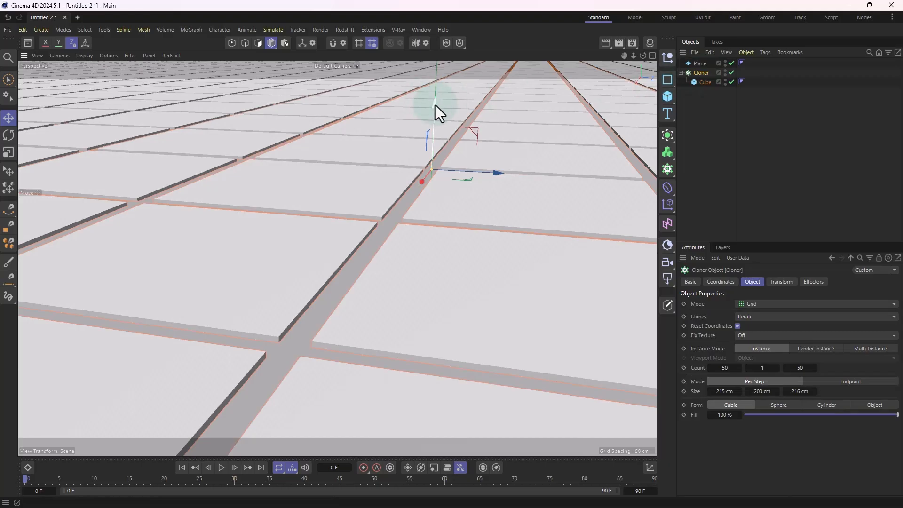
Step: Set the cloned cube's Y size to 14.6 cm and lower the Cloner slightly so the tiles sit closer to the plane
{"action": "left_click", "coordinate": [705, 83]}
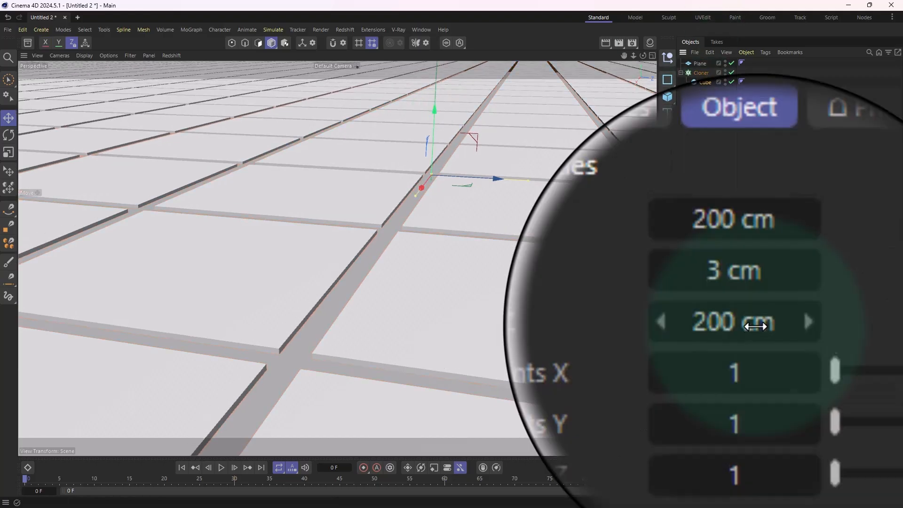
{"action": "left_click_drag", "start_coordinate": [751, 315], "coordinate": [762, 314]}
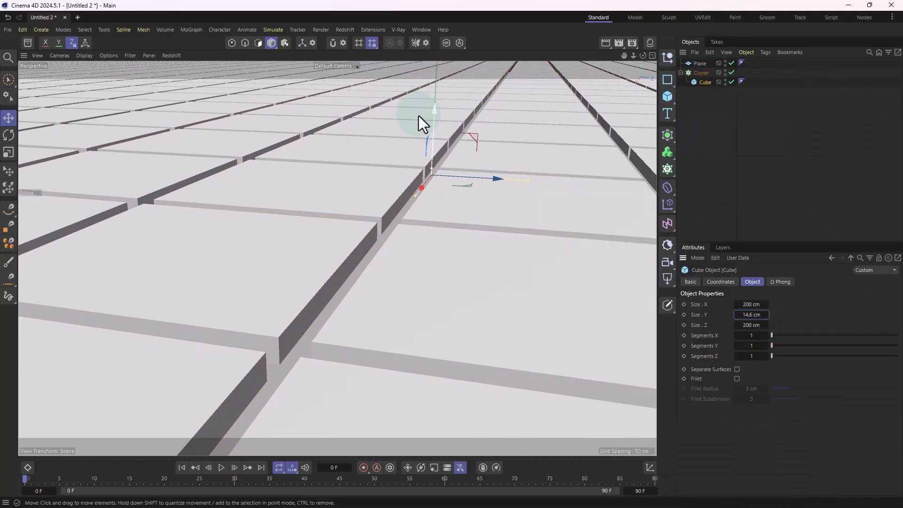
{"action": "left_click", "coordinate": [698, 73]}
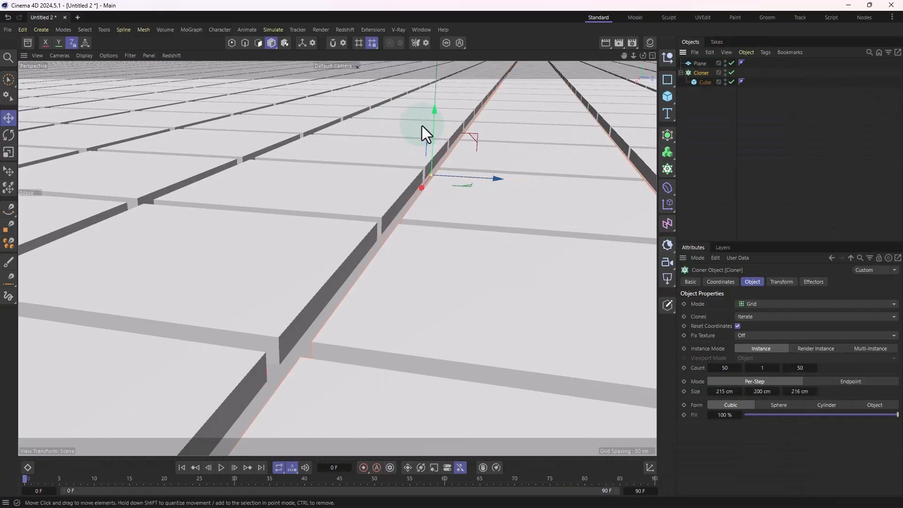
{"action": "left_click_drag", "start_coordinate": [432, 112], "coordinate": [431, 119]}
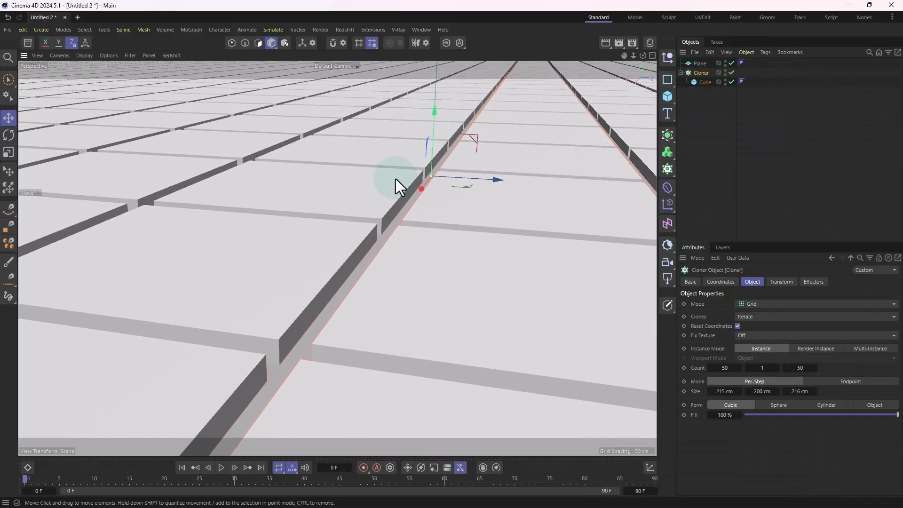
{"action": "scroll", "coordinate": [439, 207], "scroll_direction": "down", "scroll_amount": 10}
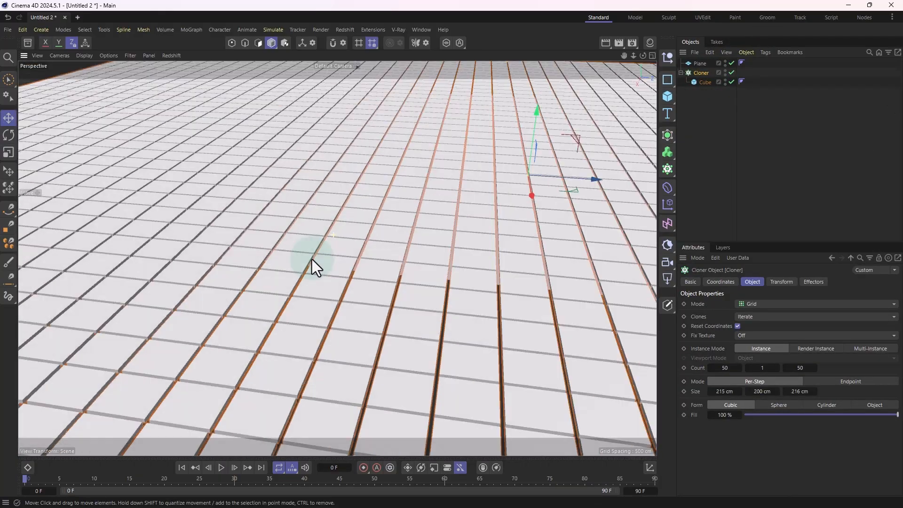
{"action": "left_click_drag", "start_coordinate": [311, 259], "coordinate": [338, 232], "text": "alt"}
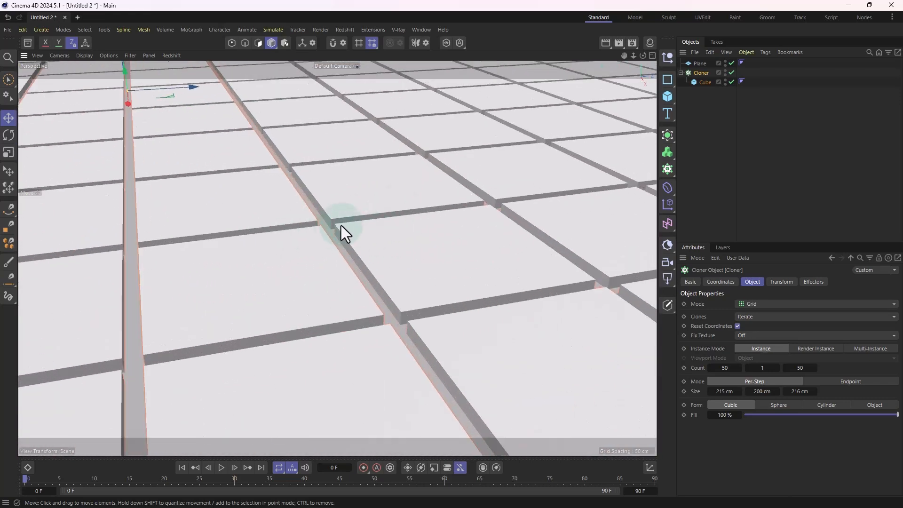
Step: Add a cube primitive, reduce its height to about 88 cm and place it directly over a single tile
{"action": "left_click", "coordinate": [668, 97]}
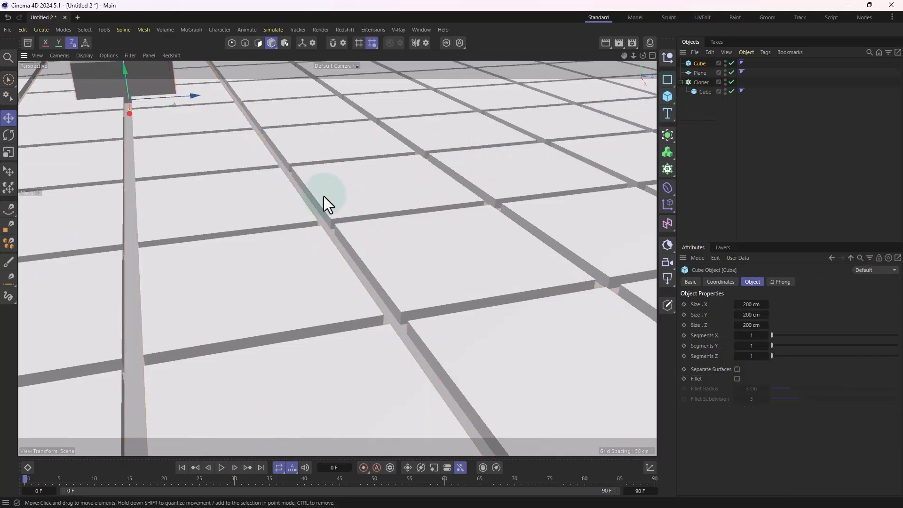
{"action": "middle_click_drag", "start_coordinate": [315, 186], "coordinate": [438, 289], "text": "alt"}
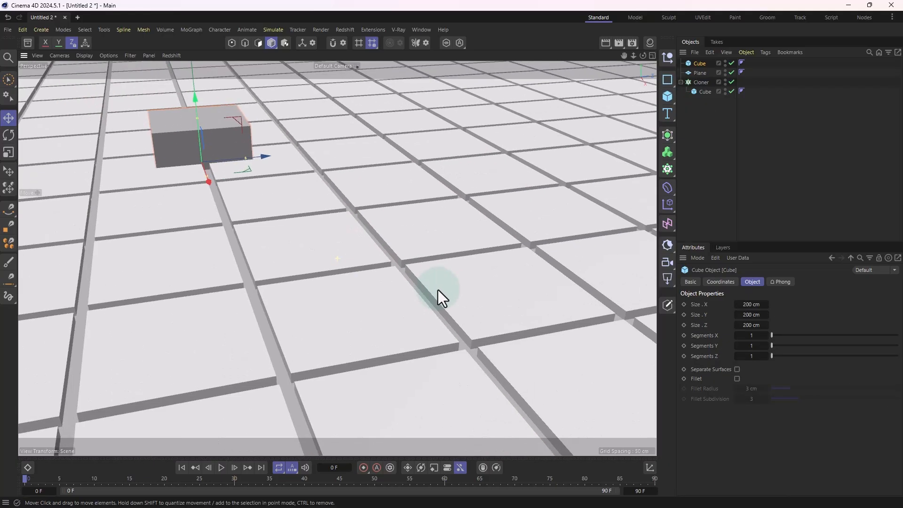
{"action": "right_click_drag", "start_coordinate": [370, 252], "coordinate": [292, 293], "text": "alt"}
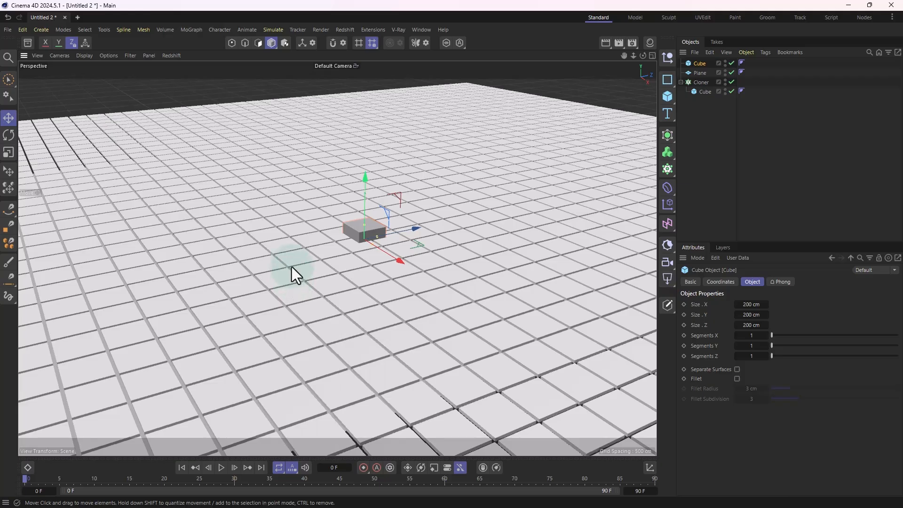
{"action": "key", "text": "s"}
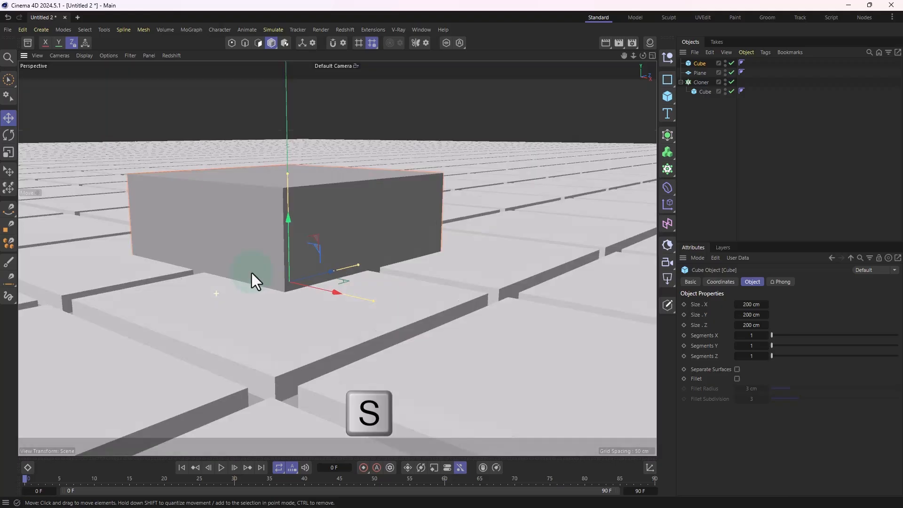
{"action": "left_click_drag", "start_coordinate": [252, 273], "coordinate": [459, 224], "text": "alt"}
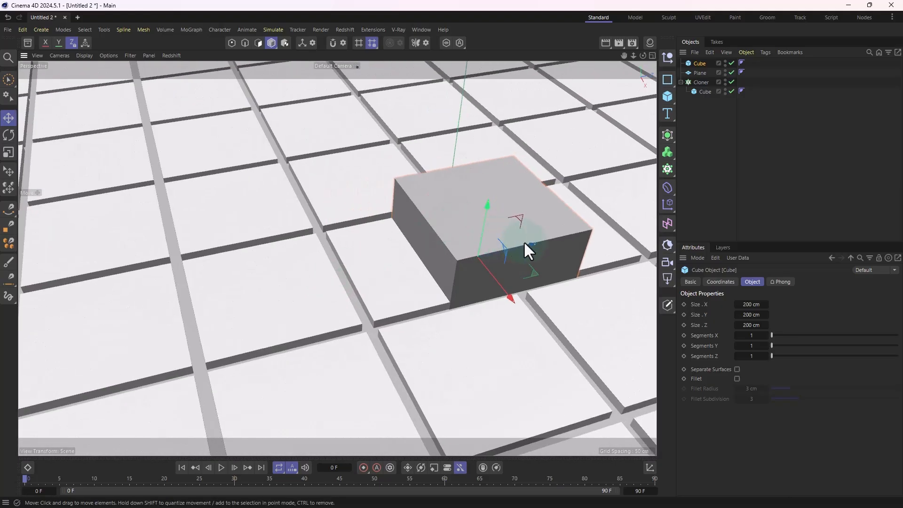
{"action": "left_click_drag", "start_coordinate": [530, 245], "coordinate": [378, 242]}
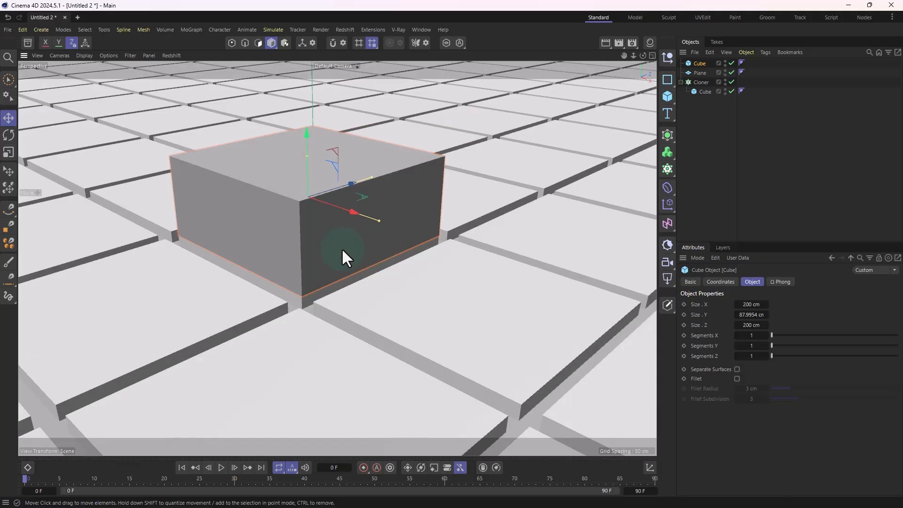
{"action": "left_click_drag", "start_coordinate": [342, 250], "coordinate": [435, 214], "text": "alt"}
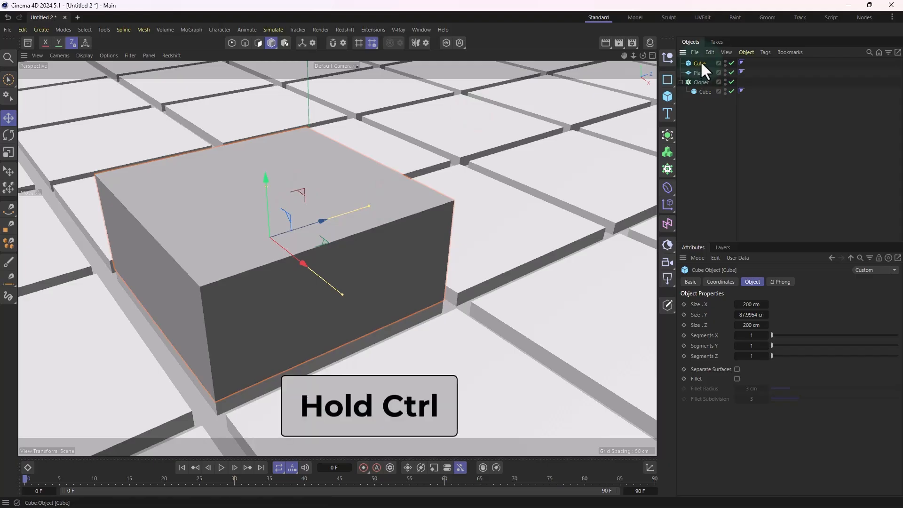
Step: Duplicate the new cube and raise the copy until it stands just above the original
{"action": "left_click_drag", "start_coordinate": [699, 63], "coordinate": [701, 59], "text": "ctrl"}
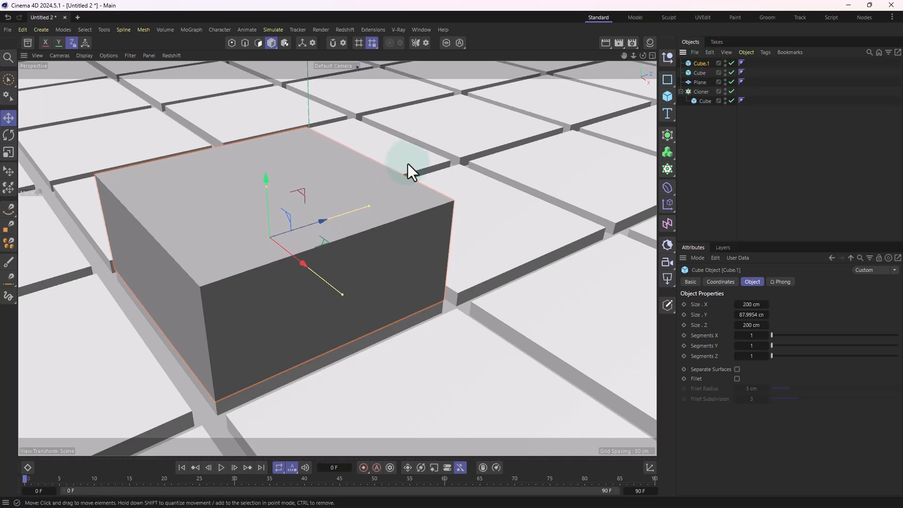
{"action": "scroll", "coordinate": [355, 206], "scroll_direction": "down", "scroll_amount": 1}
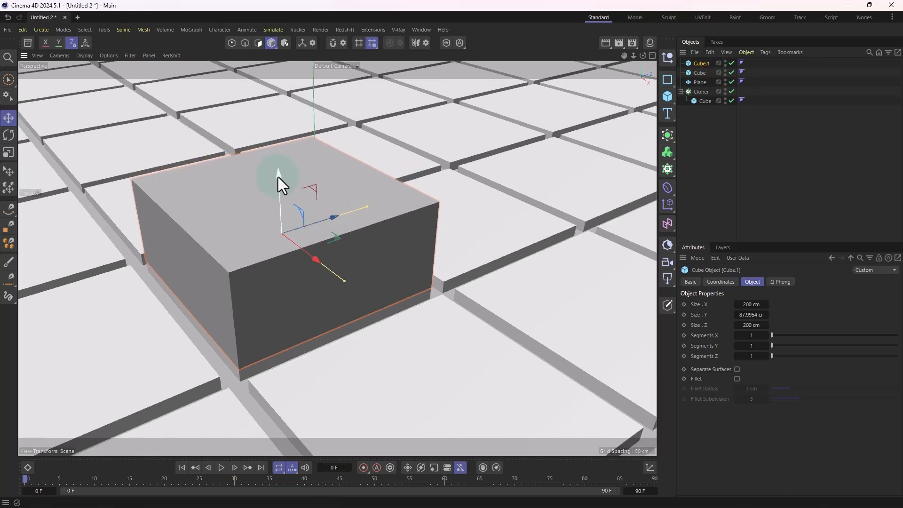
{"action": "left_click_drag", "start_coordinate": [278, 177], "coordinate": [299, 76]}
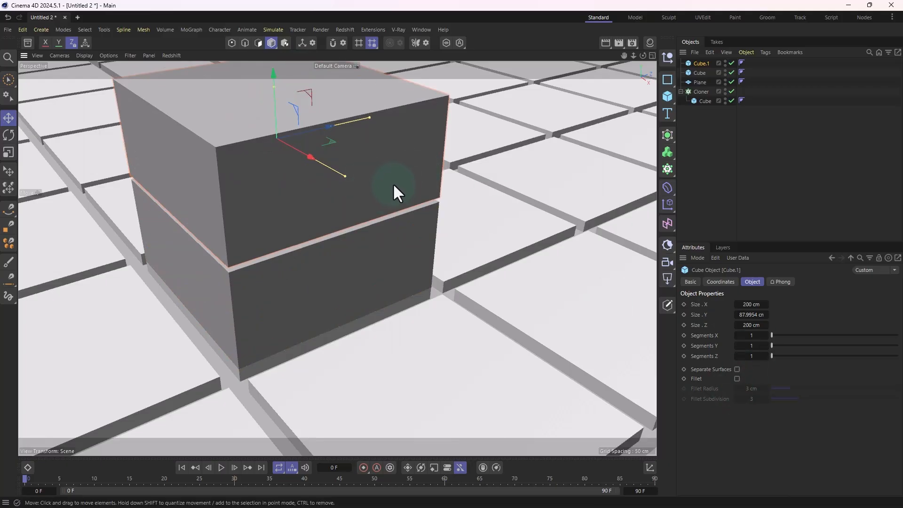
Step: Scale the upper cube uniformly down to about 176.2 cm wide and lower it so it sinks into the original cube
{"action": "key", "text": "t"}
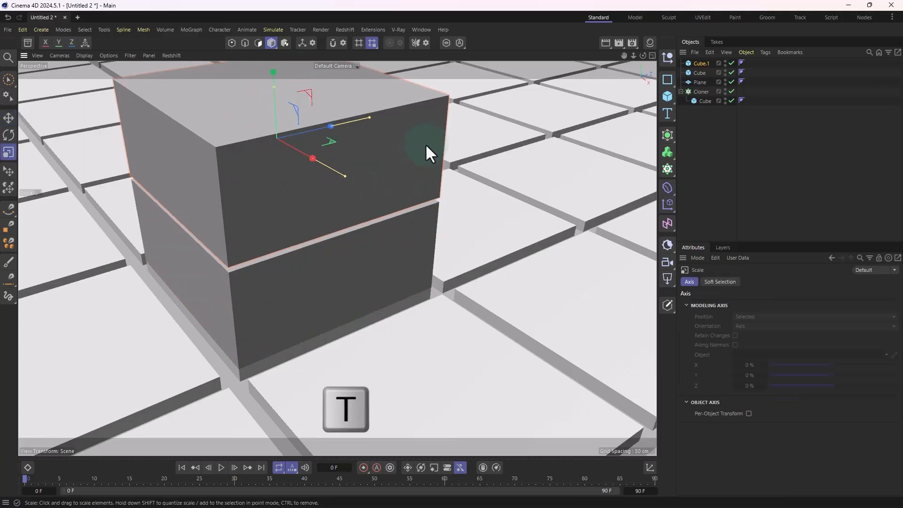
{"action": "left_click_drag", "start_coordinate": [426, 145], "coordinate": [380, 169]}
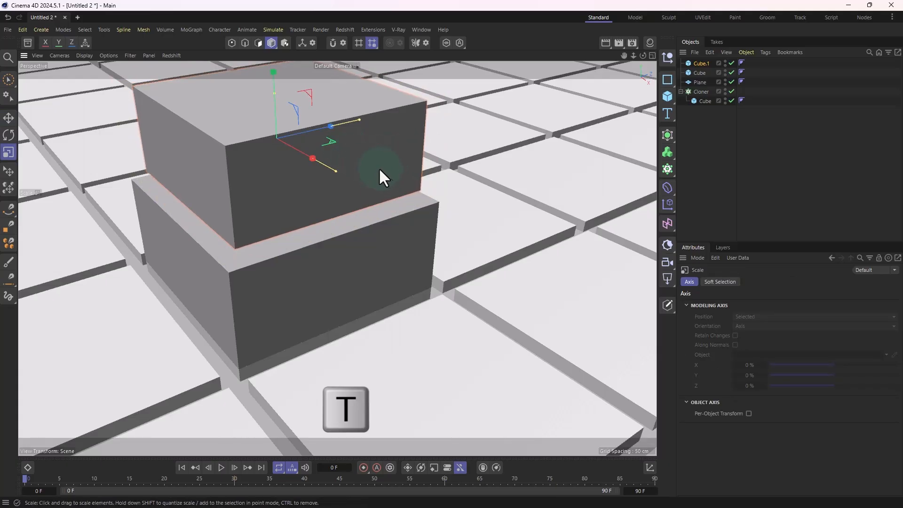
{"action": "key", "text": "e"}
{"action": "left_click_drag", "start_coordinate": [273, 75], "coordinate": [272, 101]}
{"action": "left_click_drag", "start_coordinate": [416, 240], "coordinate": [639, 154], "text": "alt"}
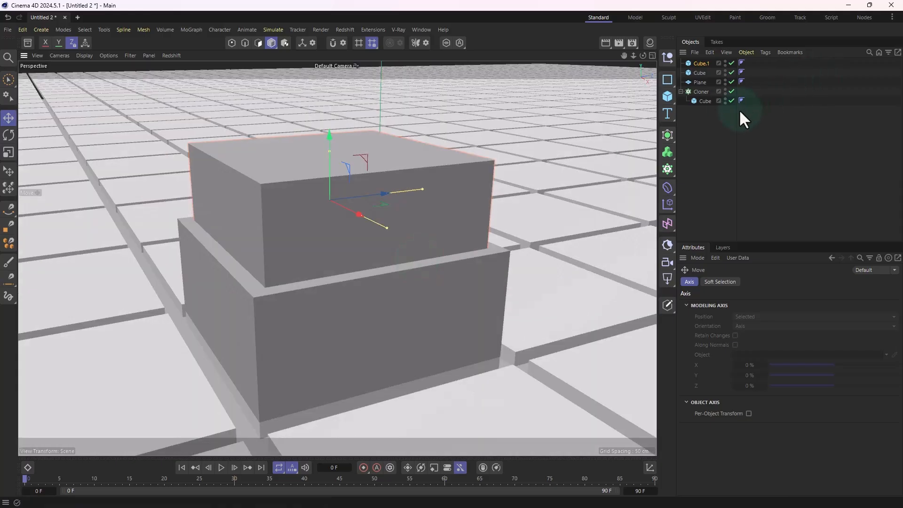
Step: Add a Boole object and nest both cubes in it with the larger cube first, subtracting the smaller one to hollow it out
{"action": "left_click", "coordinate": [667, 136]}
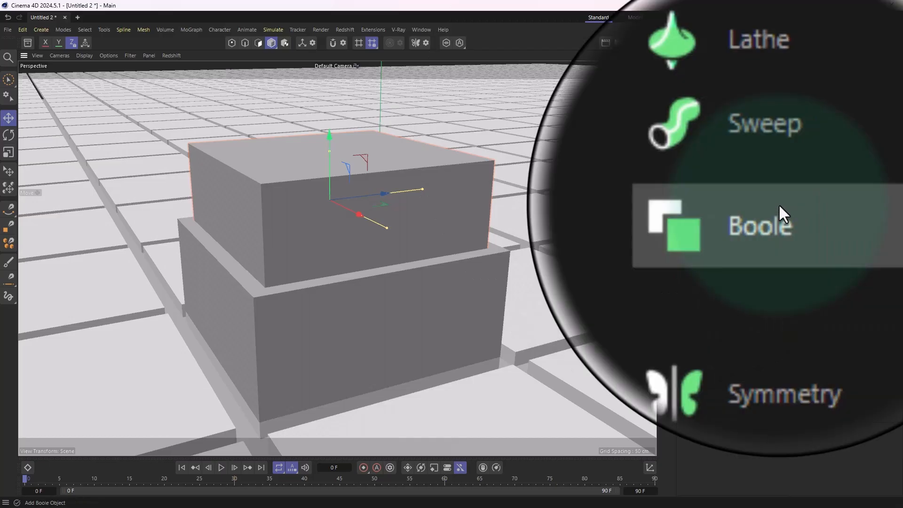
{"action": "left_click", "coordinate": [779, 208]}
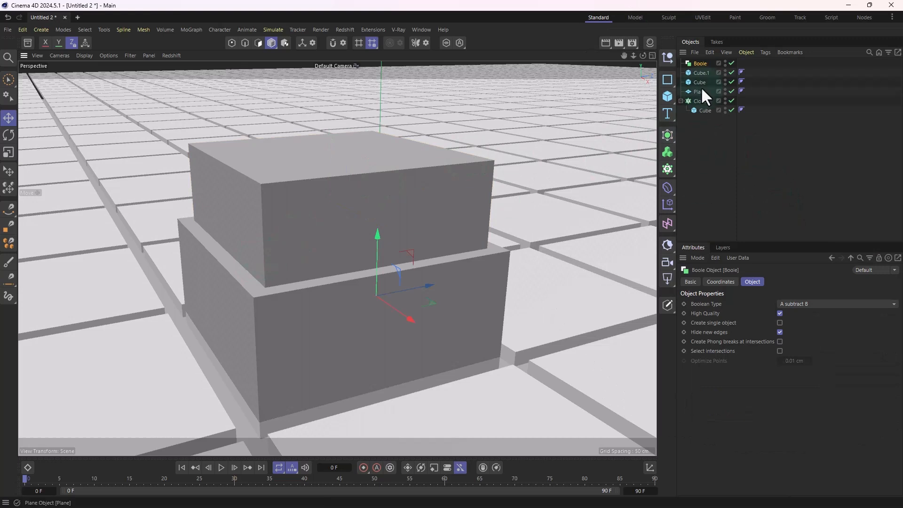
{"action": "left_click", "coordinate": [423, 198]}
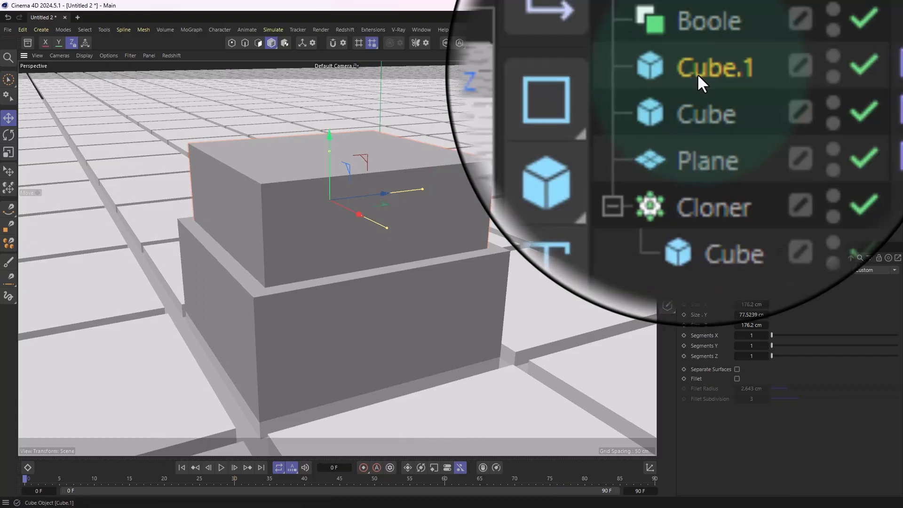
{"action": "left_click_drag", "start_coordinate": [700, 73], "coordinate": [700, 64]}
{"action": "left_click", "coordinate": [699, 82]}
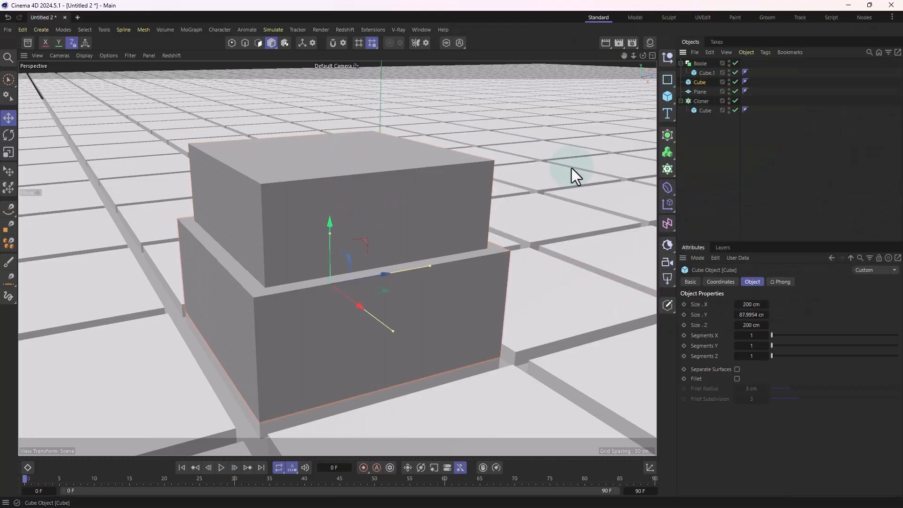
{"action": "left_click_drag", "start_coordinate": [700, 84], "coordinate": [699, 64]}
{"action": "left_click_drag", "start_coordinate": [493, 247], "coordinate": [351, 296], "text": "alt"}
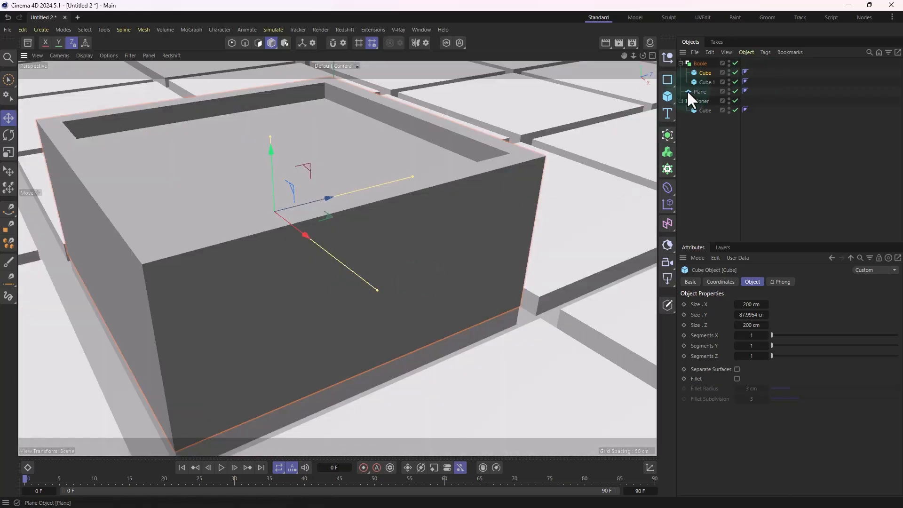
Step: Enable Fillet on the outer cube of the Boole and set the fillet radius to 0.3 cm
{"action": "left_click", "coordinate": [706, 82]}
{"action": "middle_click_drag", "start_coordinate": [363, 240], "coordinate": [396, 228], "text": "alt"}
{"action": "left_click", "coordinate": [704, 73]}
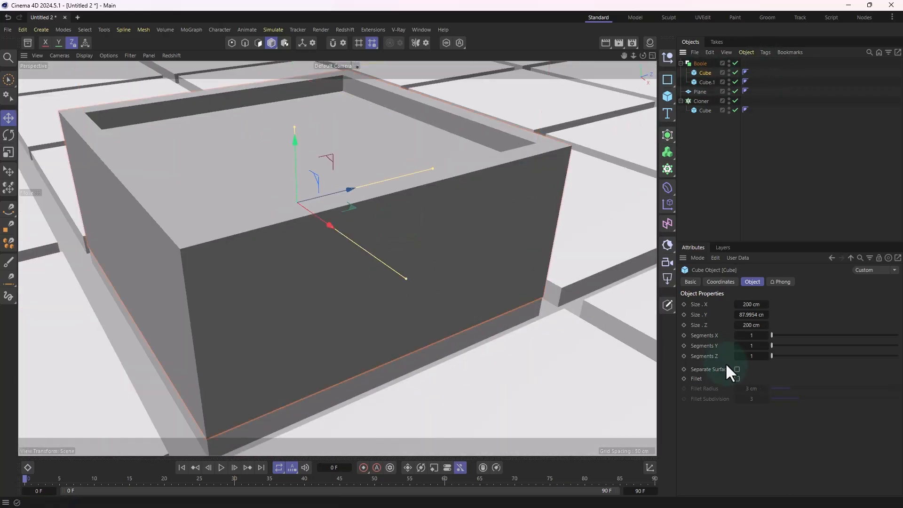
{"action": "left_click", "coordinate": [752, 282]}
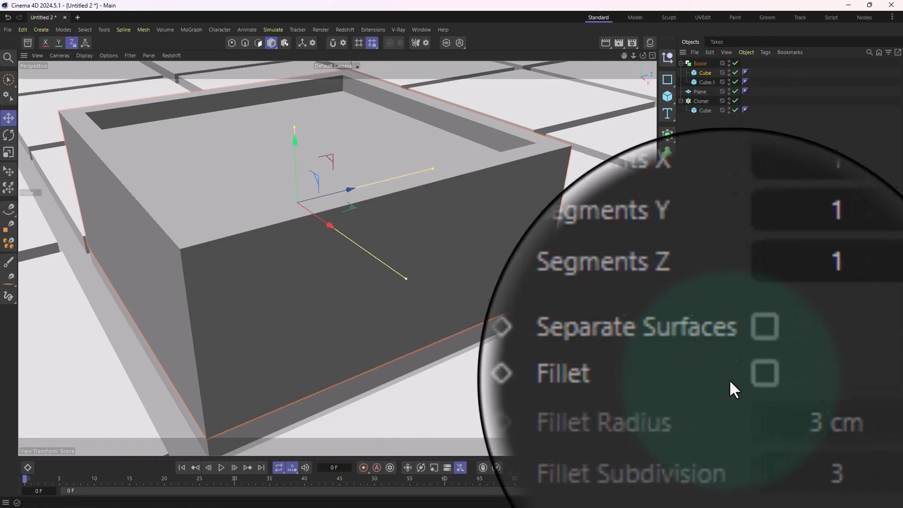
{"action": "left_click", "coordinate": [736, 379]}
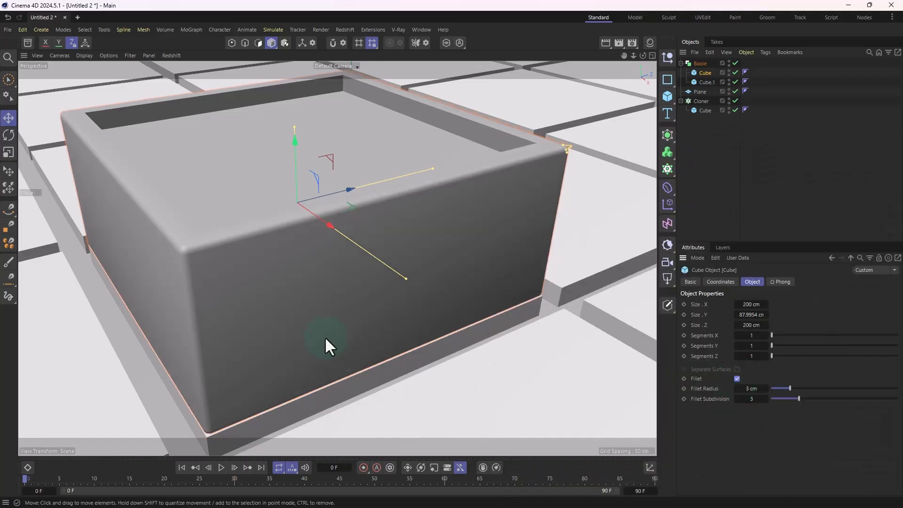
{"action": "scroll", "coordinate": [283, 303], "scroll_direction": "up", "scroll_amount": 2}
{"action": "middle_click_drag", "start_coordinate": [283, 303], "coordinate": [438, 306], "text": "alt"}
{"action": "left_click_drag", "start_coordinate": [438, 311], "coordinate": [297, 225], "text": "alt"}
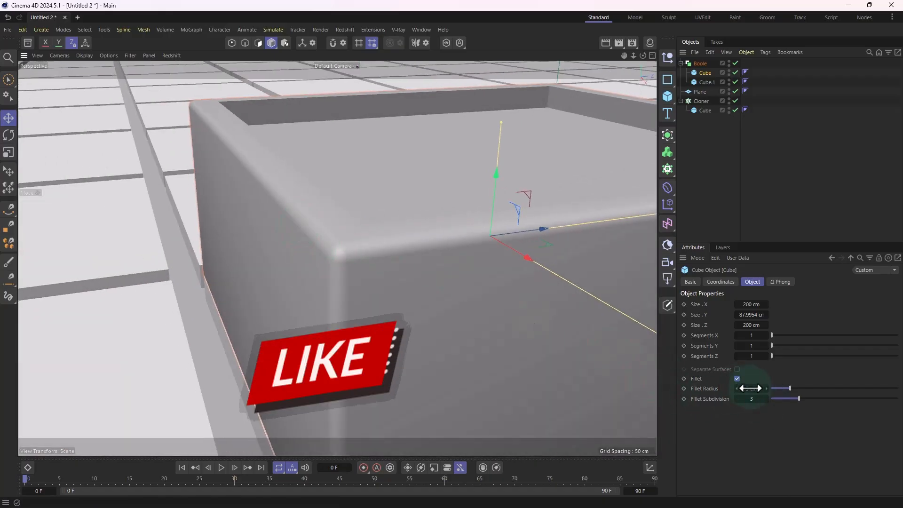
{"action": "left_click_drag", "start_coordinate": [753, 391], "coordinate": [747, 394]}
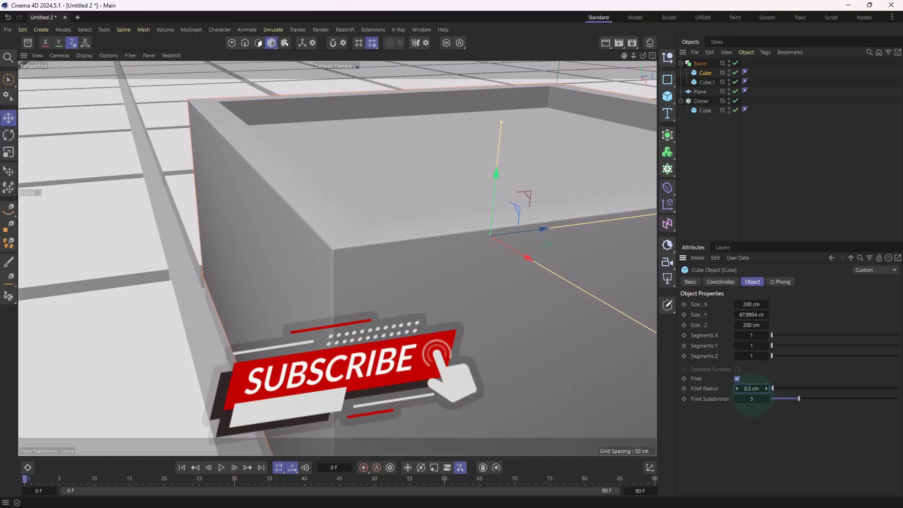
Step: Duplicate the outer cube out of the Boole to the top level and raise the copy above the hollow box
{"action": "left_click_drag", "start_coordinate": [369, 360], "coordinate": [472, 362], "text": "alt"}
{"action": "right_click_drag", "start_coordinate": [472, 362], "coordinate": [284, 351], "text": "alt"}
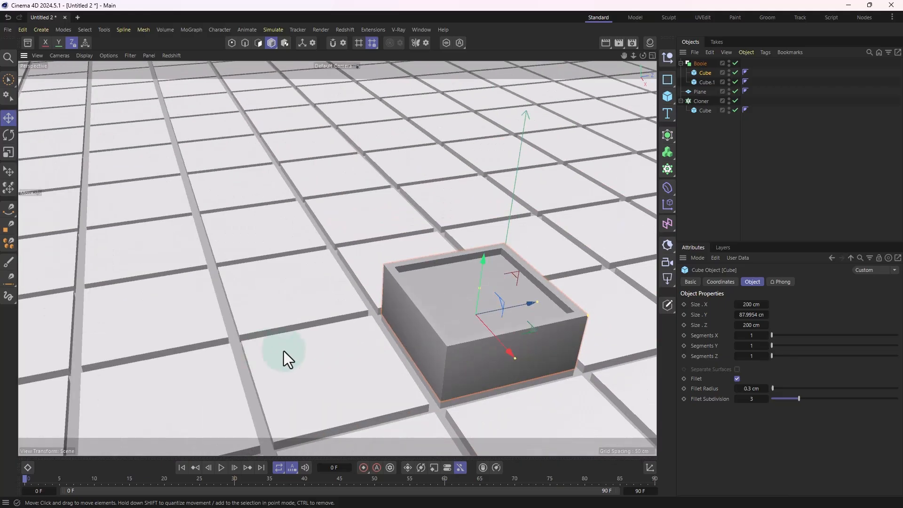
{"action": "left_click_drag", "start_coordinate": [470, 346], "coordinate": [329, 338], "text": "alt"}
{"action": "scroll", "coordinate": [385, 339], "scroll_direction": "up", "scroll_amount": 3}
{"action": "scroll", "coordinate": [329, 337], "scroll_direction": "down", "scroll_amount": 5}
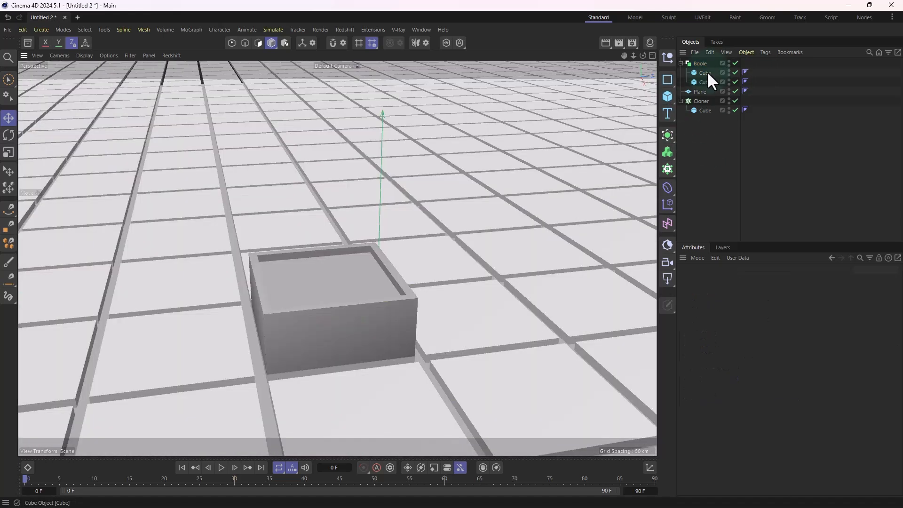
{"action": "left_click", "coordinate": [707, 73]}
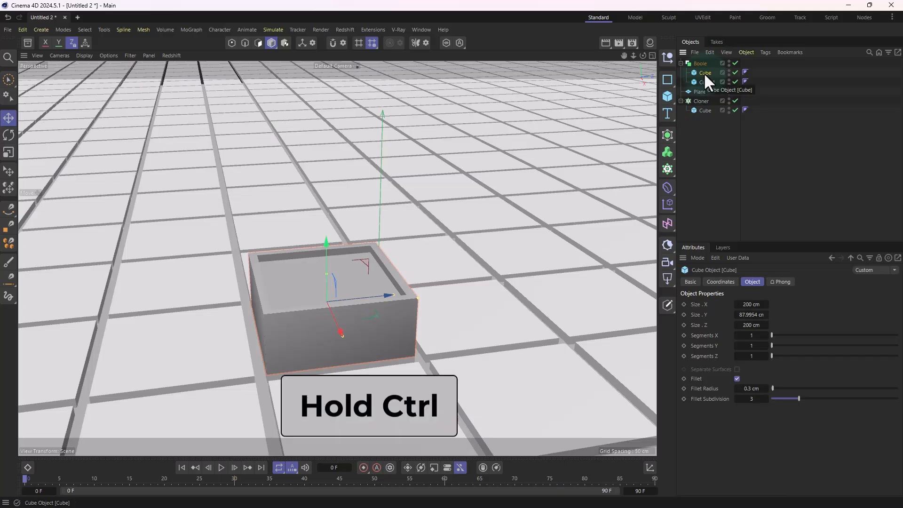
{"action": "left_click_drag", "start_coordinate": [703, 72], "coordinate": [707, 61], "text": "ctrl"}
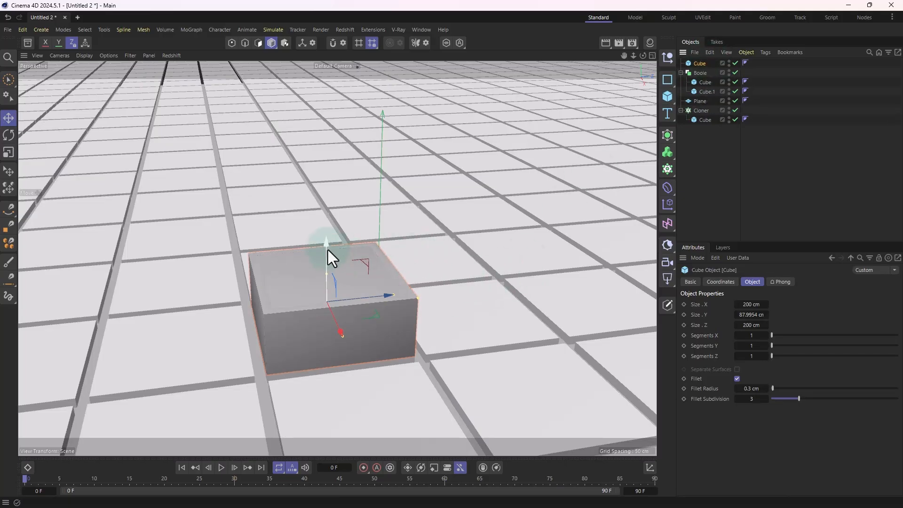
{"action": "left_click_drag", "start_coordinate": [326, 247], "coordinate": [333, 173]}
{"action": "left_click_drag", "start_coordinate": [336, 168], "coordinate": [338, 188]}
{"action": "scroll", "coordinate": [323, 257], "scroll_direction": "up", "scroll_amount": 3}
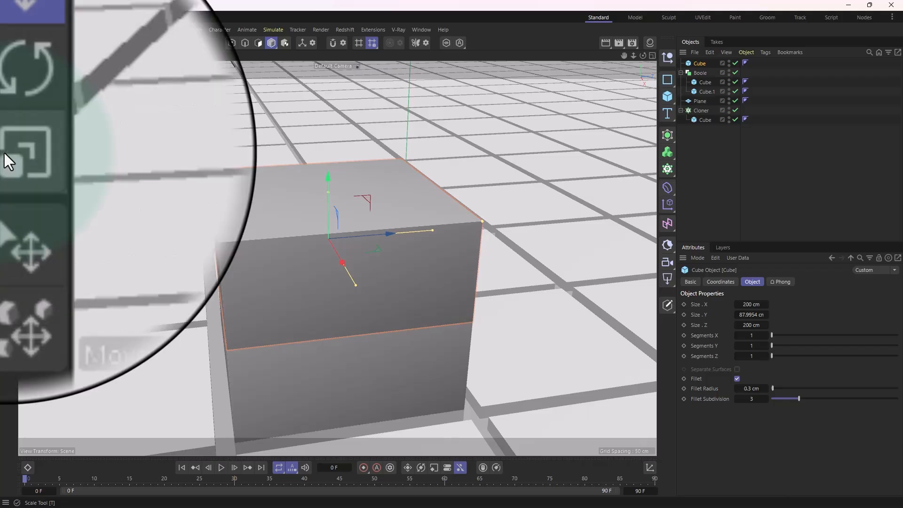
Step: Scale the raised cube down uniformly to fit within the box's rim and flatten its height to roughly half
{"action": "key", "text": "t"}
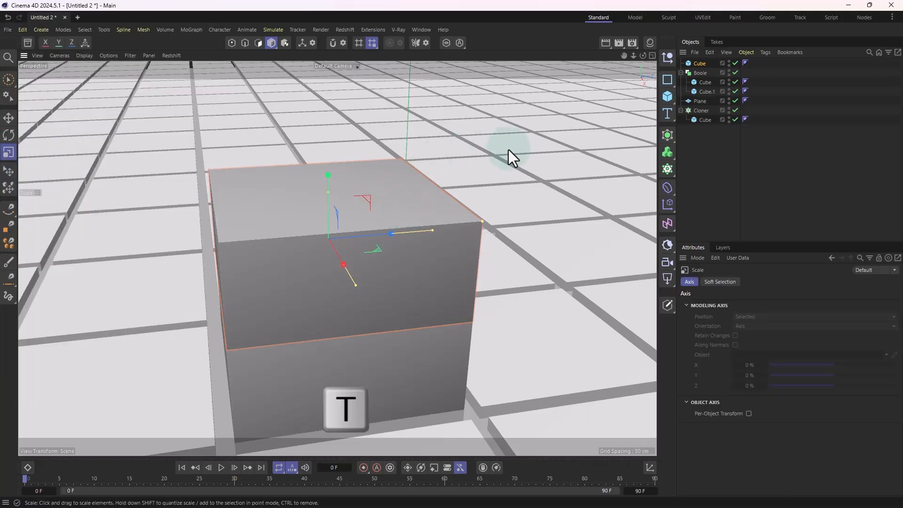
{"action": "left_click_drag", "start_coordinate": [599, 122], "coordinate": [479, 213]}
{"action": "left_click_drag", "start_coordinate": [358, 270], "coordinate": [316, 241], "text": "alt"}
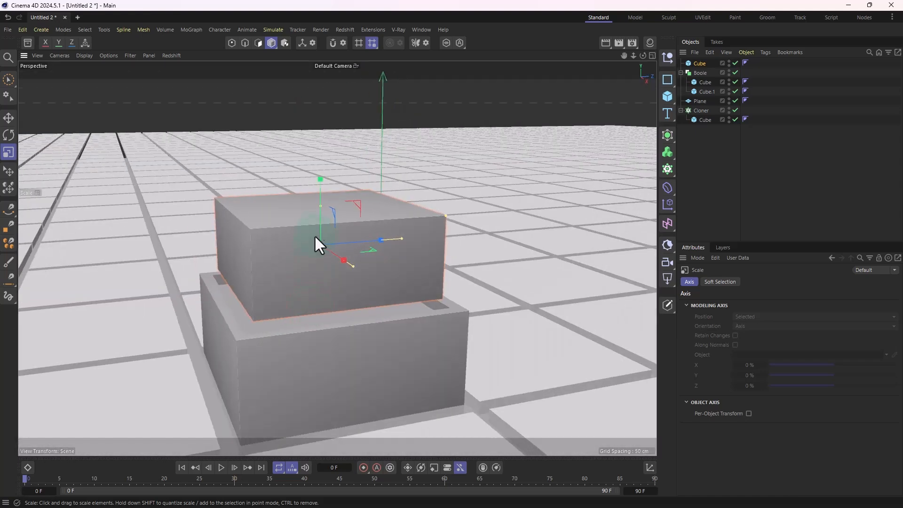
{"action": "left_click_drag", "start_coordinate": [319, 208], "coordinate": [320, 228]}
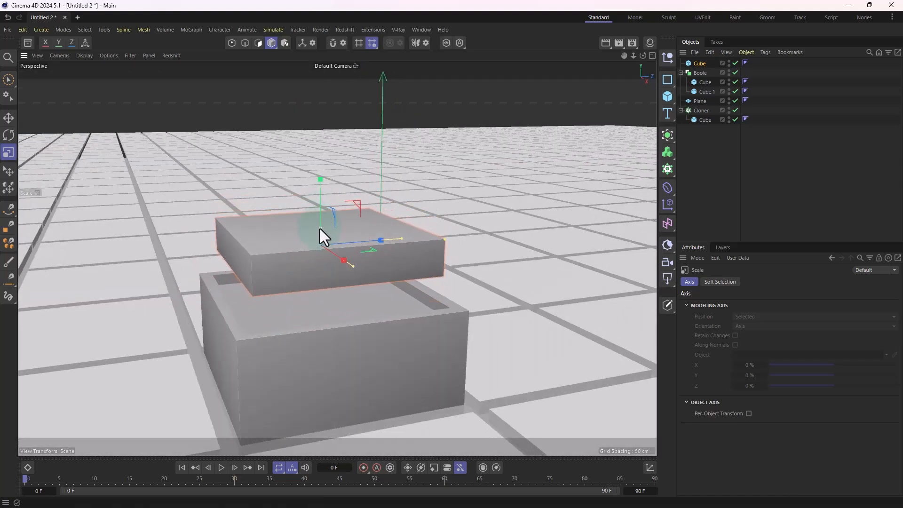
Step: Examine the flattened cube and its fit over the hollow box from several angles
{"action": "scroll", "coordinate": [463, 222], "scroll_direction": "up", "scroll_amount": 5}
{"action": "key", "text": "s"}
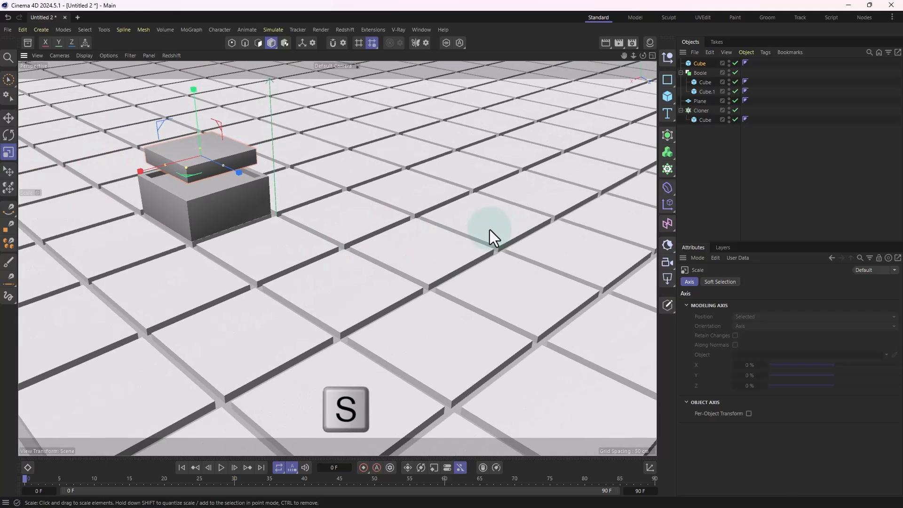
{"action": "key", "text": "s"}
{"action": "middle_click_drag", "start_coordinate": [433, 362], "coordinate": [510, 309], "text": "alt"}
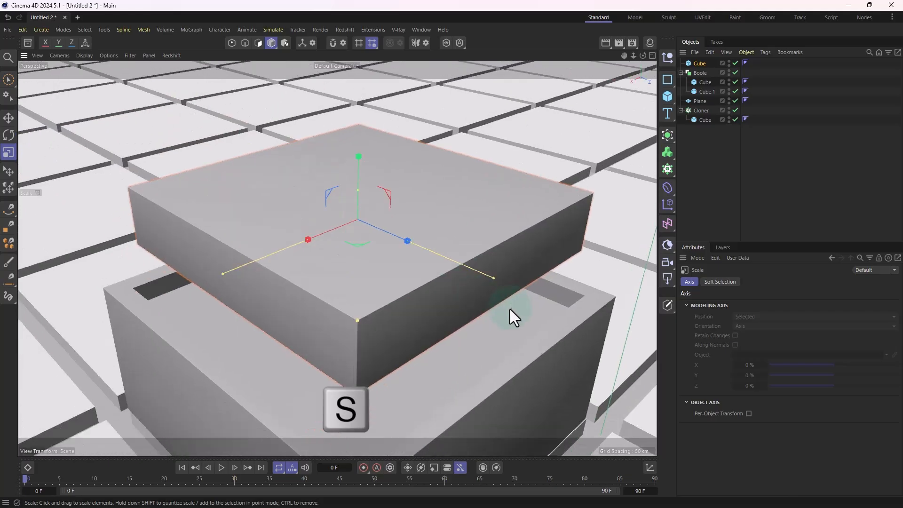
{"action": "right_click_drag", "start_coordinate": [509, 309], "coordinate": [414, 326], "text": "alt"}
{"action": "left_click_drag", "start_coordinate": [414, 326], "coordinate": [450, 311], "text": "alt"}
{"action": "middle_click_drag", "start_coordinate": [425, 259], "coordinate": [413, 245], "text": "alt"}
{"action": "middle_click_drag", "start_coordinate": [482, 315], "coordinate": [480, 274], "text": "alt"}
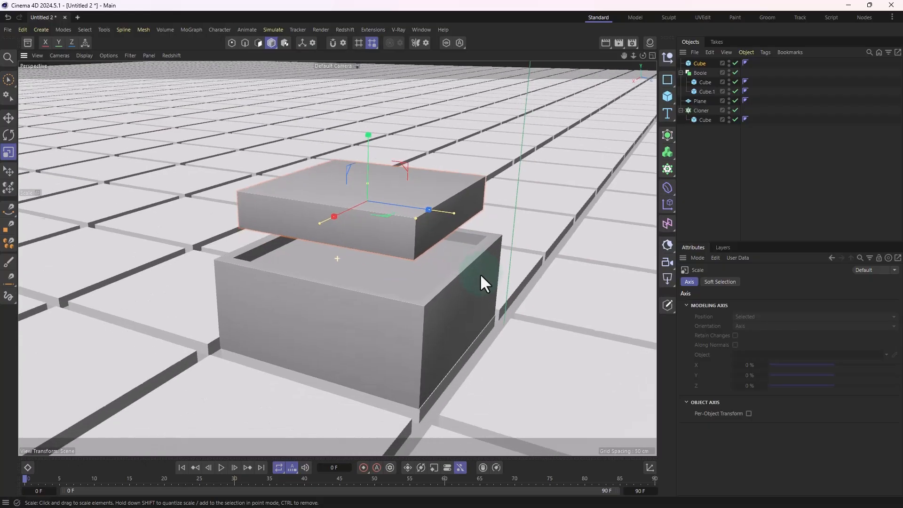
{"action": "left_click_drag", "start_coordinate": [480, 274], "coordinate": [410, 279], "text": "alt"}
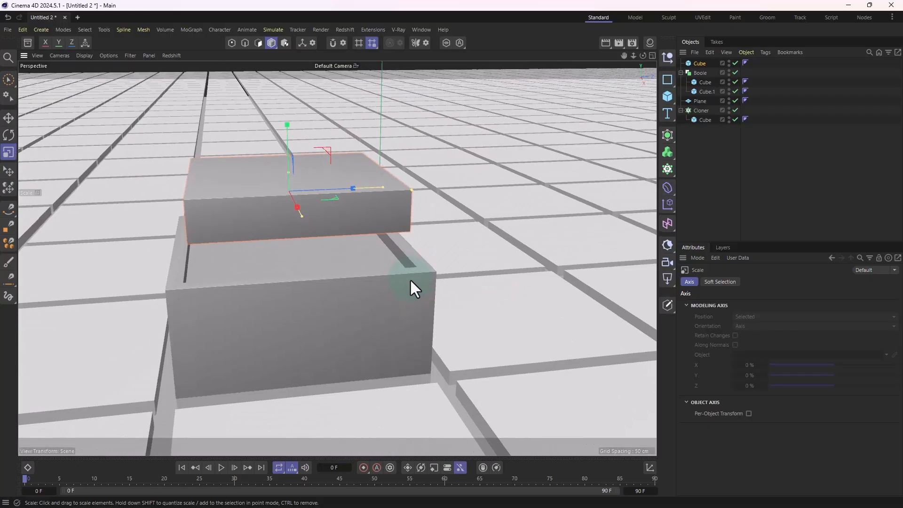
Step: Add a Text Spline object while working in the Top view and set its text to A
{"action": "middle_click", "coordinate": [480, 279]}
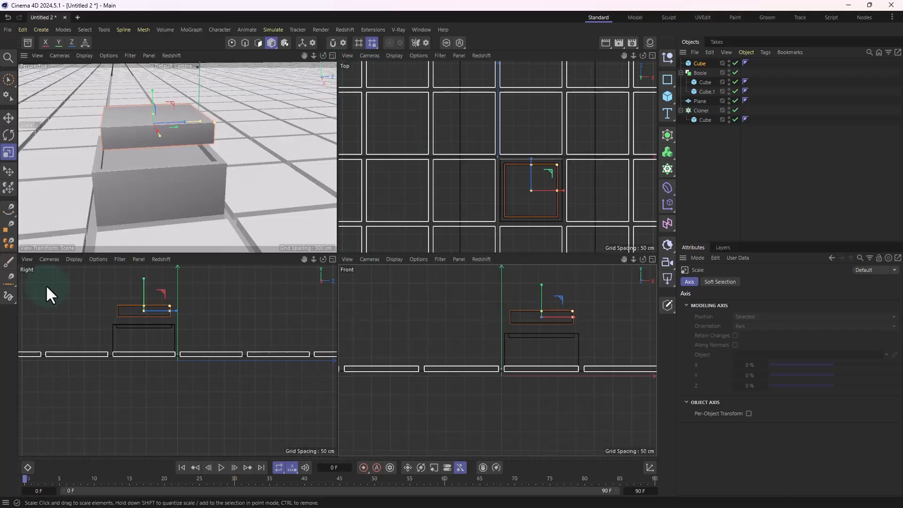
{"action": "middle_click", "coordinate": [512, 248]}
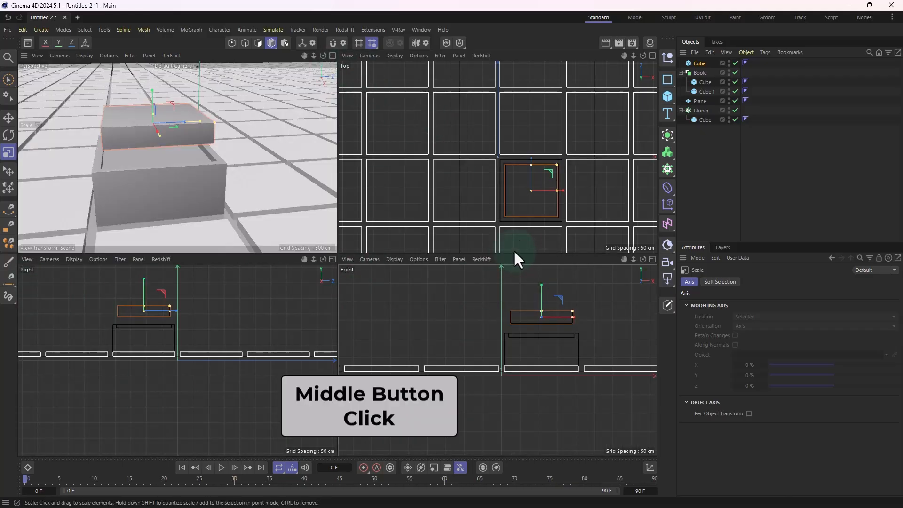
{"action": "scroll", "coordinate": [427, 291], "scroll_direction": "down", "scroll_amount": 2}
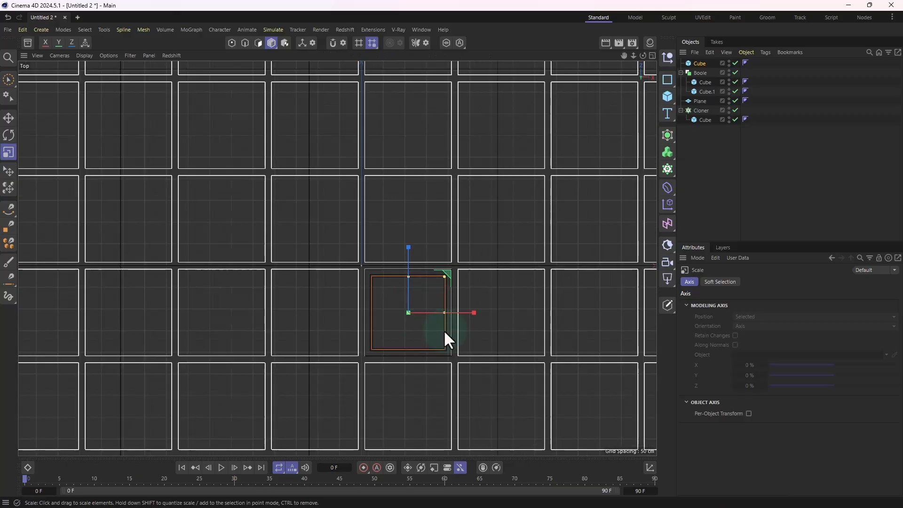
{"action": "middle_click_drag", "start_coordinate": [449, 309], "coordinate": [422, 225], "text": "alt"}
{"action": "scroll", "coordinate": [445, 249], "scroll_direction": "up", "scroll_amount": 3}
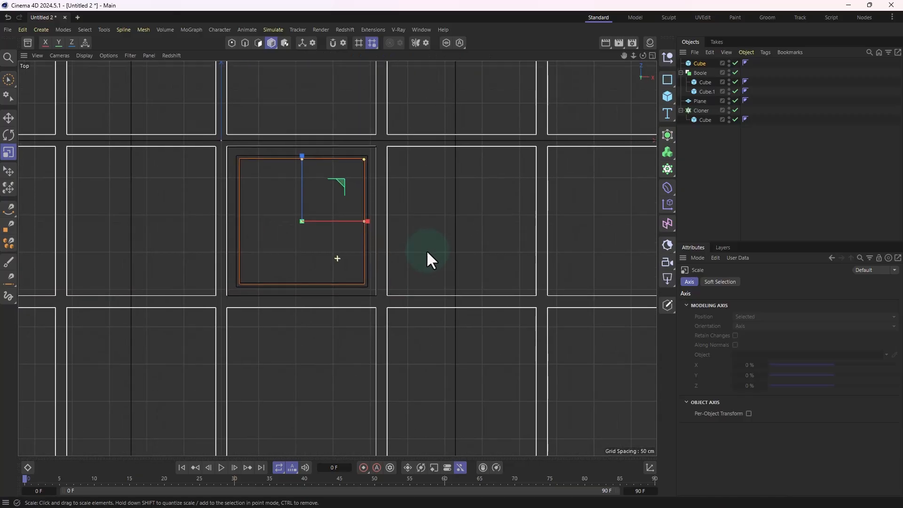
{"action": "scroll", "coordinate": [426, 252], "scroll_direction": "up", "scroll_amount": 2}
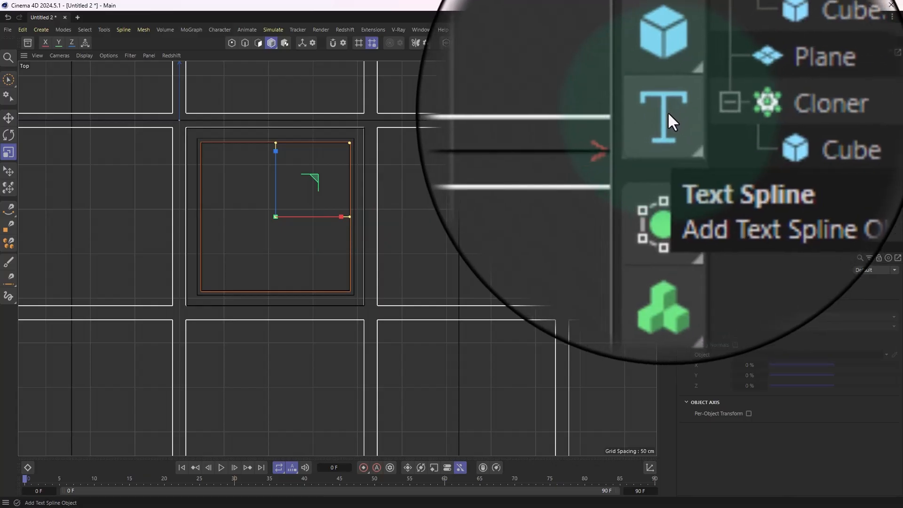
{"action": "left_click", "coordinate": [667, 113]}
{"action": "scroll", "coordinate": [439, 168], "scroll_direction": "down", "scroll_amount": 2}
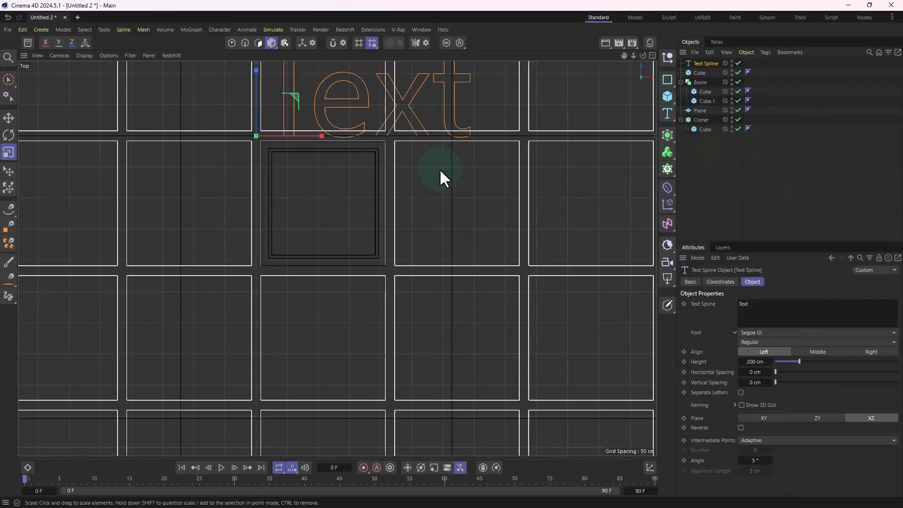
{"action": "middle_click_drag", "start_coordinate": [452, 172], "coordinate": [453, 258], "text": "alt"}
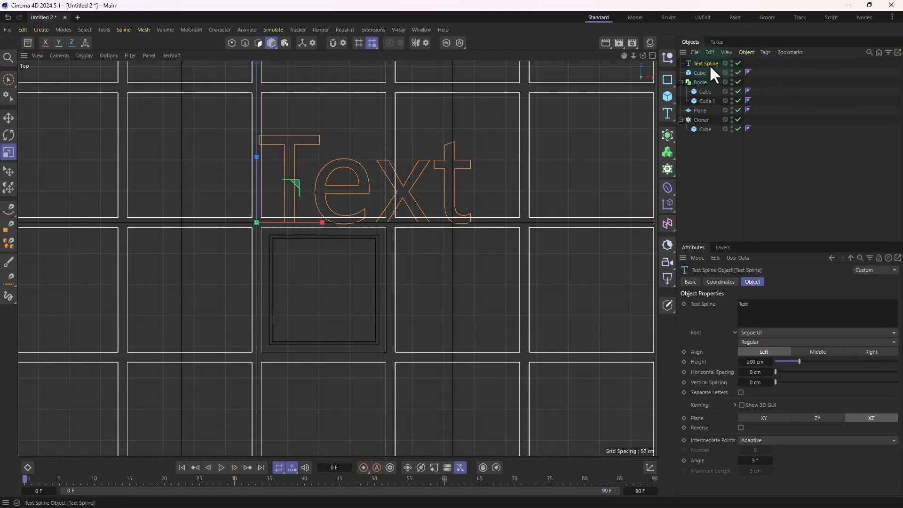
{"action": "left_click", "coordinate": [741, 314]}
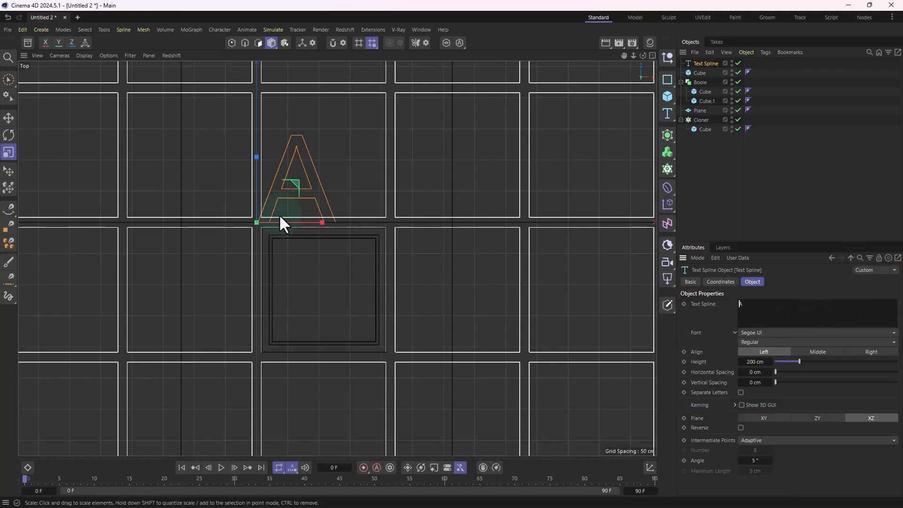
{"action": "left_click", "coordinate": [401, 209]}
Step: Move the letter A in the Top view so it sits centred within the outline of the flattened cube
{"action": "left_click", "coordinate": [10, 117]}
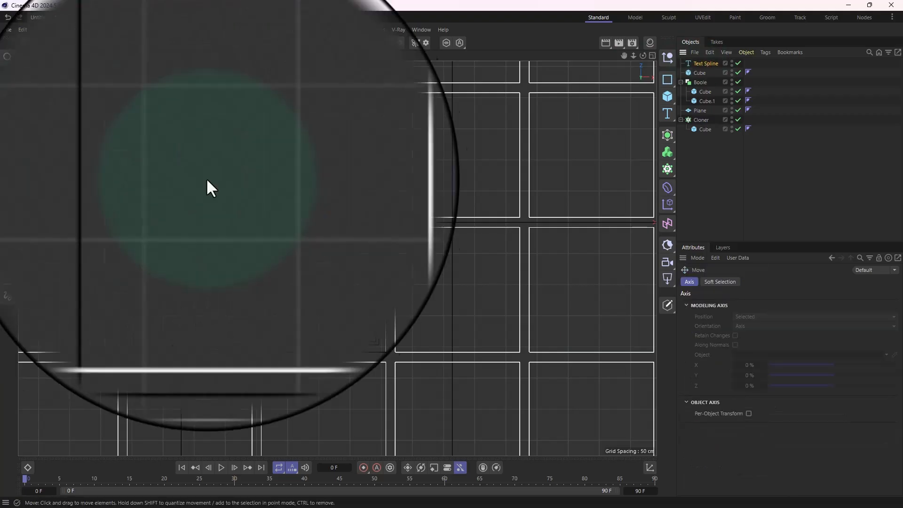
{"action": "key", "text": "e"}
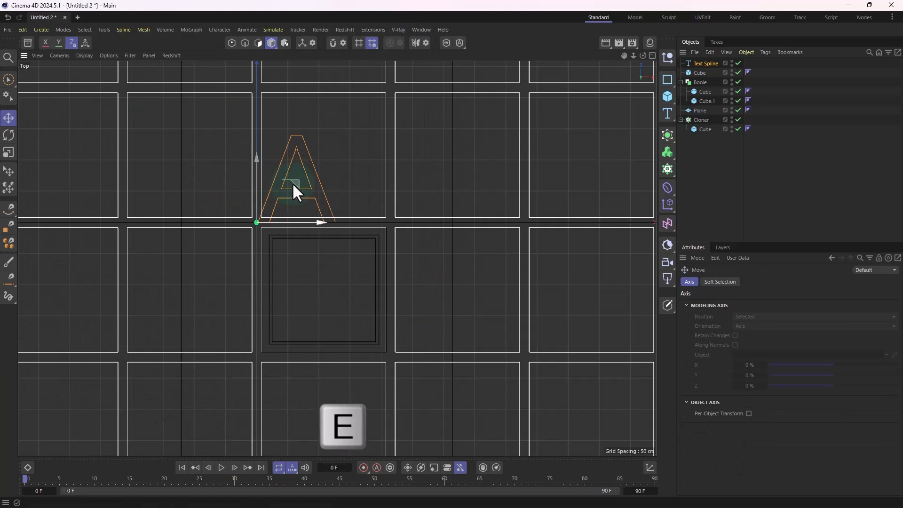
{"action": "left_click_drag", "start_coordinate": [292, 182], "coordinate": [318, 287]}
{"action": "scroll", "coordinate": [318, 289], "scroll_direction": "up", "scroll_amount": 4}
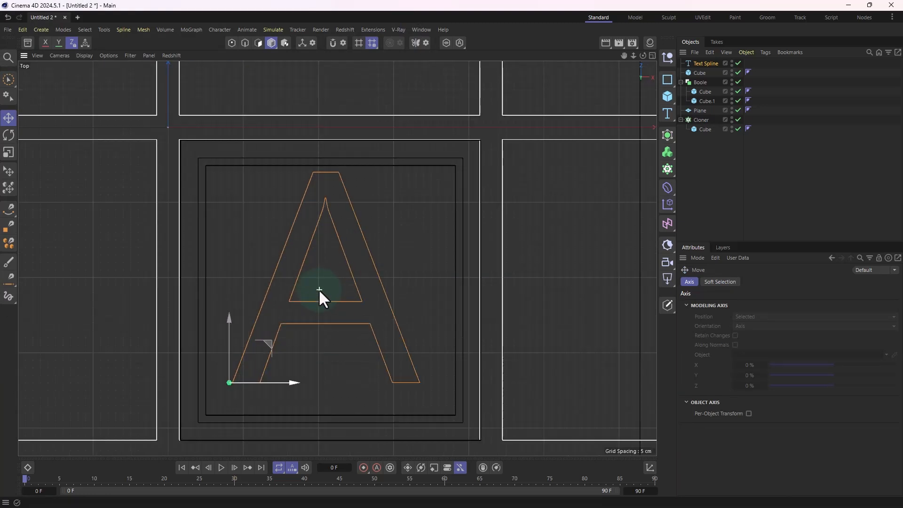
{"action": "left_click_drag", "start_coordinate": [266, 346], "coordinate": [270, 354]}
Step: Raise the letter A vertically in the Perspective view until it sits at the top face of the flattened cube
{"action": "middle_click", "coordinate": [397, 252]}
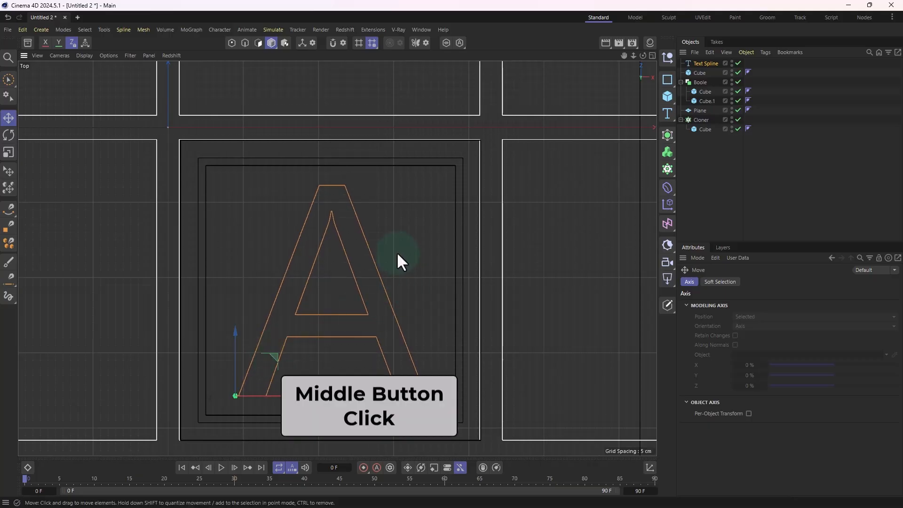
{"action": "middle_click", "coordinate": [396, 252]}
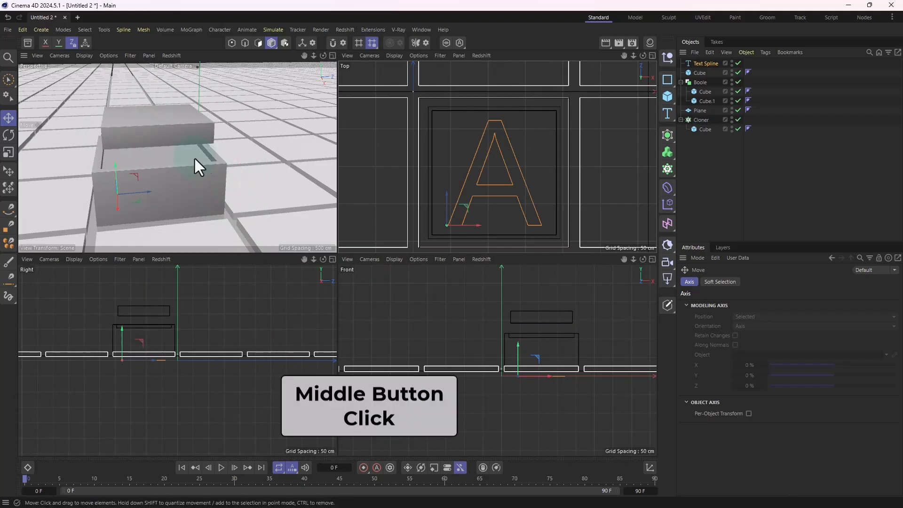
{"action": "middle_click", "coordinate": [228, 145]}
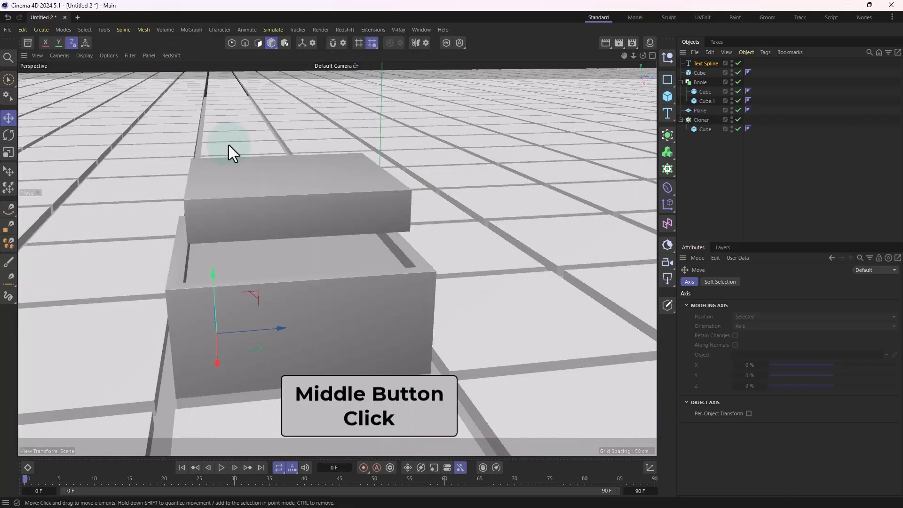
{"action": "scroll", "coordinate": [342, 277], "scroll_direction": "down", "scroll_amount": 1}
{"action": "left_click_drag", "start_coordinate": [279, 336], "coordinate": [335, 323], "text": "alt"}
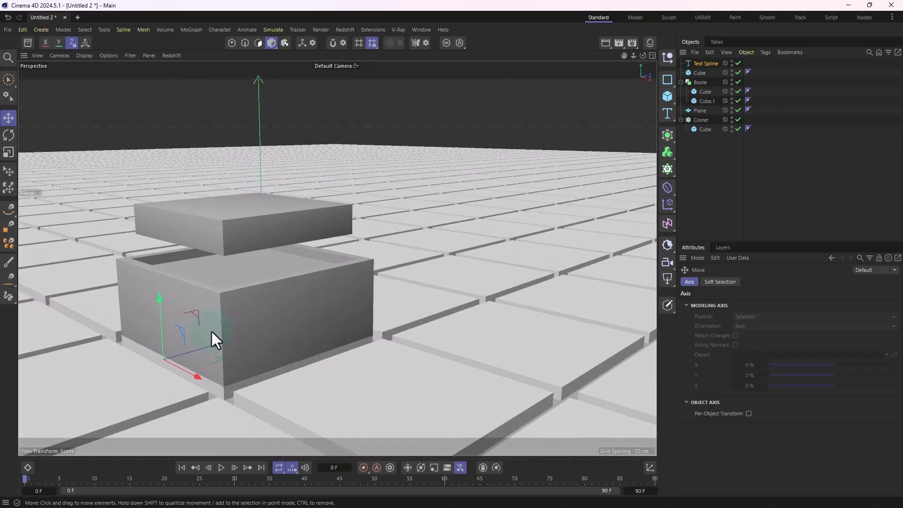
{"action": "left_click_drag", "start_coordinate": [160, 306], "coordinate": [179, 136]}
{"action": "left_click_drag", "start_coordinate": [258, 209], "coordinate": [298, 286], "text": "alt"}
{"action": "middle_click_drag", "start_coordinate": [298, 286], "coordinate": [360, 361], "text": "alt"}
{"action": "scroll", "coordinate": [329, 369], "scroll_direction": "up", "scroll_amount": 3}
{"action": "left_click_drag", "start_coordinate": [329, 369], "coordinate": [374, 244], "text": "alt"}
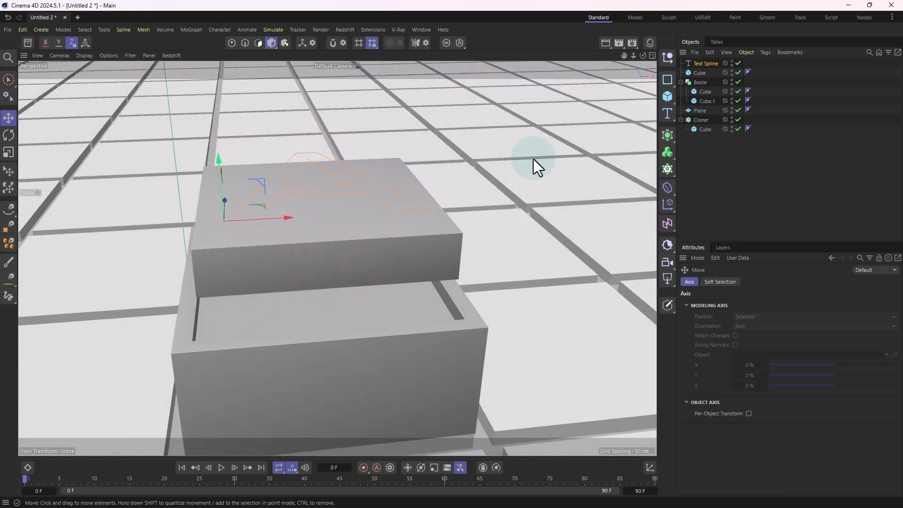
Step: Try extruding the letter A by adding an Extrude object and nesting the text spline inside it
{"action": "left_click", "coordinate": [672, 139]}
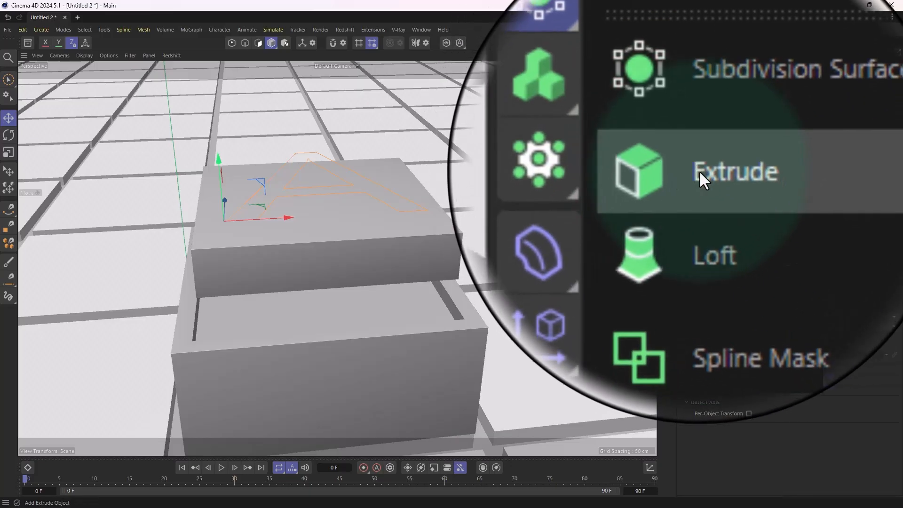
{"action": "left_click", "coordinate": [700, 175]}
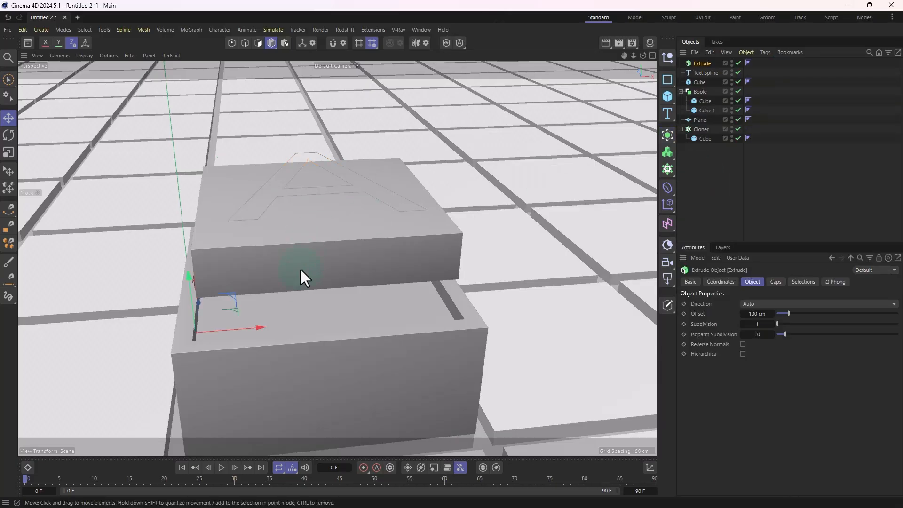
{"action": "left_click_drag", "start_coordinate": [300, 267], "coordinate": [322, 275], "text": "alt"}
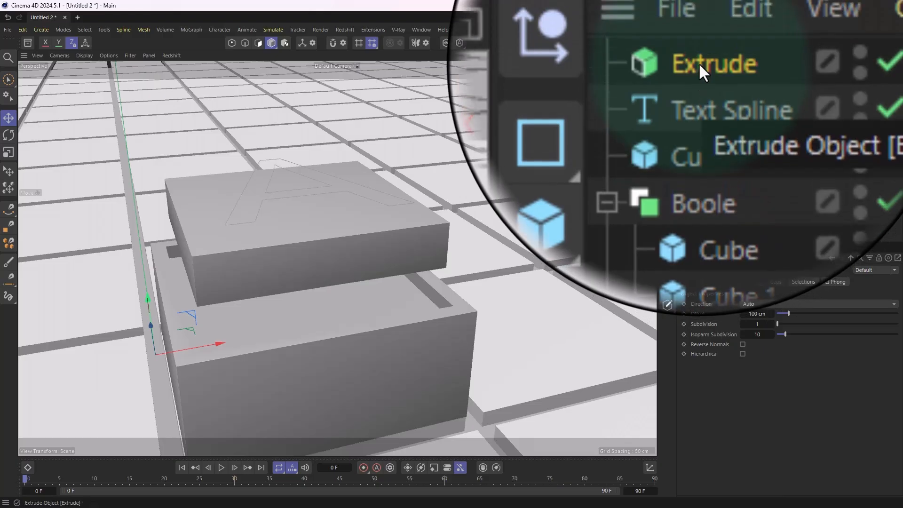
{"action": "left_click", "coordinate": [705, 73]}
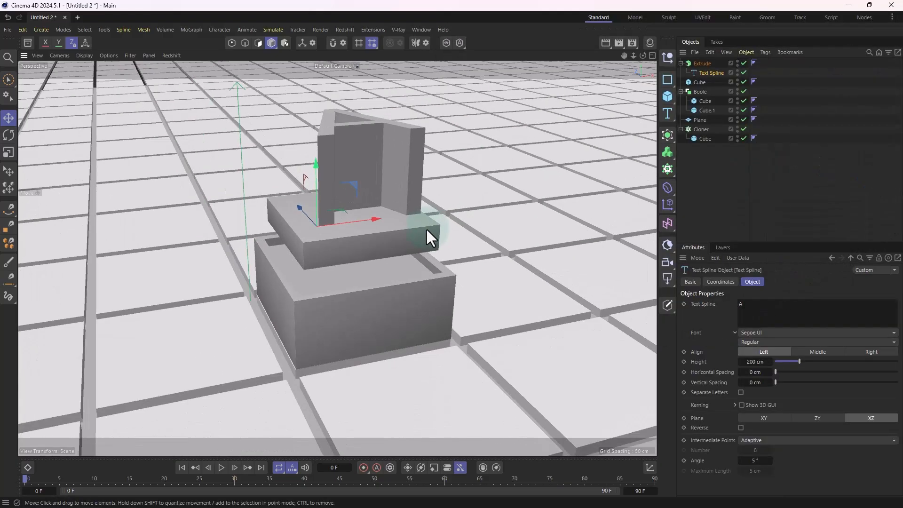
{"action": "left_click_drag", "start_coordinate": [425, 228], "coordinate": [458, 233], "text": "alt"}
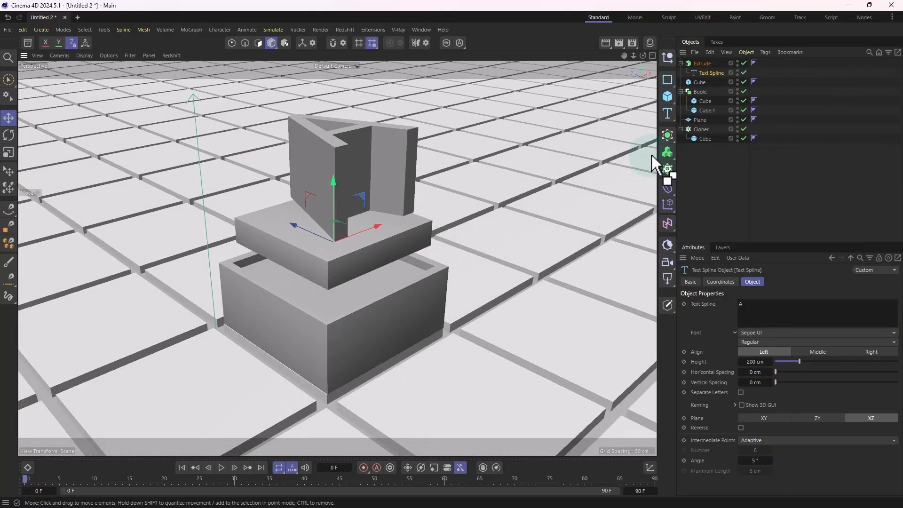
{"action": "key", "text": "ctrl+z"}
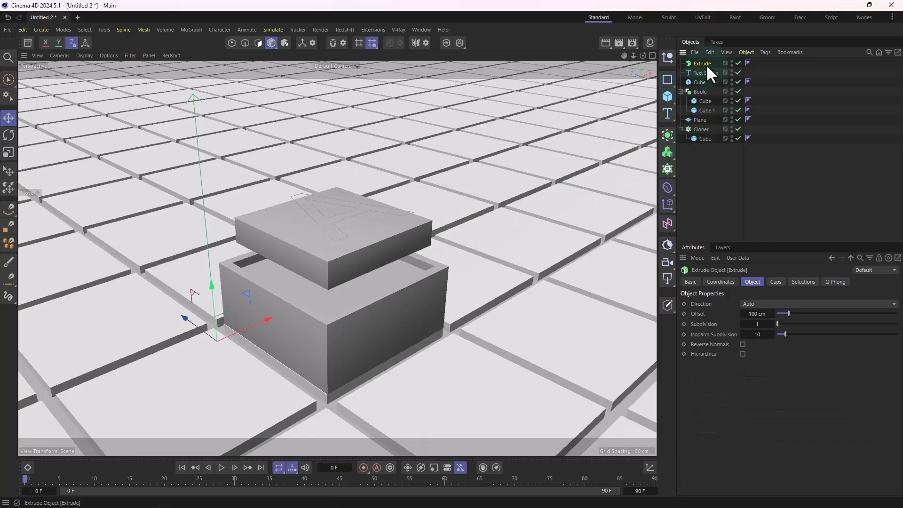
{"action": "scroll", "coordinate": [457, 249], "scroll_direction": "up", "scroll_amount": 3}
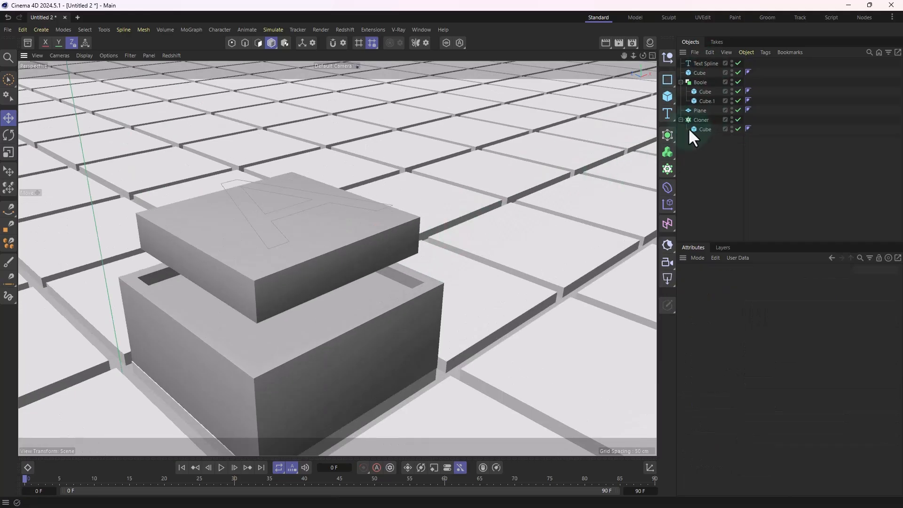
Step: Extrude the letter A by adding an Extrude object as the parent of the selected text spline
{"action": "left_click", "coordinate": [699, 63]}
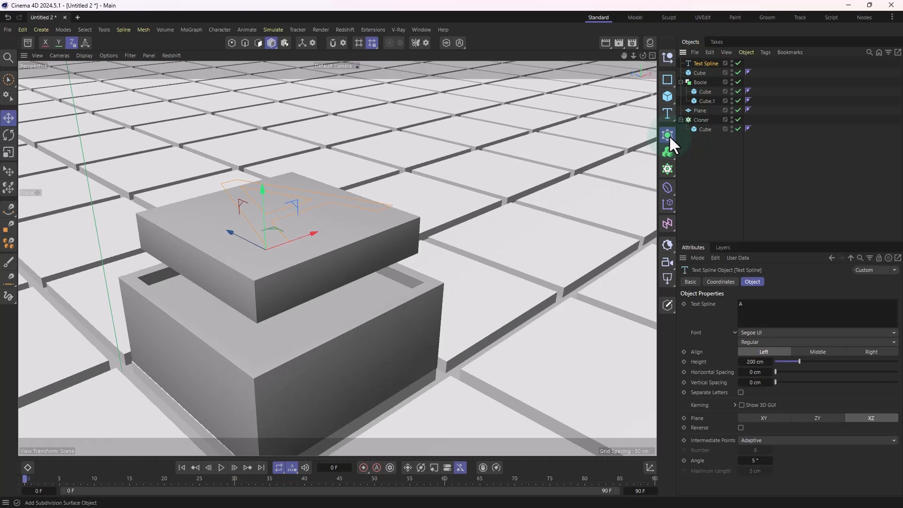
{"action": "left_click", "coordinate": [669, 135]}
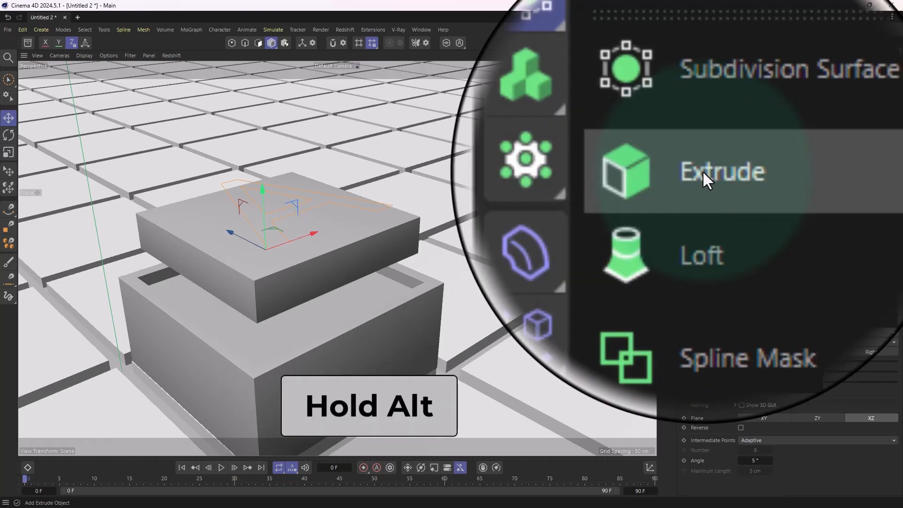
{"action": "left_click", "coordinate": [703, 172], "text": "alt"}
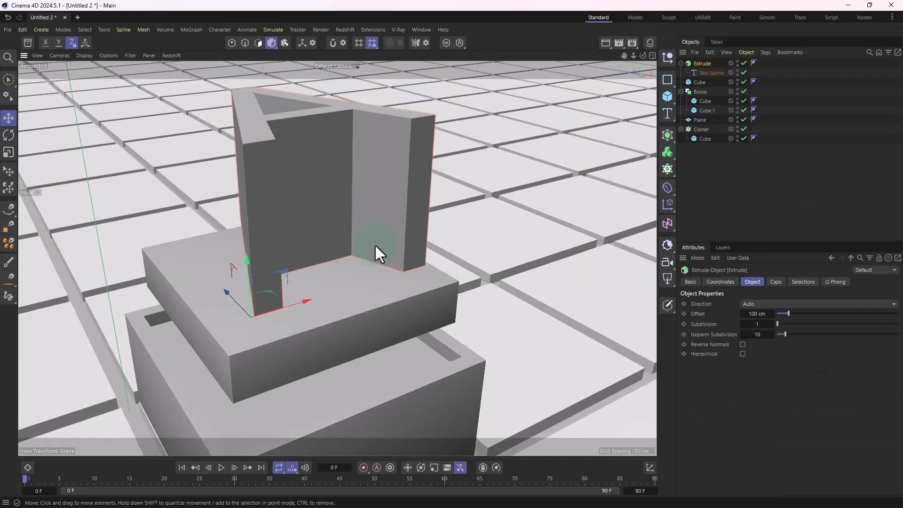
{"action": "middle_click_drag", "start_coordinate": [374, 243], "coordinate": [381, 266], "text": "alt"}
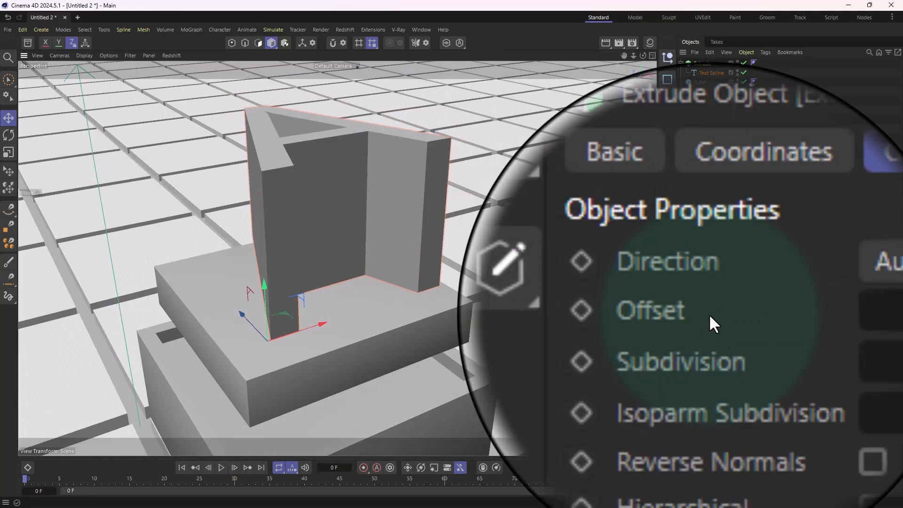
Step: Set the Extrude object's offset to 7.5 cm and nudge the letter vertically to sit on the flattened cube's top face
{"action": "left_click_drag", "start_coordinate": [757, 314], "coordinate": [742, 318]}
{"action": "left_click_drag", "start_coordinate": [402, 328], "coordinate": [371, 284], "text": "alt"}
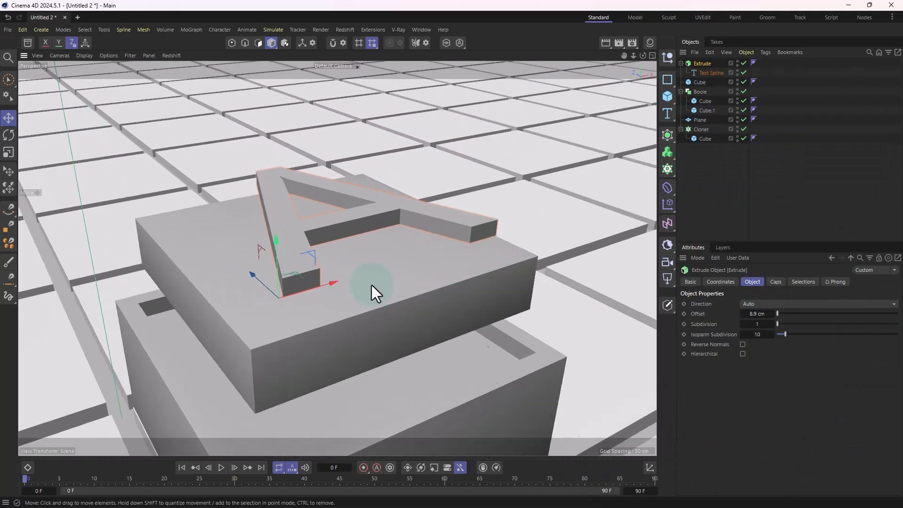
{"action": "scroll", "coordinate": [272, 224], "scroll_direction": "up", "scroll_amount": 5}
{"action": "left_click_drag", "start_coordinate": [287, 264], "coordinate": [281, 303], "text": "alt"}
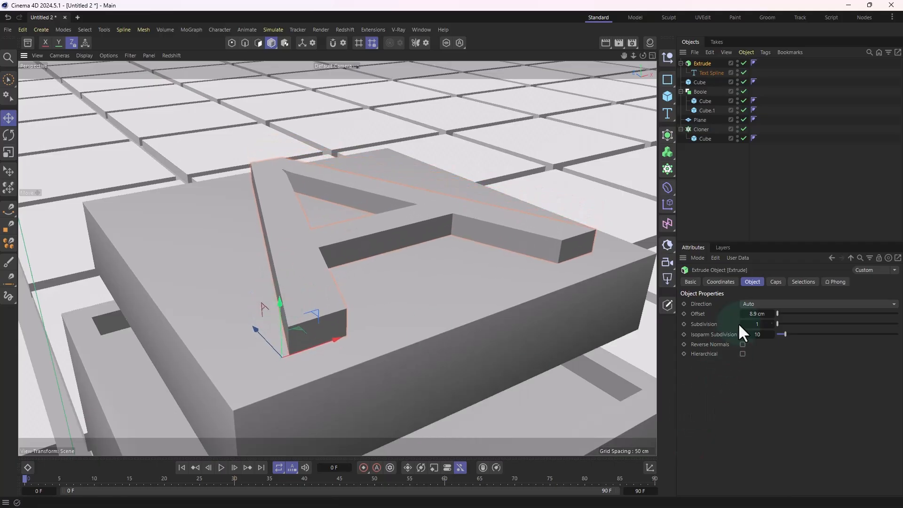
{"action": "double_click", "coordinate": [750, 313]}
{"action": "type", "text": "7"}
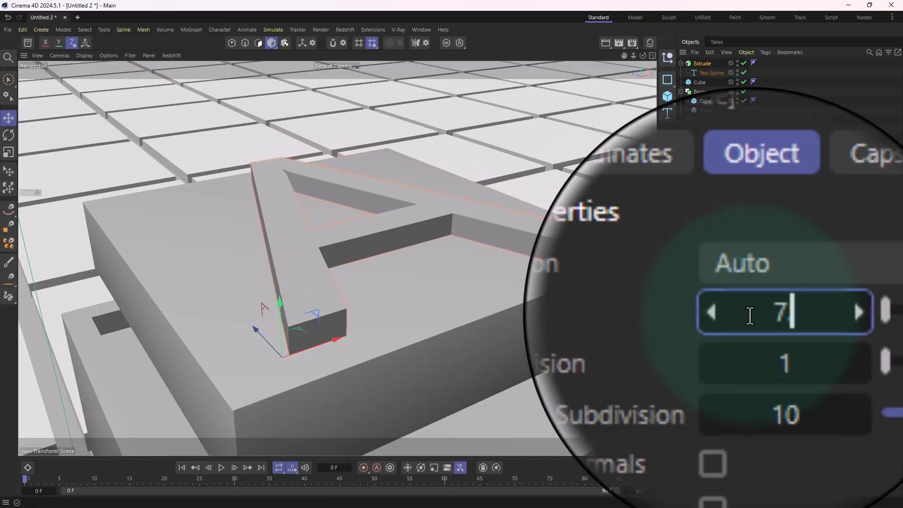
{"action": "type", "text": ".5"}
{"action": "key", "text": "Return"}
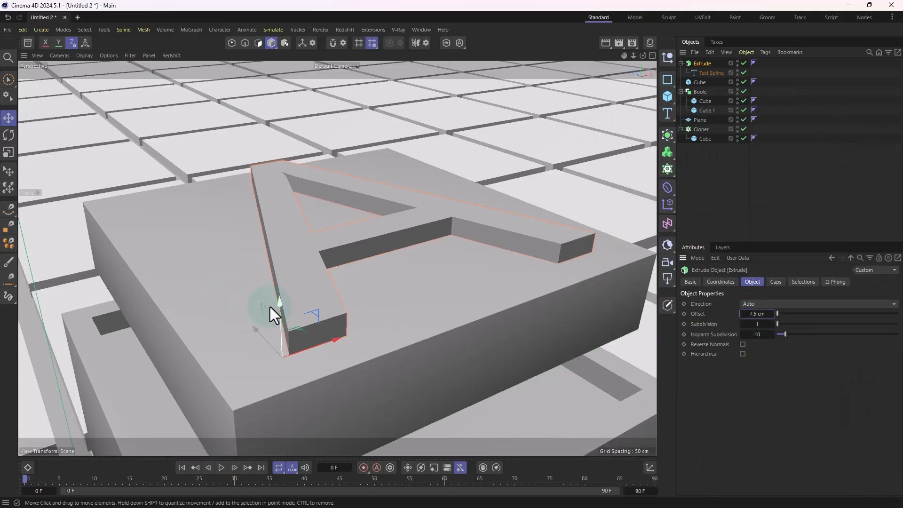
{"action": "left_click_drag", "start_coordinate": [278, 306], "coordinate": [278, 305]}
{"action": "left_click_drag", "start_coordinate": [409, 272], "coordinate": [579, 269], "text": "alt"}
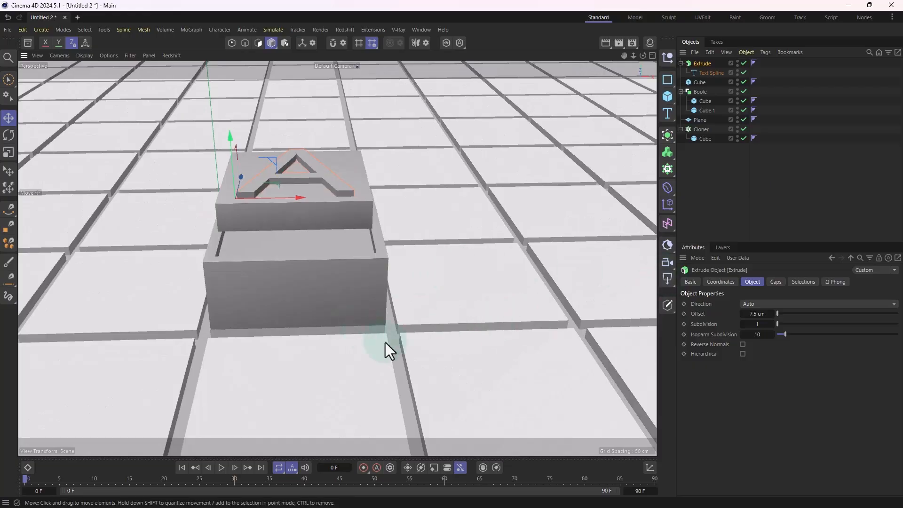
{"action": "right_click_drag", "start_coordinate": [360, 287], "coordinate": [275, 316], "text": "alt"}
{"action": "left_click_drag", "start_coordinate": [275, 316], "coordinate": [351, 289], "text": "alt"}
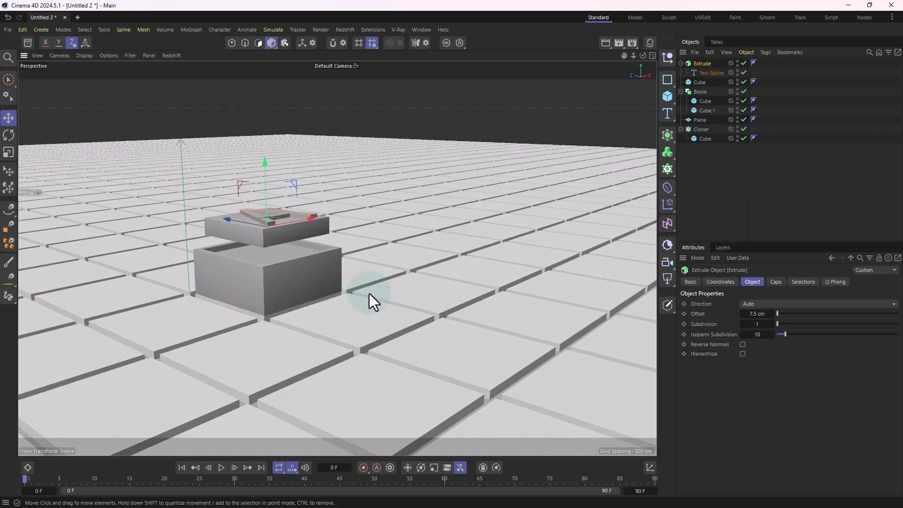
{"action": "middle_click_drag", "start_coordinate": [368, 293], "coordinate": [464, 260], "text": "alt"}
{"action": "left_click_drag", "start_coordinate": [464, 260], "coordinate": [492, 212], "text": "alt"}
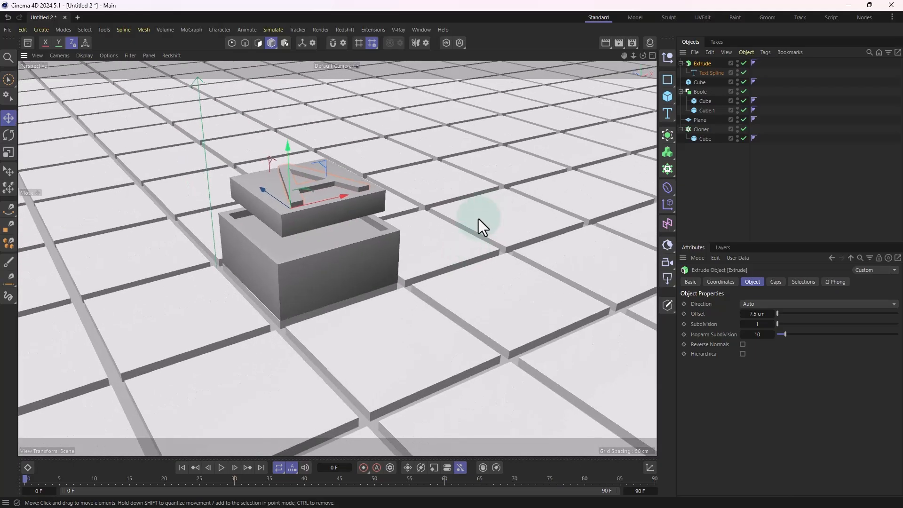
{"action": "left_click_drag", "start_coordinate": [478, 219], "coordinate": [413, 207], "text": "alt"}
Step: Rename the Cloner object that forms the tiled ground to Floor
{"action": "left_click", "coordinate": [414, 202]}
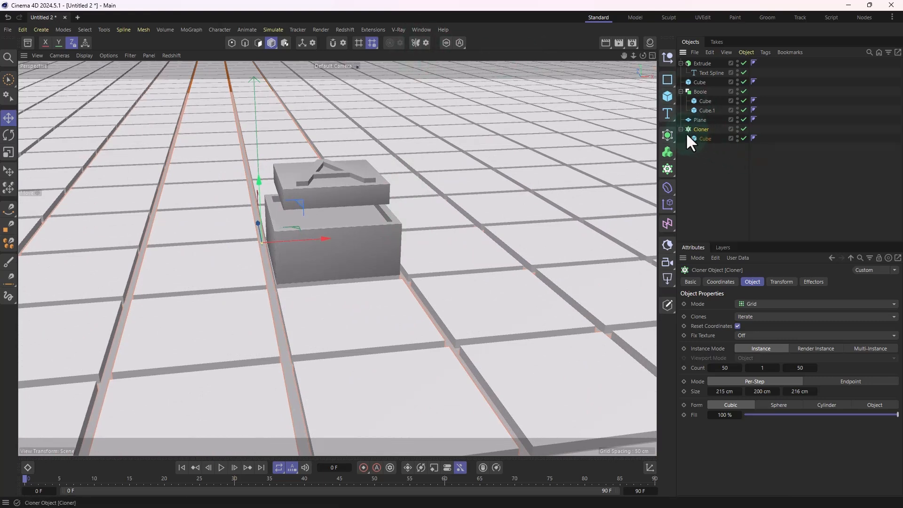
{"action": "double_click", "coordinate": [701, 130]}
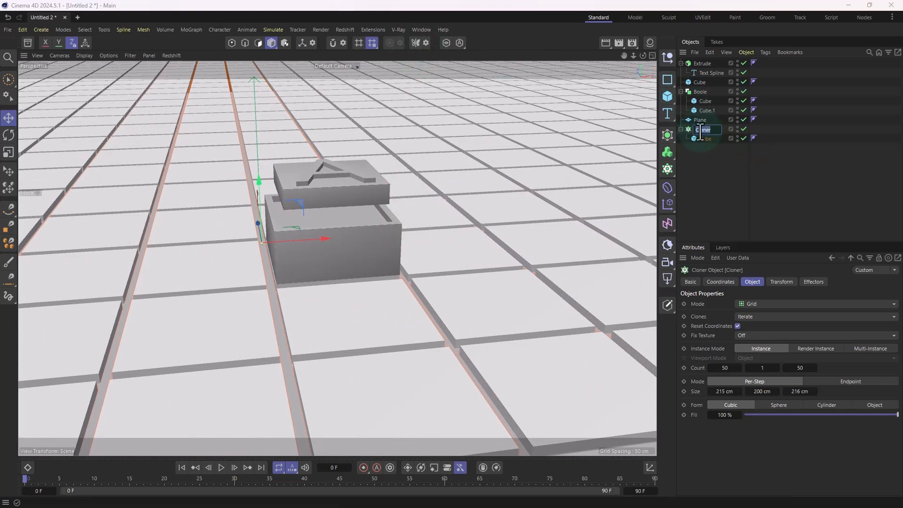
{"action": "type", "text": "Floor"}
{"action": "key", "text": "Return"}
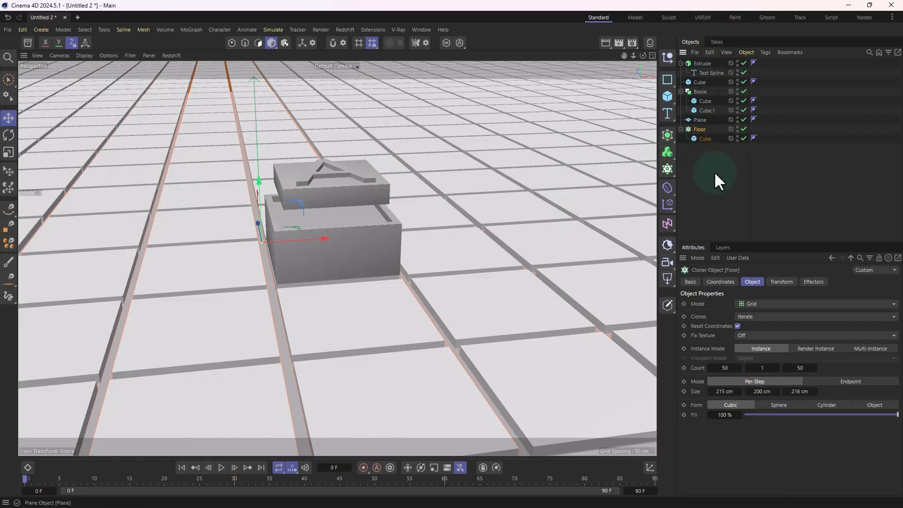
Step: Isolate the Floor cloner so only its tiles are displayed in the viewport
{"action": "middle_click_drag", "start_coordinate": [420, 207], "coordinate": [433, 231], "text": "alt"}
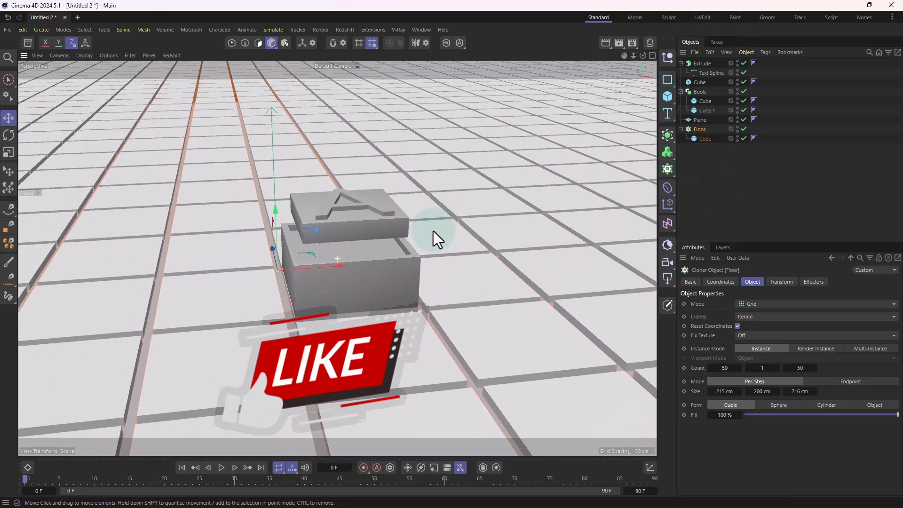
{"action": "left_click", "coordinate": [444, 42]}
{"action": "left_click_drag", "start_coordinate": [351, 251], "coordinate": [337, 266], "text": "alt"}
Step: Set the Y size of the cube inside the Floor cloner to 160 cm
{"action": "left_click", "coordinate": [705, 139]}
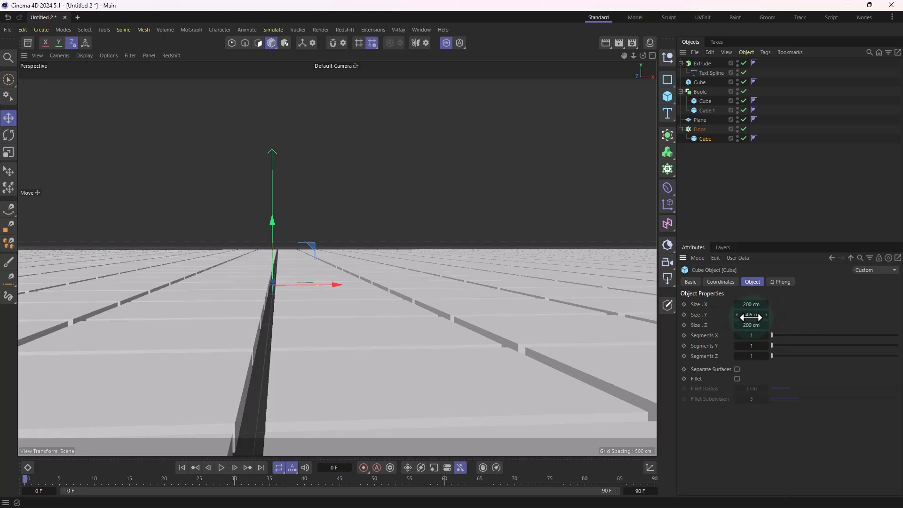
{"action": "left_click_drag", "start_coordinate": [751, 315], "coordinate": [454, 343]}
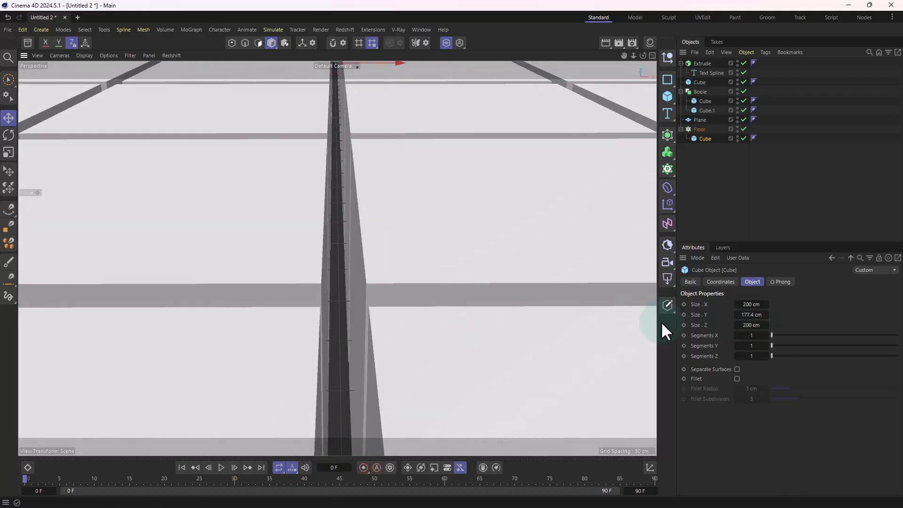
{"action": "left_click", "coordinate": [747, 316]}
{"action": "type", "text": "16"}
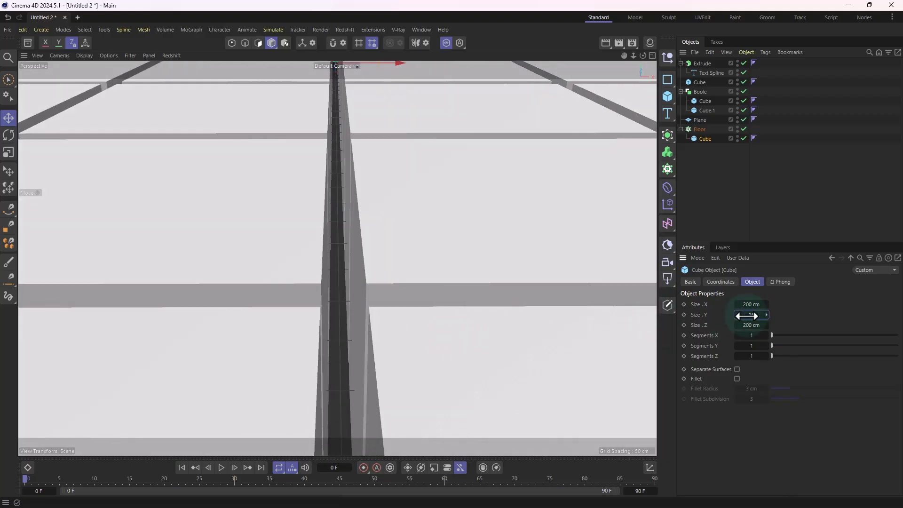
{"action": "type", "text": "0"}
{"action": "key", "text": "Return"}
{"action": "right_click_drag", "start_coordinate": [390, 295], "coordinate": [139, 311], "text": "alt"}
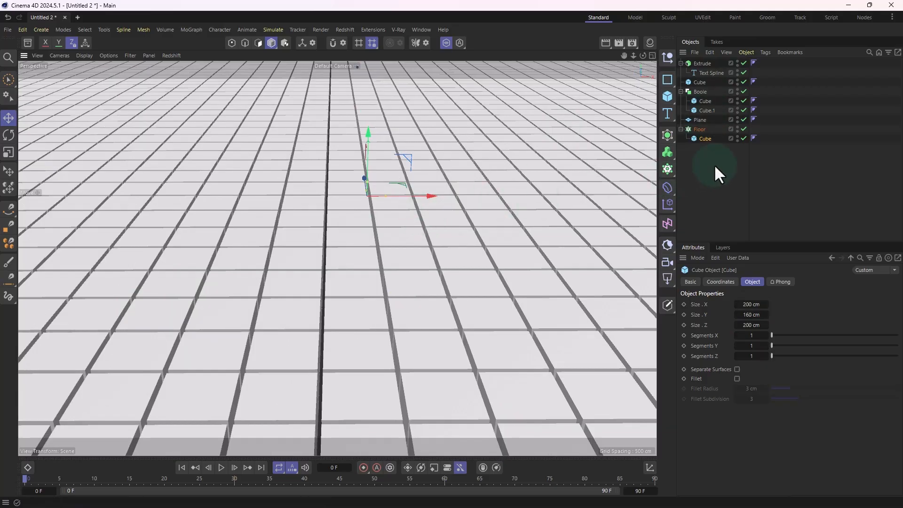
Step: Apply a Random effector to the Floor cloner, placing the effector as its parent in the hierarchy
{"action": "left_click", "coordinate": [705, 146]}
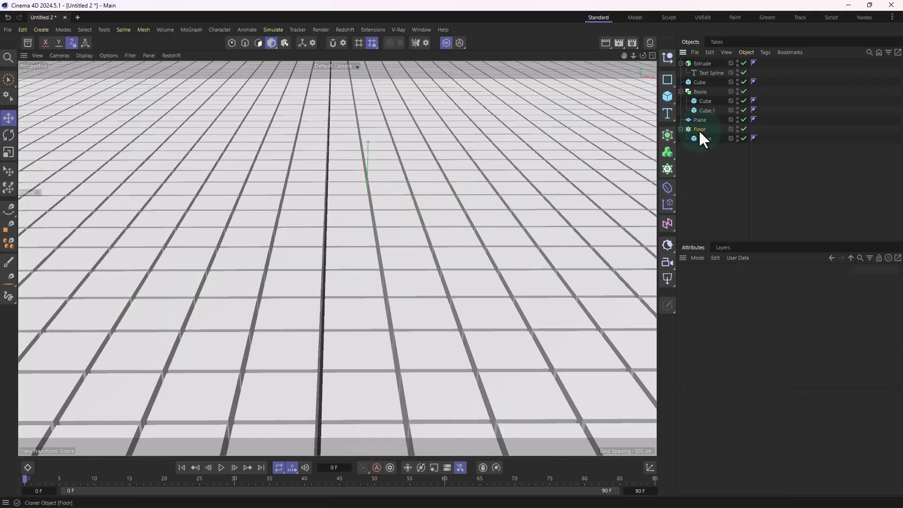
{"action": "left_click", "coordinate": [699, 129]}
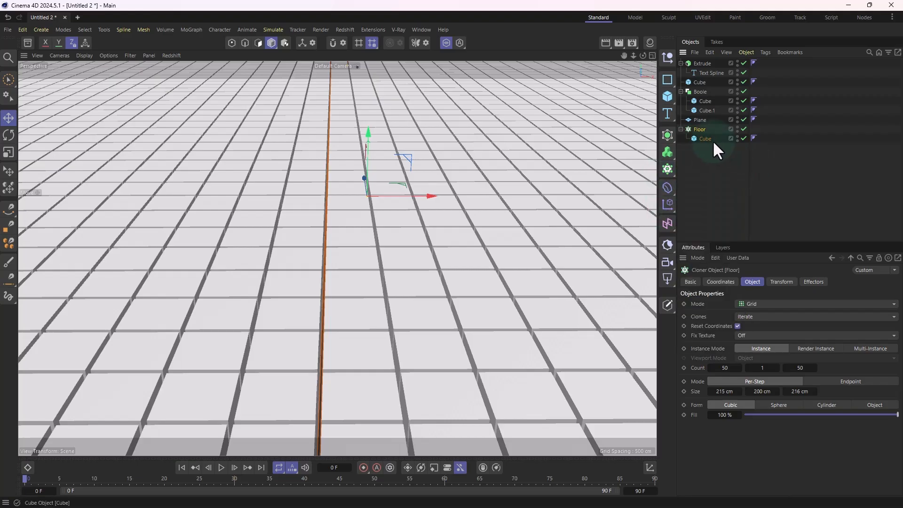
{"action": "left_click", "coordinate": [667, 204]}
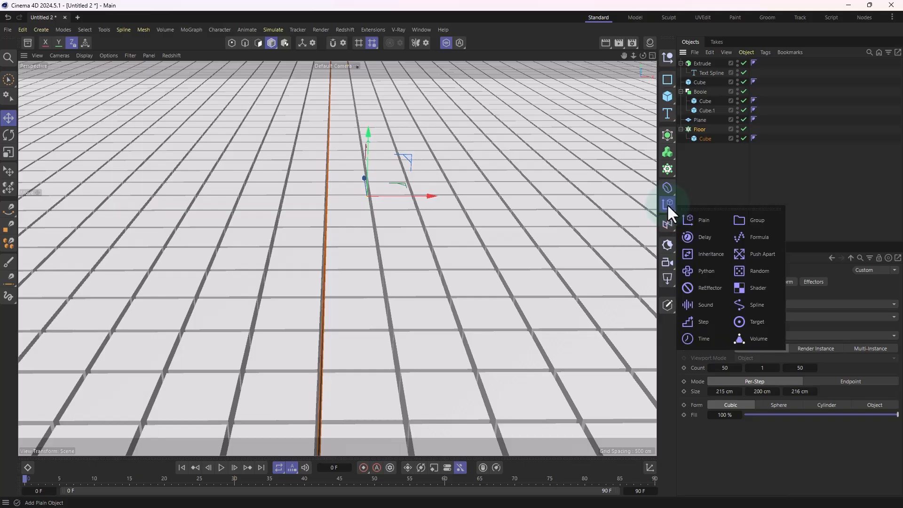
{"action": "left_click", "coordinate": [752, 272], "text": "alt"}
{"action": "scroll", "coordinate": [526, 313], "scroll_direction": "down", "scroll_amount": 2}
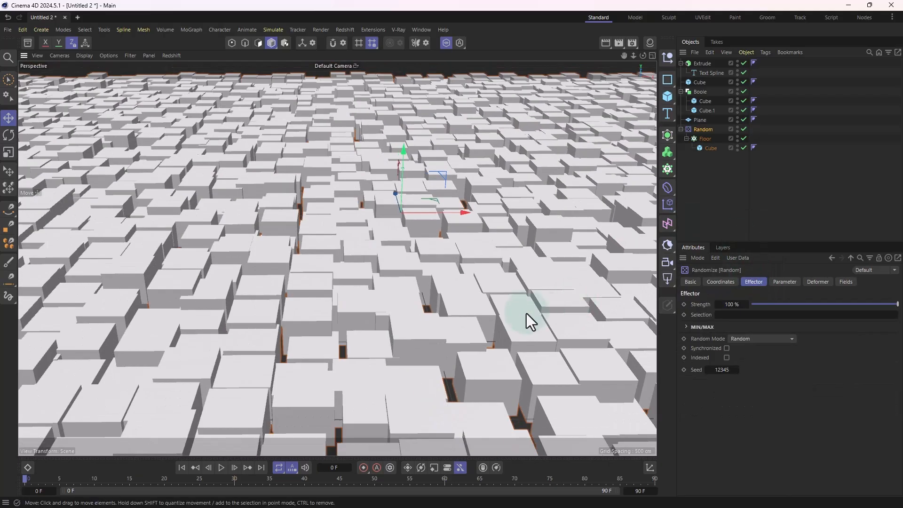
{"action": "left_click_drag", "start_coordinate": [511, 313], "coordinate": [423, 205], "text": "alt"}
{"action": "left_click_drag", "start_coordinate": [353, 277], "coordinate": [442, 276], "text": "alt"}
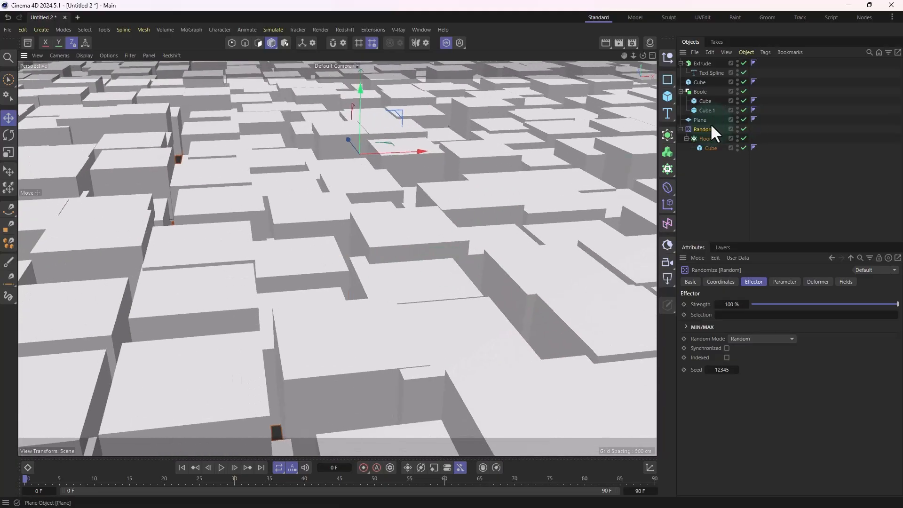
Step: Set the Random effector's X and Z position variation to 0 cm
{"action": "left_click", "coordinate": [728, 281]}
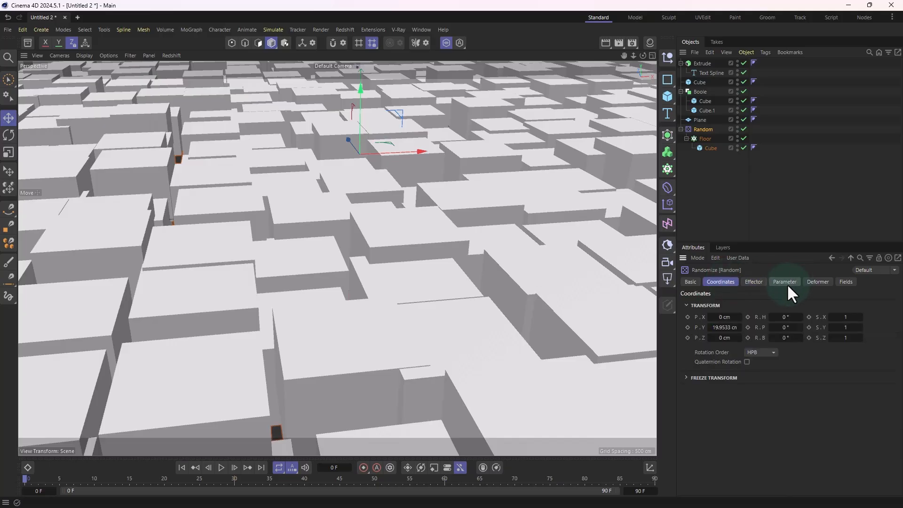
{"action": "left_click", "coordinate": [786, 283]}
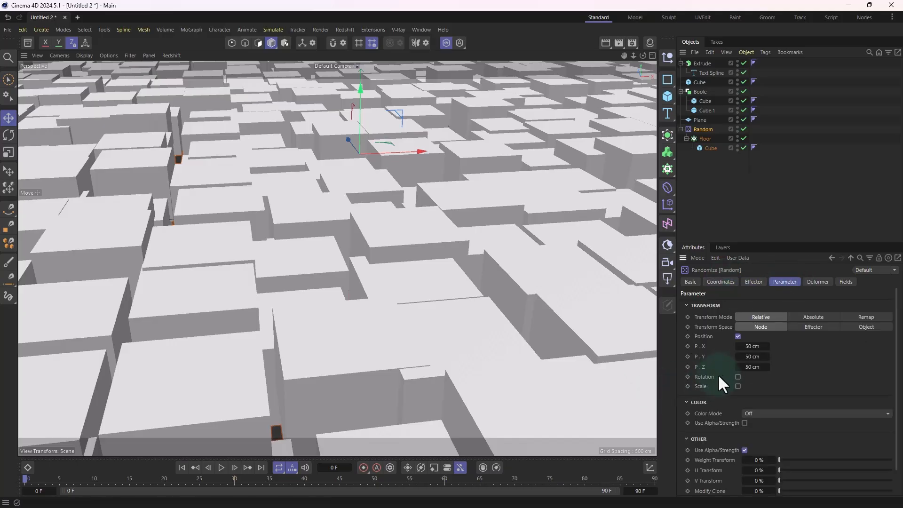
{"action": "left_click", "coordinate": [752, 346]}
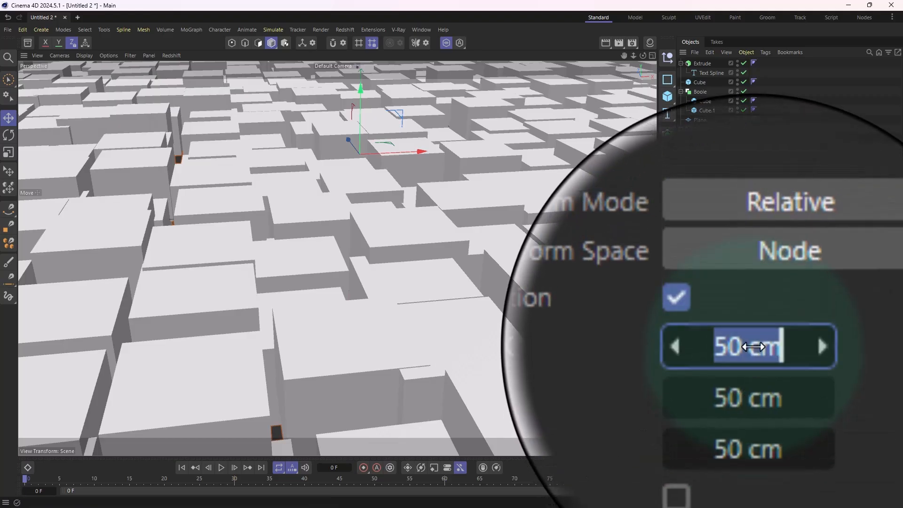
{"action": "type", "text": "0"}
{"action": "key", "text": "Return"}
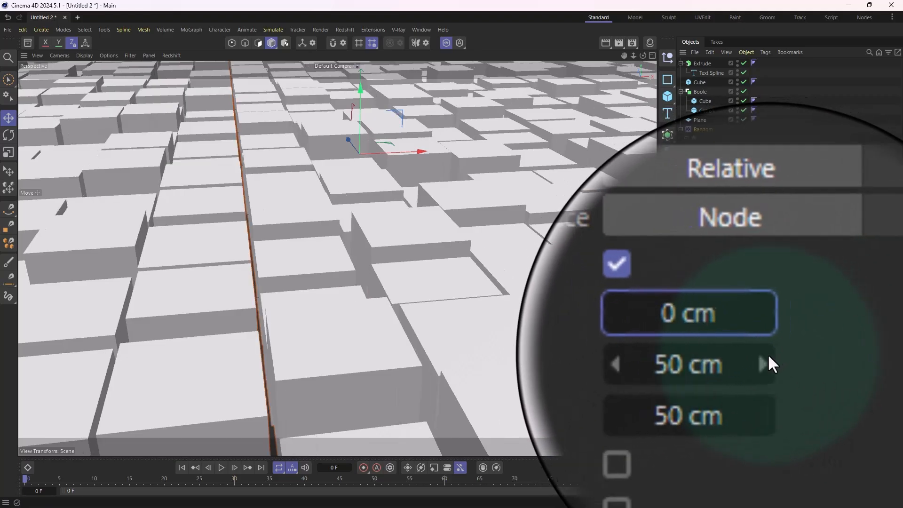
{"action": "left_click", "coordinate": [756, 369]}
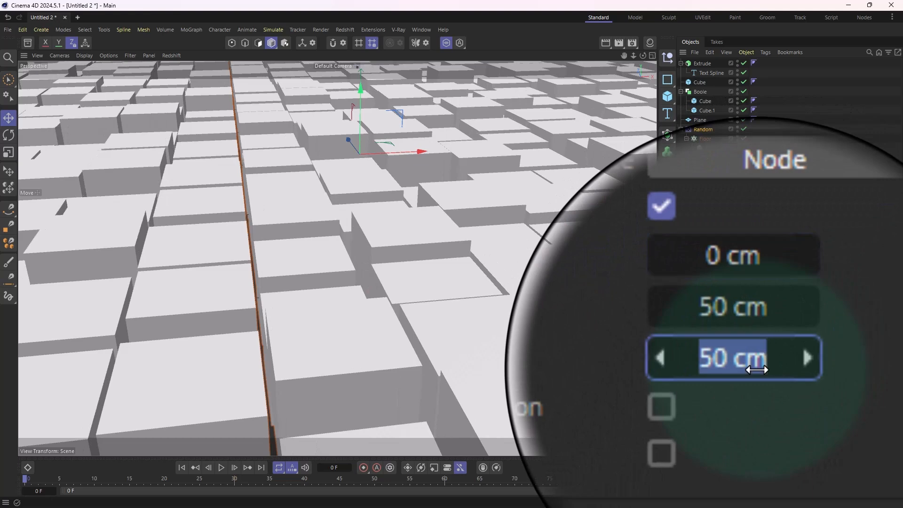
{"action": "type", "text": "0"}
{"action": "key", "text": "Return"}
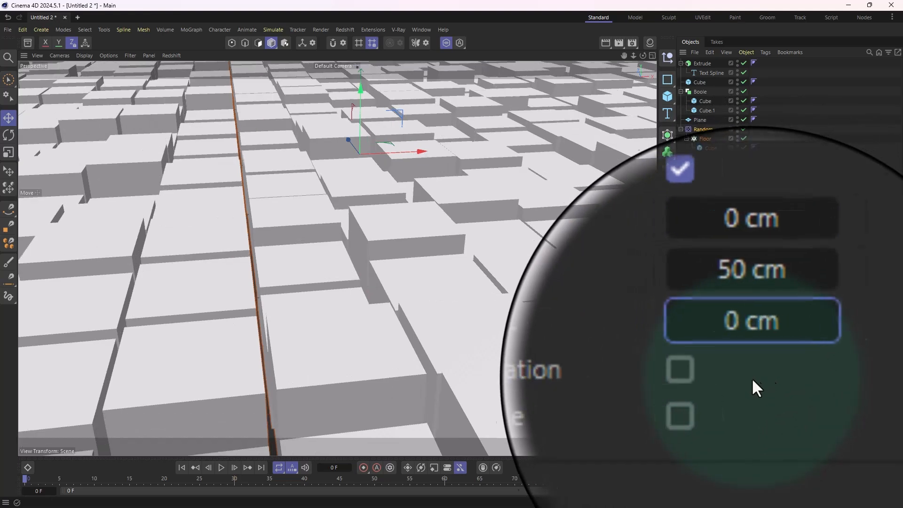
Step: Set the Random effector's Y position variation to 10 cm for subtle height differences between the tiles
{"action": "mouse_move", "coordinate": [754, 354]}
{"action": "left_mouse_down"}
{"action": "mouse_move", "coordinate": [724, 354]}
{"action": "mouse_move", "coordinate": [763, 354]}
{"action": "left_mouse_up"}
{"action": "left_click_drag", "start_coordinate": [485, 282], "coordinate": [478, 301], "text": "alt"}
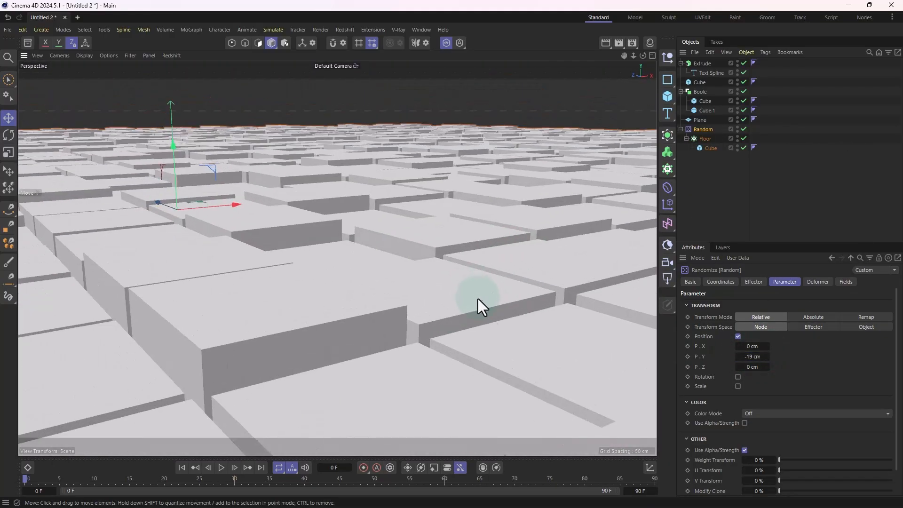
{"action": "left_click_drag", "start_coordinate": [752, 356], "coordinate": [750, 356]}
{"action": "mouse_move", "coordinate": [551, 309]}
{"action": "left_mouse_down", "text": "alt"}
{"action": "mouse_move", "coordinate": [487, 303]}
{"action": "mouse_move", "coordinate": [586, 292]}
{"action": "mouse_move", "coordinate": [551, 312]}
{"action": "left_mouse_up", "text": "alt"}
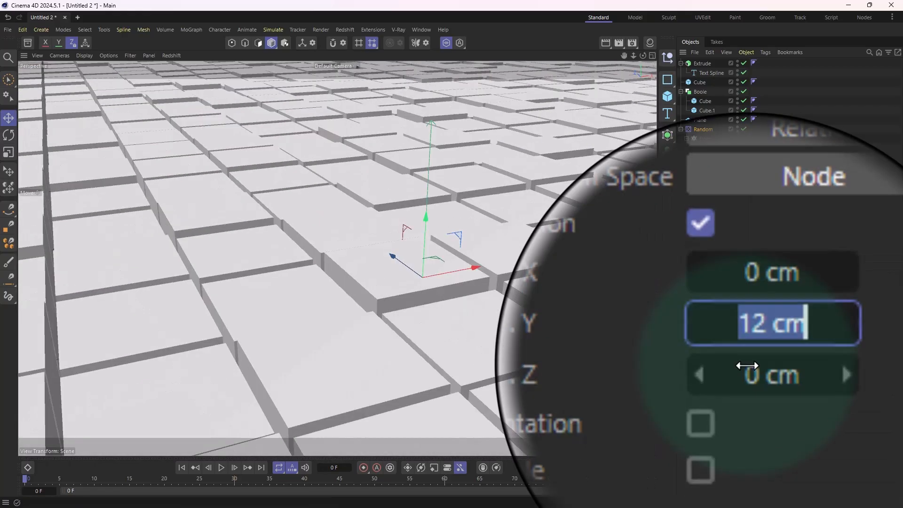
{"action": "type", "text": "10"}
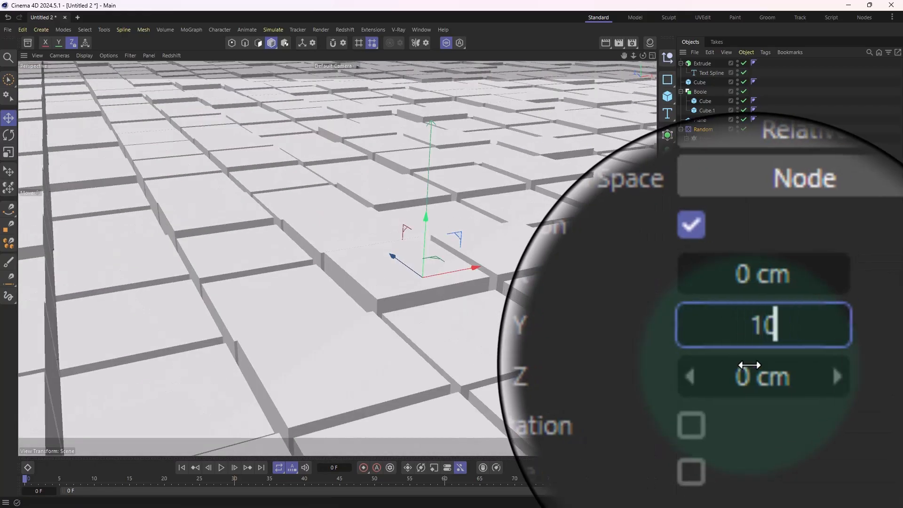
{"action": "key", "text": "Return"}
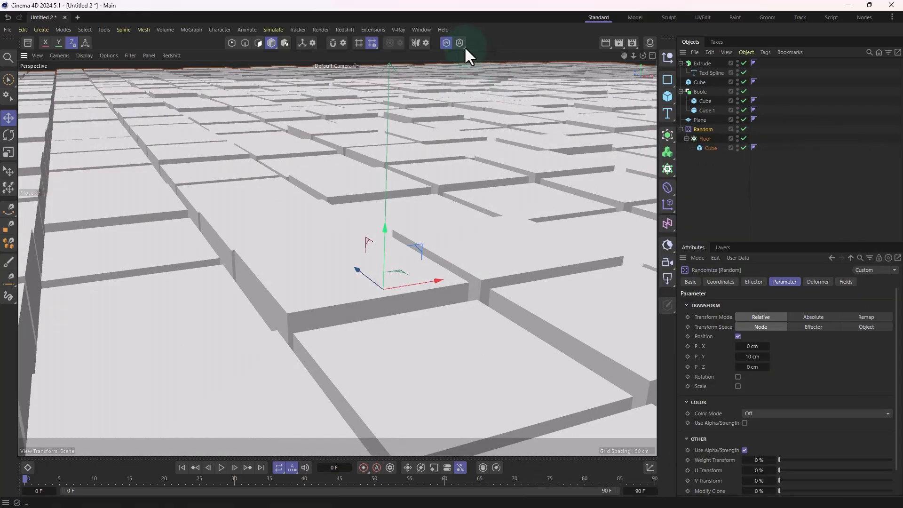
Step: Turn off viewport isolation to show the whole scene again and select the Floor cloner
{"action": "left_click", "coordinate": [446, 43]}
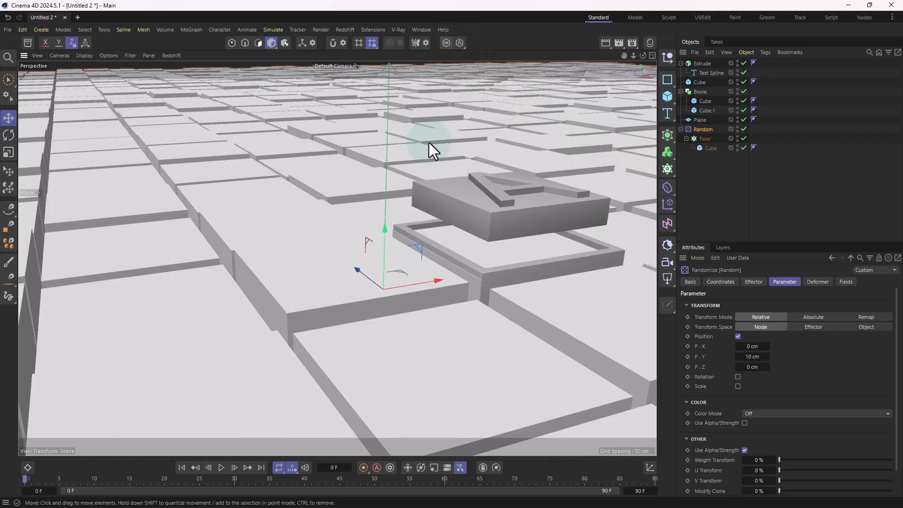
{"action": "left_click_drag", "start_coordinate": [437, 193], "coordinate": [414, 273], "text": "alt"}
{"action": "left_click", "coordinate": [701, 139]}
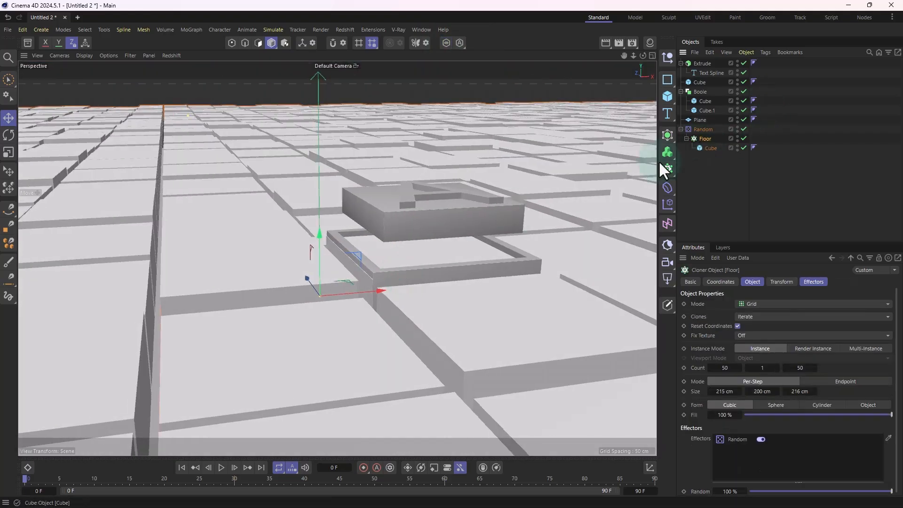
Step: Lower the Floor cloner to the base of the hollow box and sink the Plane beneath the tiles
{"action": "left_click_drag", "start_coordinate": [319, 238], "coordinate": [315, 296]}
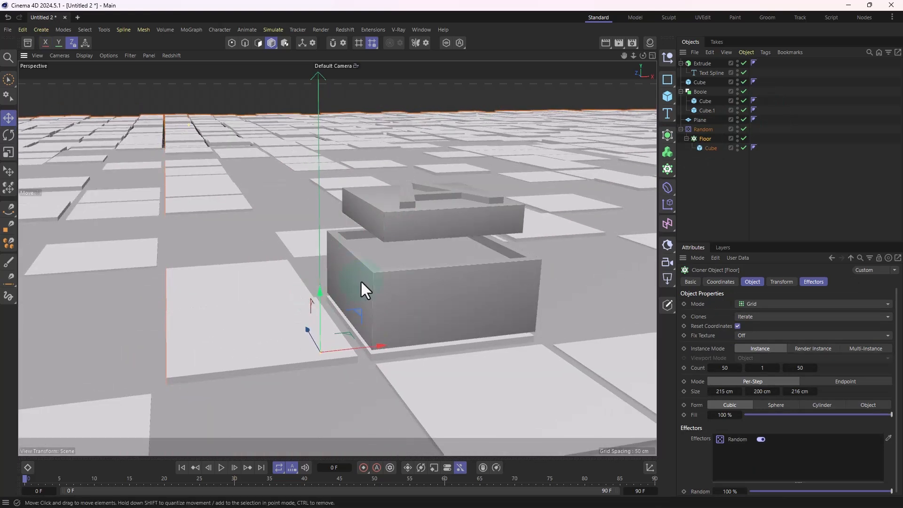
{"action": "left_click", "coordinate": [699, 120]}
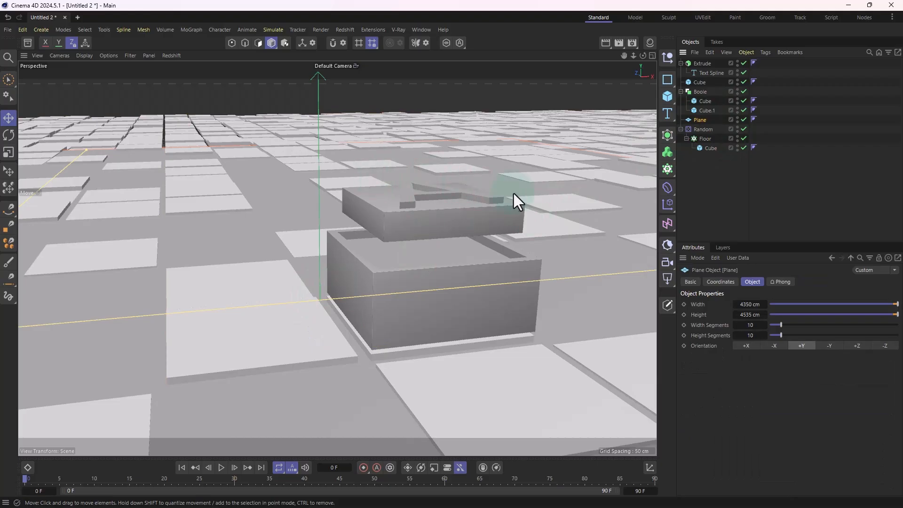
{"action": "scroll", "coordinate": [514, 193], "scroll_direction": "down", "scroll_amount": 10}
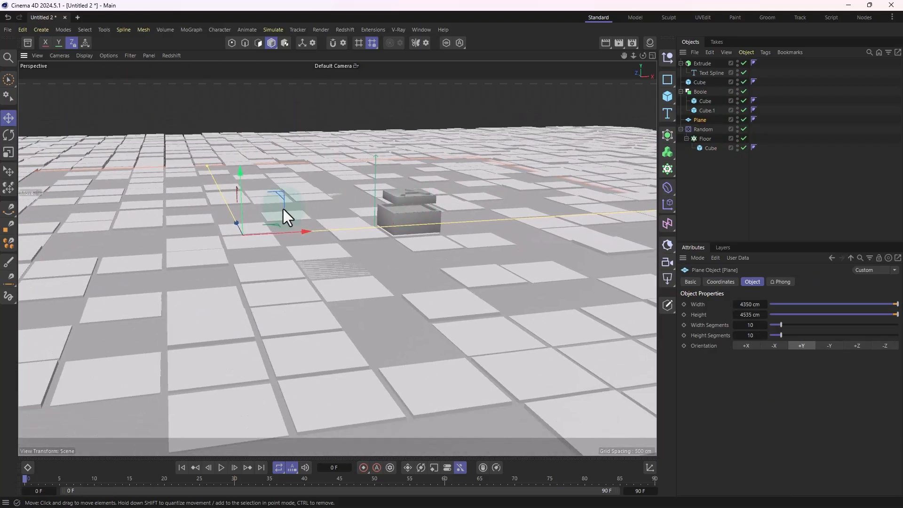
{"action": "left_click_drag", "start_coordinate": [238, 174], "coordinate": [238, 185]}
{"action": "scroll", "coordinate": [488, 227], "scroll_direction": "up", "scroll_amount": 8}
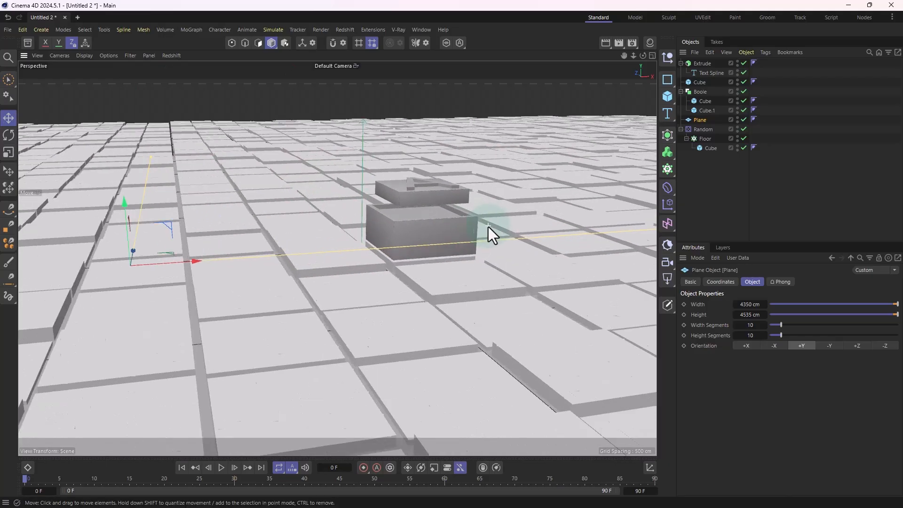
Step: Add a cube and move it along X onto the floor beside the hollow box
{"action": "left_click_drag", "start_coordinate": [476, 227], "coordinate": [492, 245], "text": "alt"}
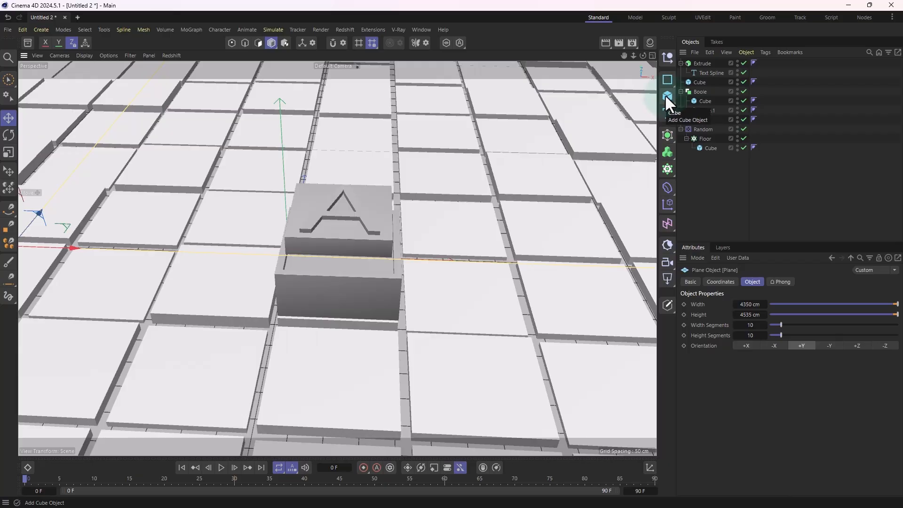
{"action": "left_click", "coordinate": [667, 96]}
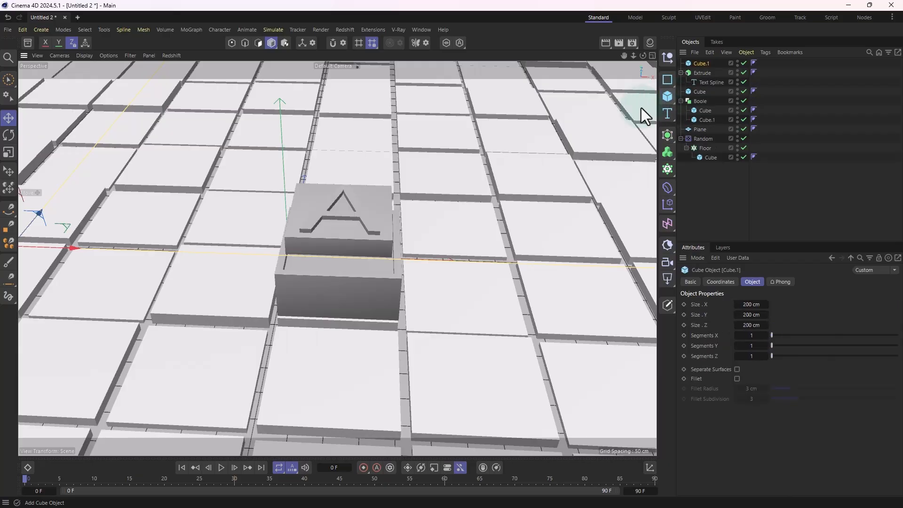
{"action": "left_click_drag", "start_coordinate": [371, 255], "coordinate": [238, 262]}
{"action": "scroll", "coordinate": [147, 246], "scroll_direction": "up", "scroll_amount": 5}
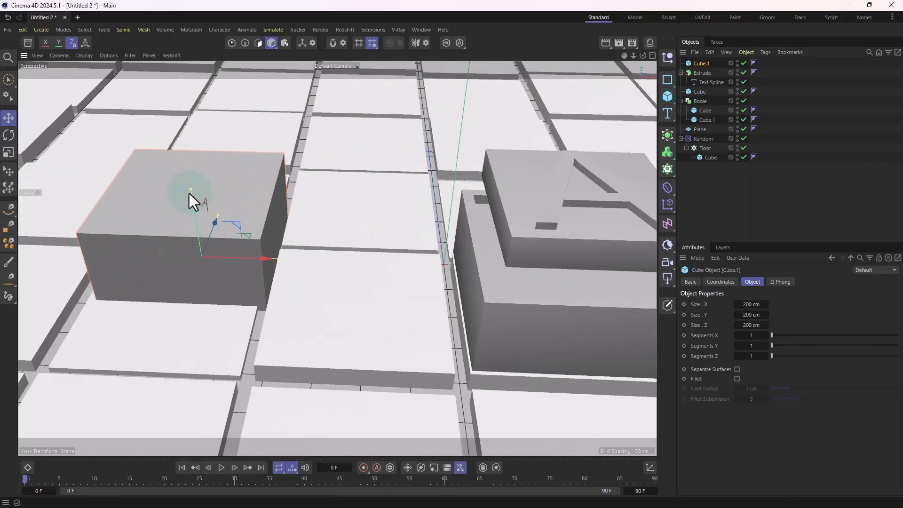
Step: Resize the new cube into a long plank about 47 cm in X, 24 cm in Y and 913 cm in Z
{"action": "mouse_move", "coordinate": [190, 191]}
{"action": "left_mouse_down"}
{"action": "mouse_move", "coordinate": [202, 239]}
{"action": "mouse_move", "coordinate": [193, 177]}
{"action": "mouse_move", "coordinate": [191, 194]}
{"action": "left_mouse_up"}
{"action": "left_click_drag", "start_coordinate": [275, 249], "coordinate": [142, 260]}
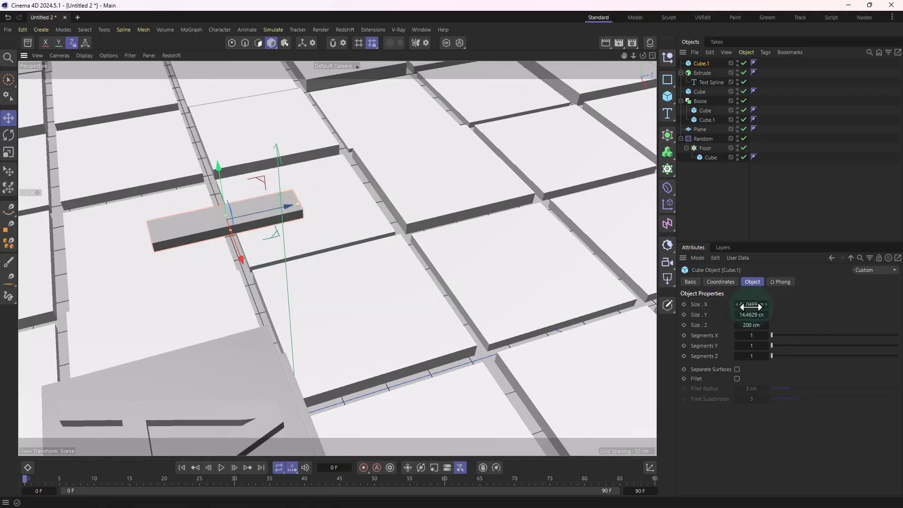
{"action": "left_click_drag", "start_coordinate": [752, 305], "coordinate": [758, 305]}
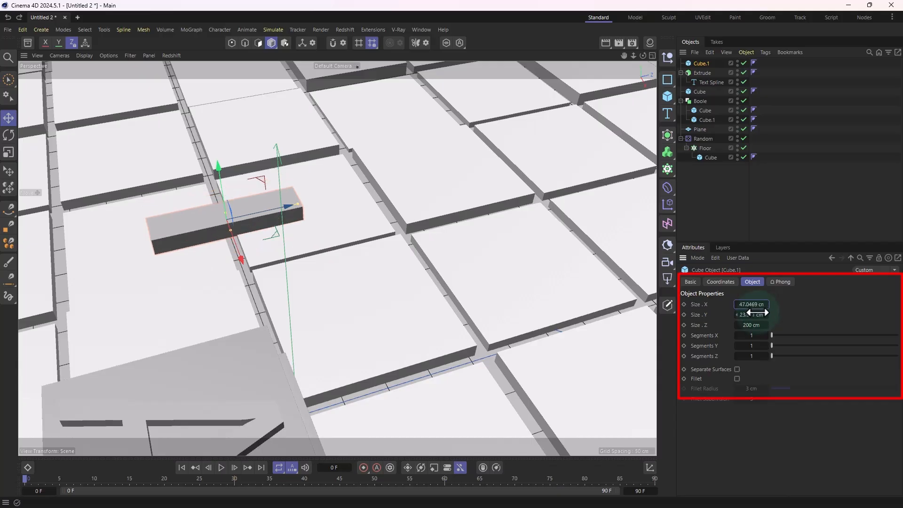
{"action": "left_click_drag", "start_coordinate": [746, 325], "coordinate": [764, 325]}
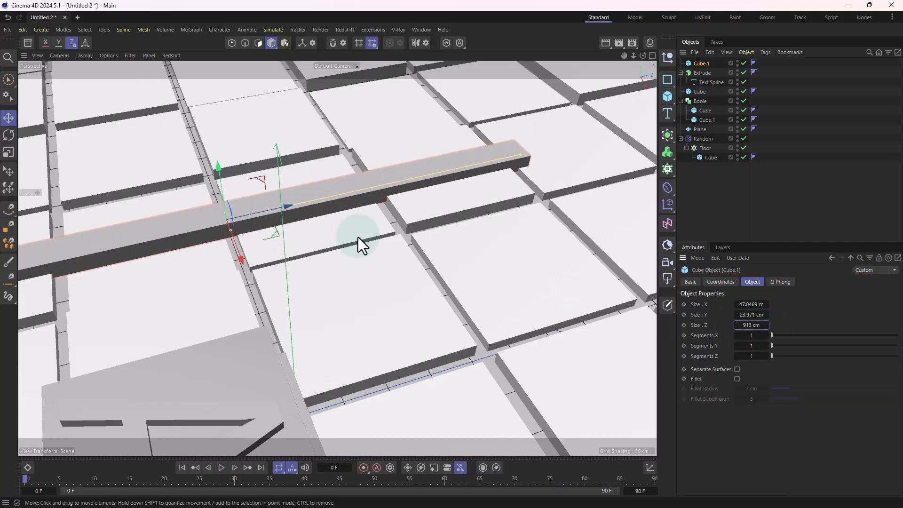
Step: Thin the plank to about 12.3 cm in Y and position it just above the tiles beside the box
{"action": "right_click_drag", "start_coordinate": [357, 237], "coordinate": [181, 306], "text": "alt"}
{"action": "left_click_drag", "start_coordinate": [181, 305], "coordinate": [278, 272], "text": "alt"}
{"action": "scroll", "coordinate": [215, 293], "scroll_direction": "up", "scroll_amount": 4}
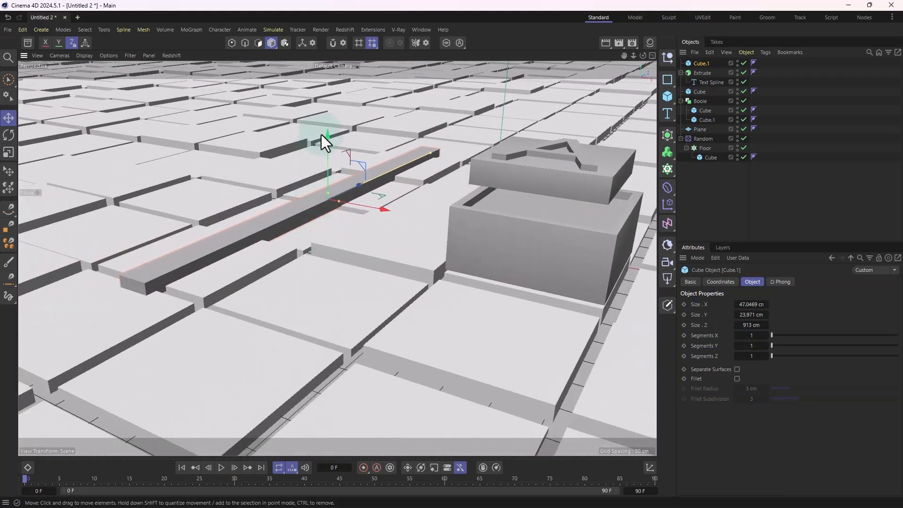
{"action": "mouse_move", "coordinate": [327, 136]}
{"action": "left_mouse_down"}
{"action": "mouse_move", "coordinate": [328, 128]}
{"action": "mouse_move", "coordinate": [332, 137]}
{"action": "left_mouse_up"}
{"action": "left_click_drag", "start_coordinate": [327, 171], "coordinate": [402, 195], "text": "alt"}
{"action": "scroll", "coordinate": [413, 202], "scroll_direction": "up", "scroll_amount": 3}
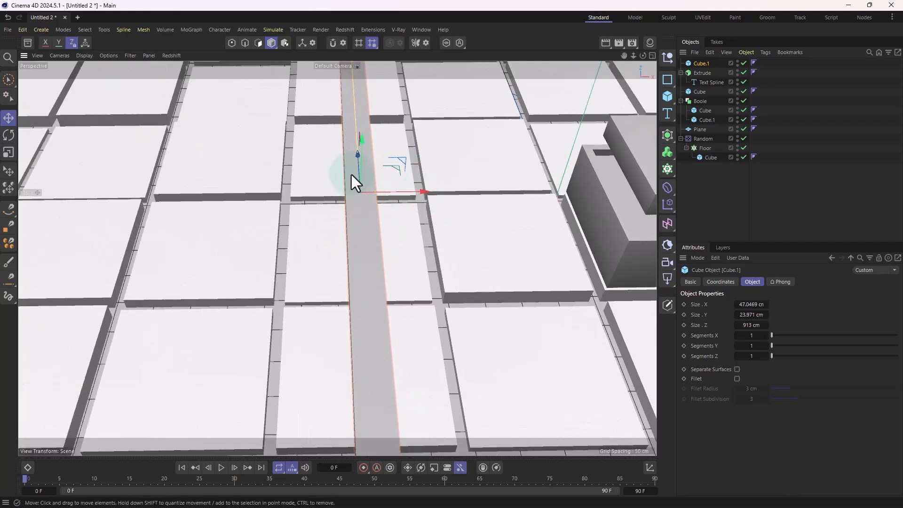
{"action": "left_click_drag", "start_coordinate": [352, 175], "coordinate": [366, 194], "text": "alt"}
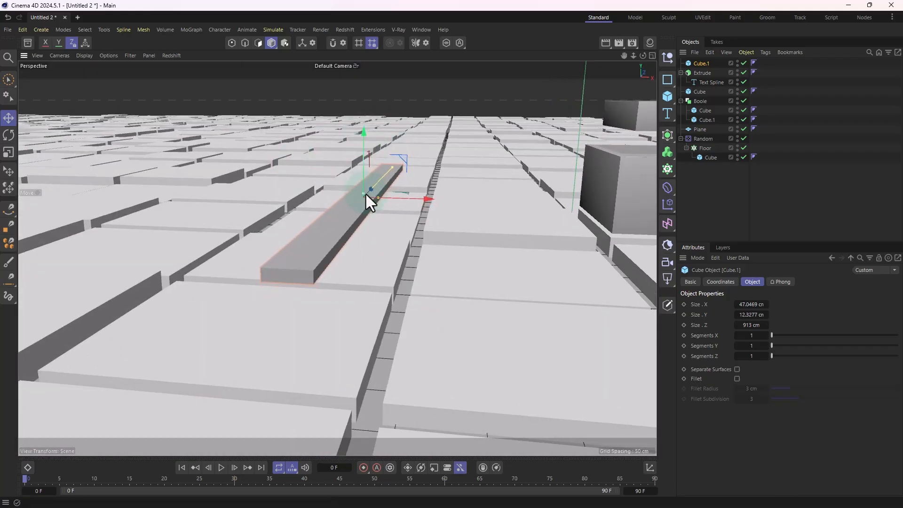
{"action": "left_click_drag", "start_coordinate": [291, 210], "coordinate": [325, 166], "text": "alt"}
{"action": "left_click_drag", "start_coordinate": [361, 137], "coordinate": [257, 261]}
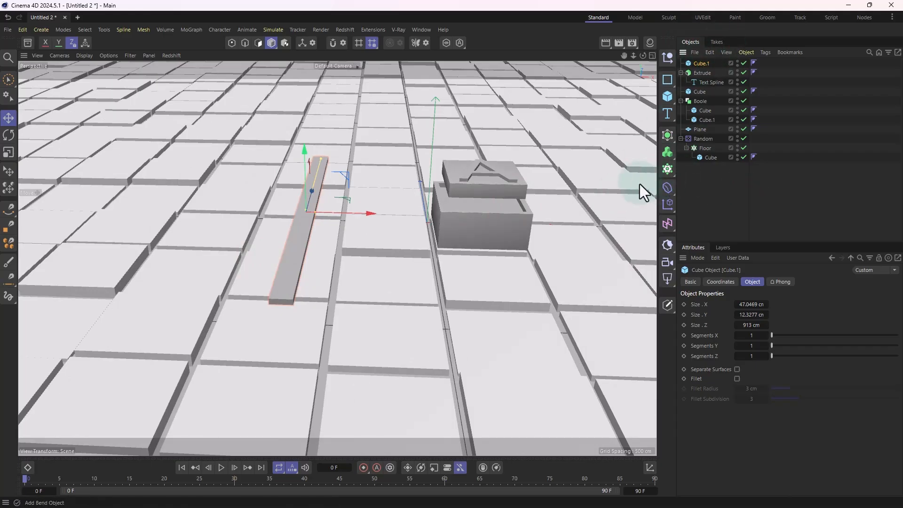
Step: Put the plank in a Cloner and raise the cloner so its planks rest above the tiles
{"action": "left_click", "coordinate": [666, 172], "text": "alt"}
{"action": "scroll", "coordinate": [267, 204], "scroll_direction": "up", "scroll_amount": 3}
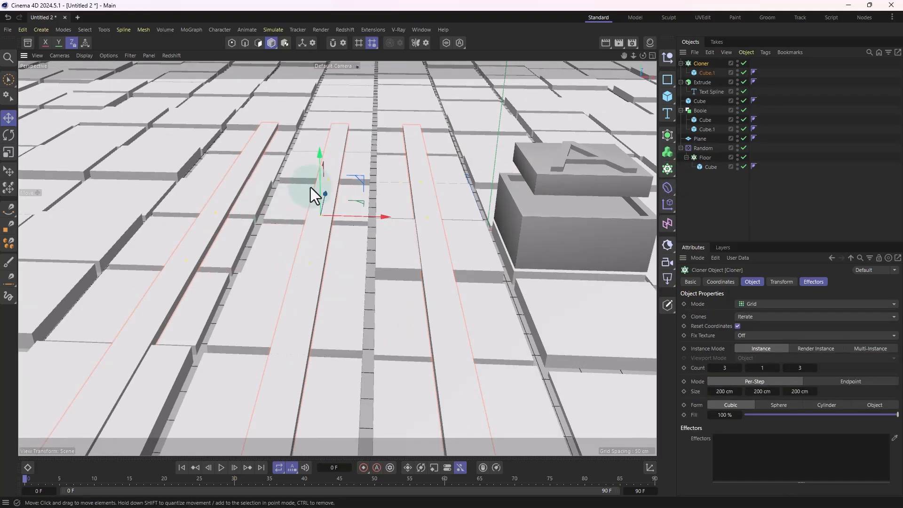
{"action": "left_click_drag", "start_coordinate": [317, 157], "coordinate": [323, 113]}
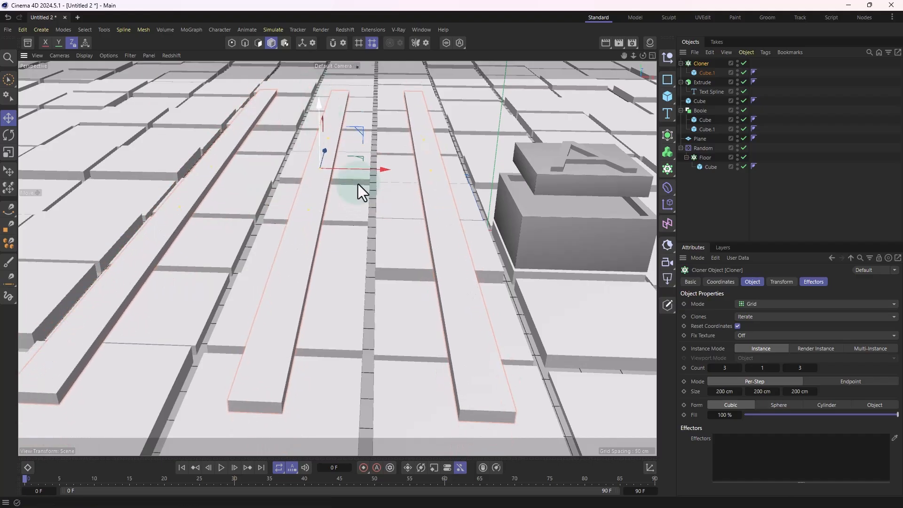
{"action": "scroll", "coordinate": [352, 263], "scroll_direction": "down", "scroll_amount": 3}
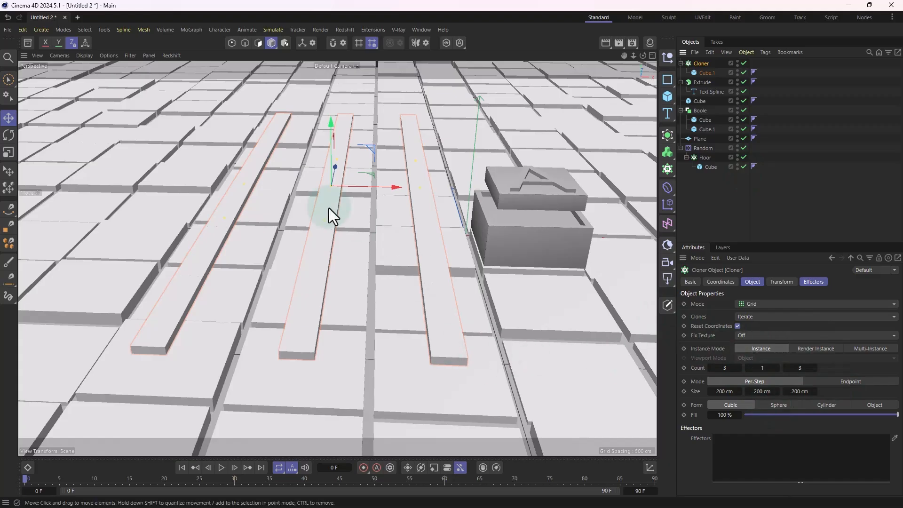
Step: Switch the plank cloner from Grid to Linear mode
{"action": "scroll", "coordinate": [481, 281], "scroll_direction": "down", "scroll_amount": 4}
{"action": "left_click_drag", "start_coordinate": [425, 322], "coordinate": [386, 287], "text": "alt"}
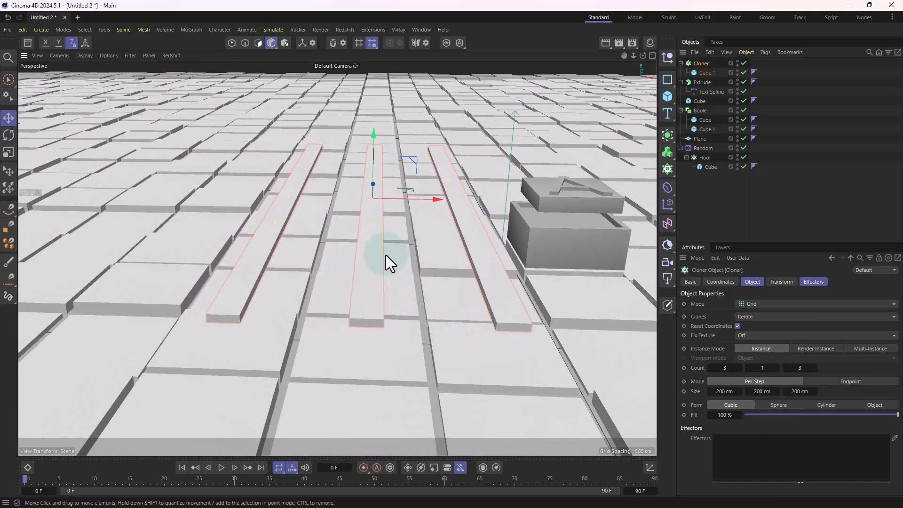
{"action": "left_click", "coordinate": [748, 304]}
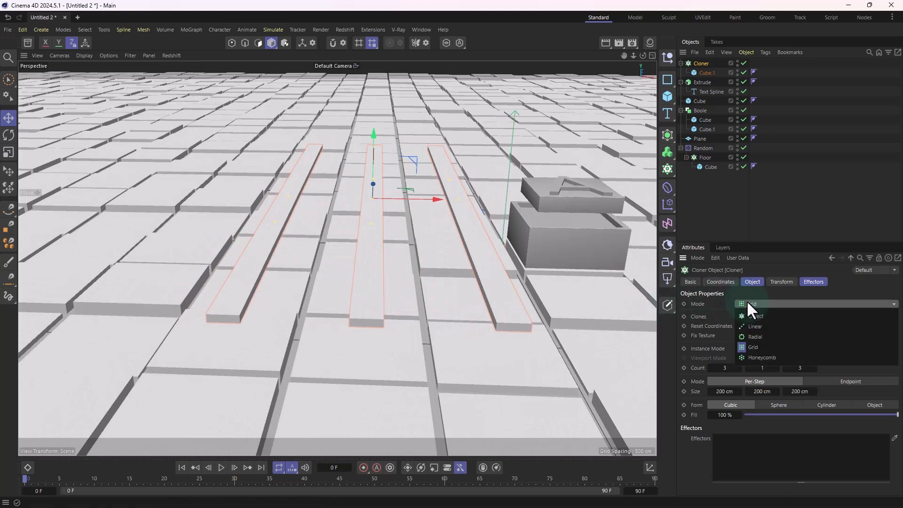
{"action": "left_click", "coordinate": [752, 326]}
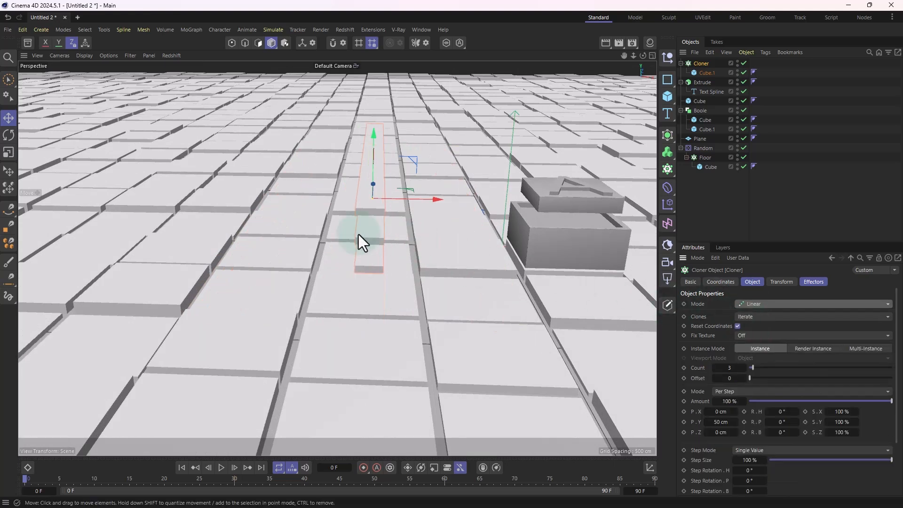
Step: Set the plank cloner's per-step position to 0 cm in Y and 51 cm in X so the planks lie side by side
{"action": "left_click_drag", "start_coordinate": [362, 243], "coordinate": [422, 240], "text": "alt"}
{"action": "left_click_drag", "start_coordinate": [313, 227], "coordinate": [342, 239], "text": "alt"}
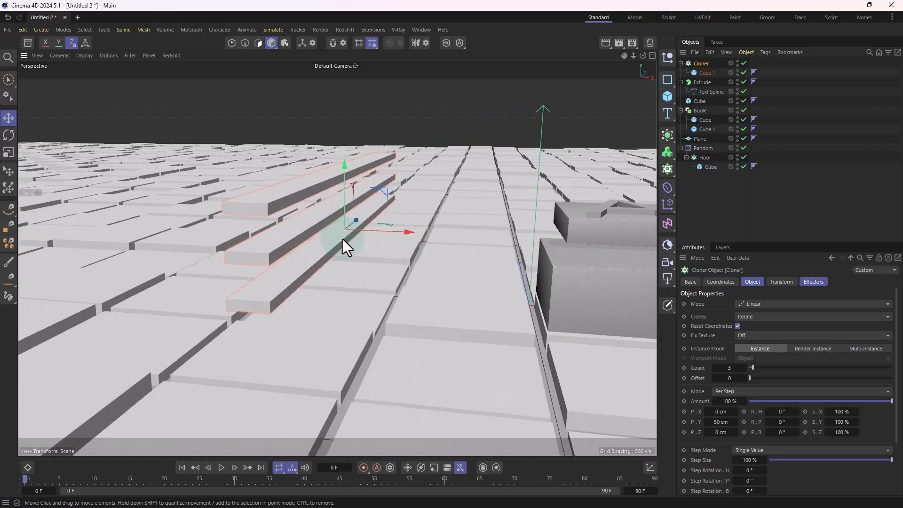
{"action": "left_click", "coordinate": [720, 421]}
{"action": "type", "text": "0"}
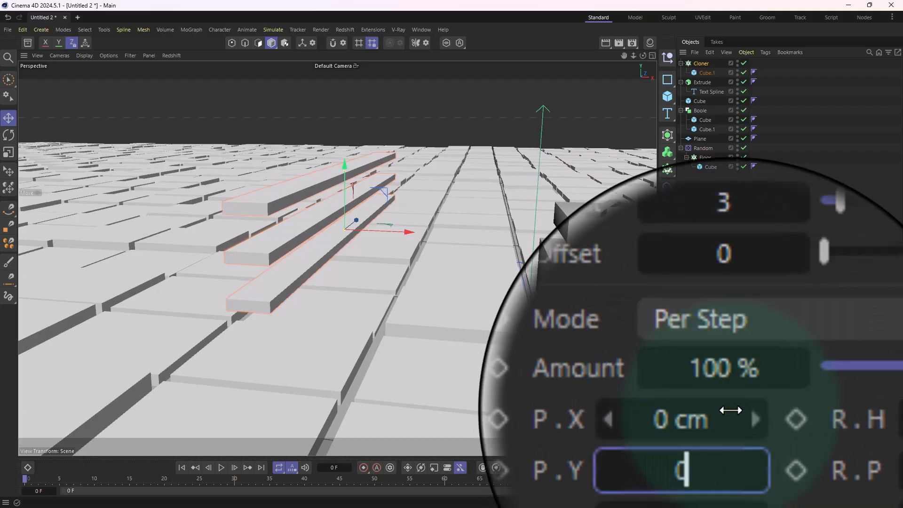
{"action": "key", "text": "Return"}
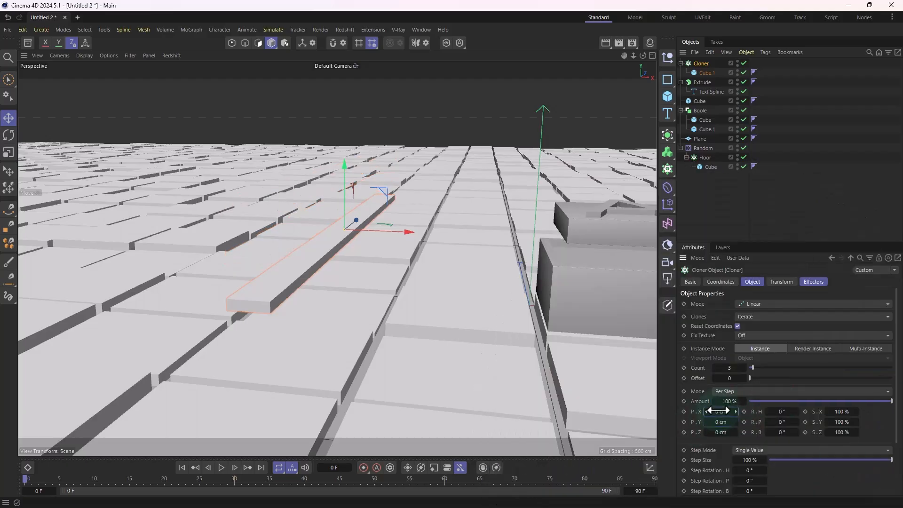
{"action": "left_click_drag", "start_coordinate": [720, 412], "coordinate": [745, 412]}
{"action": "left_click_drag", "start_coordinate": [470, 337], "coordinate": [541, 385], "text": "alt"}
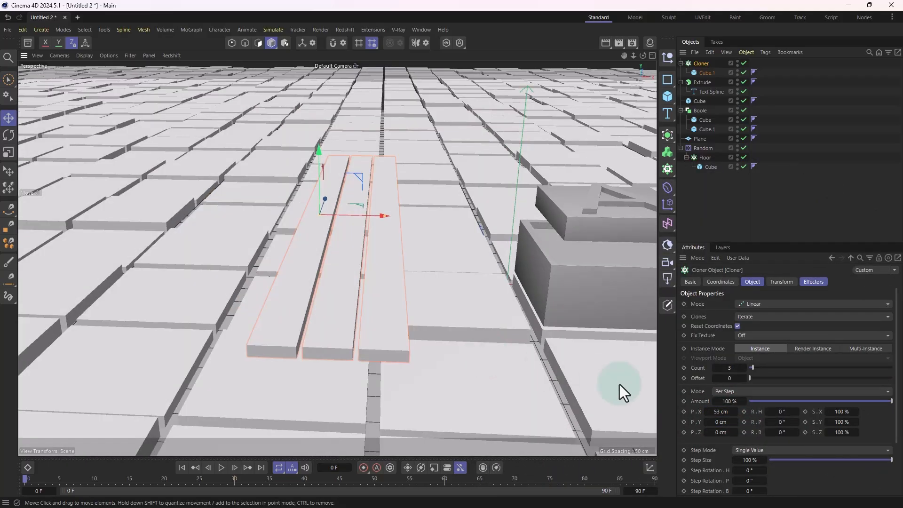
{"action": "left_click_drag", "start_coordinate": [717, 411], "coordinate": [719, 413]}
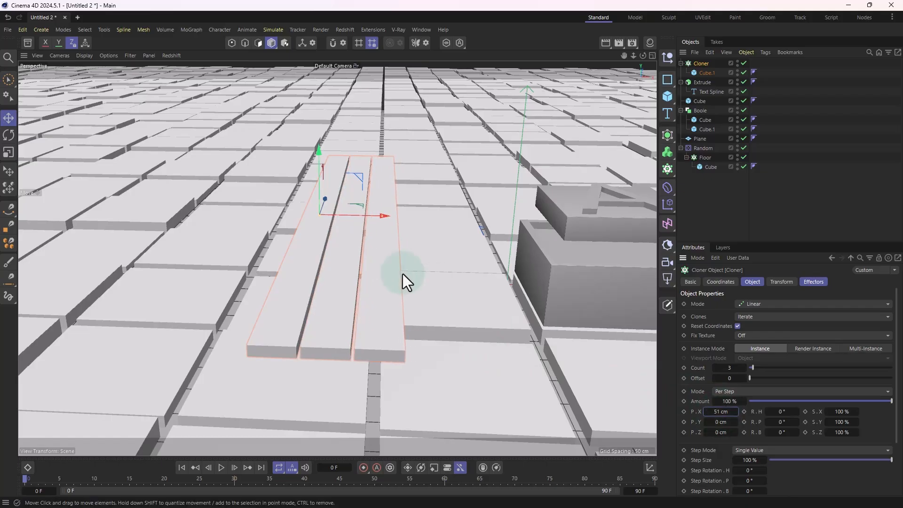
Step: Align the plank cloner with one row of tiles and place a copy of it on the floor across from the box
{"action": "left_click_drag", "start_coordinate": [377, 218], "coordinate": [332, 225], "text": "alt"}
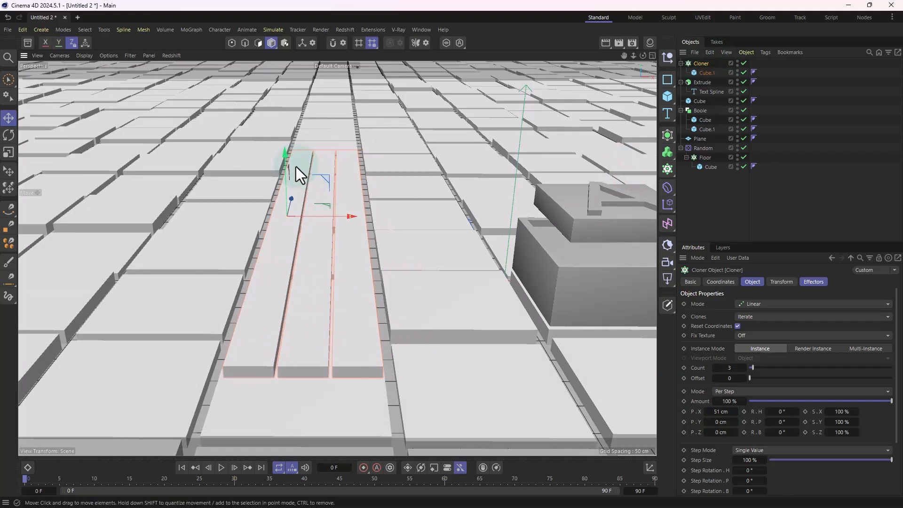
{"action": "left_click_drag", "start_coordinate": [295, 166], "coordinate": [233, 293]}
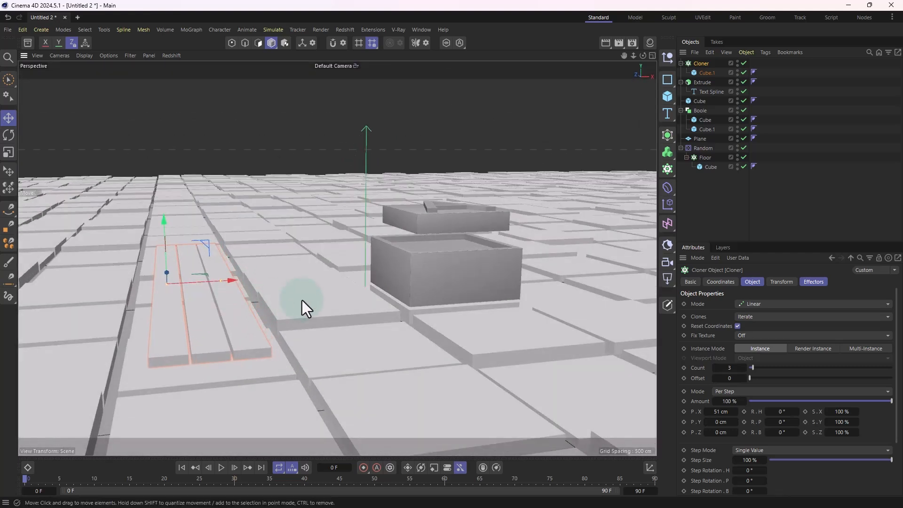
{"action": "left_click_drag", "start_coordinate": [302, 300], "coordinate": [223, 211], "text": "alt"}
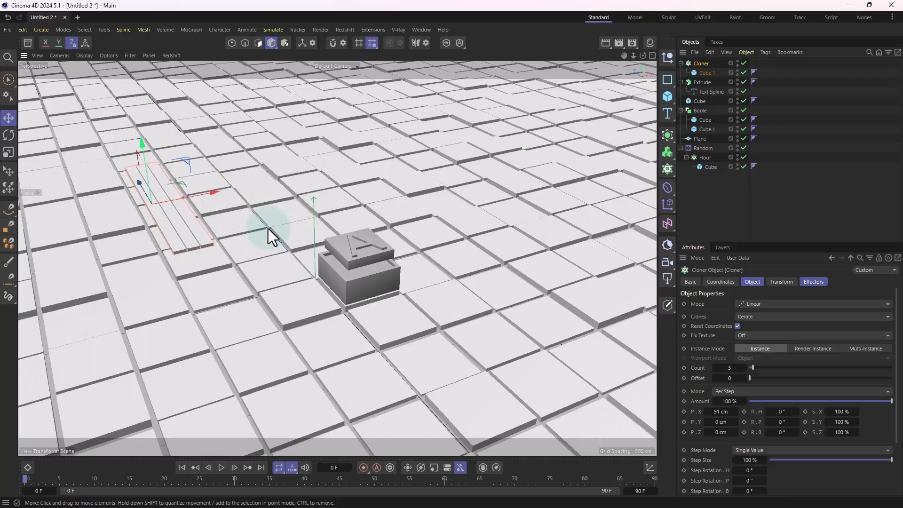
{"action": "middle_click_drag", "start_coordinate": [304, 239], "coordinate": [263, 240], "text": "alt"}
{"action": "left_click_drag", "start_coordinate": [185, 196], "coordinate": [476, 135], "text": "ctrl"}
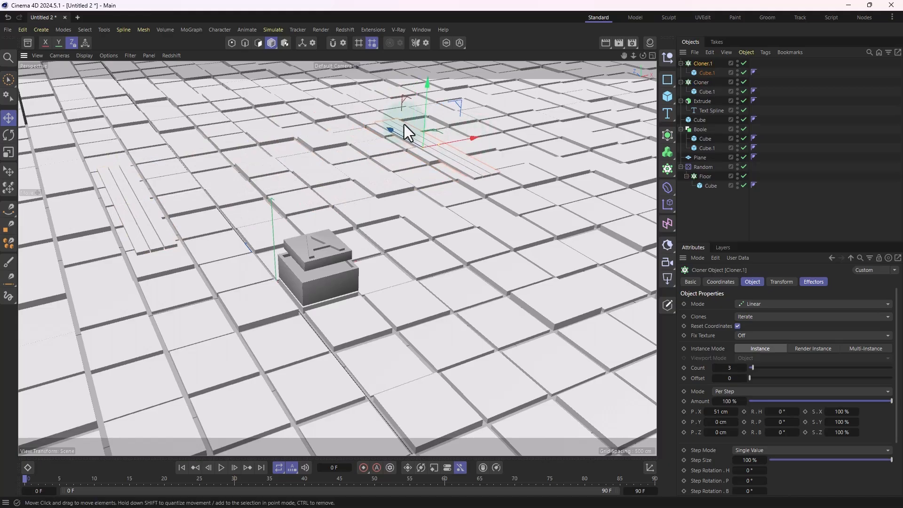
Step: In the Top view, make two more copies of the plank cloner and spread them over the floor around the box
{"action": "left_click_drag", "start_coordinate": [323, 87], "coordinate": [339, 189], "text": "alt"}
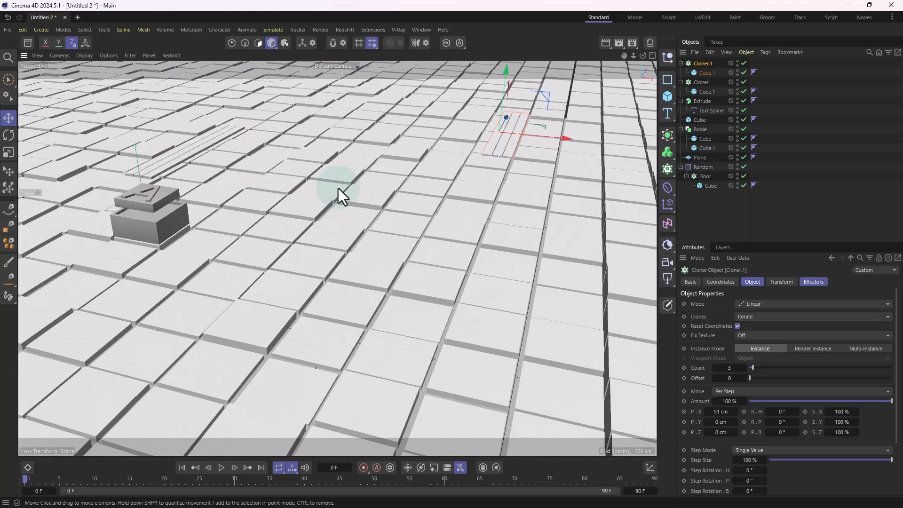
{"action": "middle_click", "coordinate": [321, 246]}
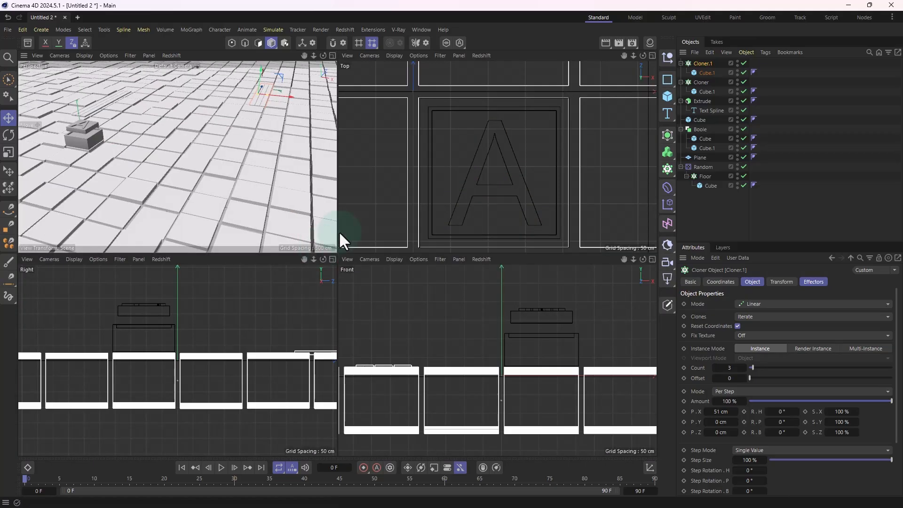
{"action": "middle_click", "coordinate": [449, 153]}
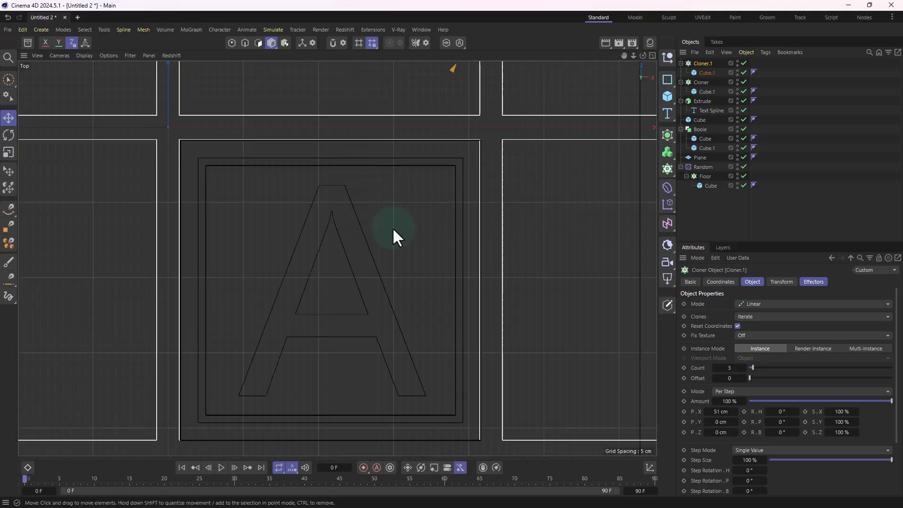
{"action": "scroll", "coordinate": [392, 227], "scroll_direction": "down", "scroll_amount": 8}
{"action": "scroll", "coordinate": [371, 266], "scroll_direction": "down", "scroll_amount": 10}
{"action": "scroll", "coordinate": [389, 226], "scroll_direction": "up", "scroll_amount": 5}
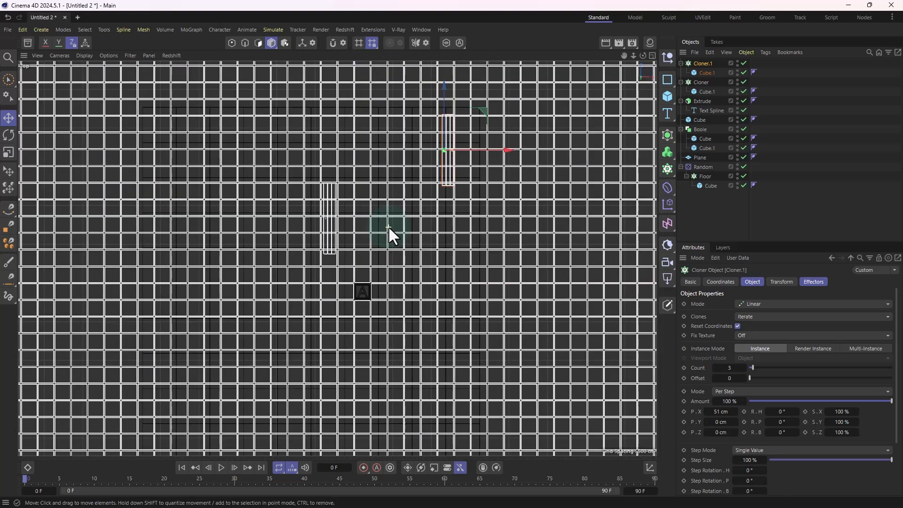
{"action": "middle_click_drag", "start_coordinate": [449, 199], "coordinate": [409, 218], "text": "alt"}
{"action": "scroll", "coordinate": [409, 225], "scroll_direction": "down", "scroll_amount": 2}
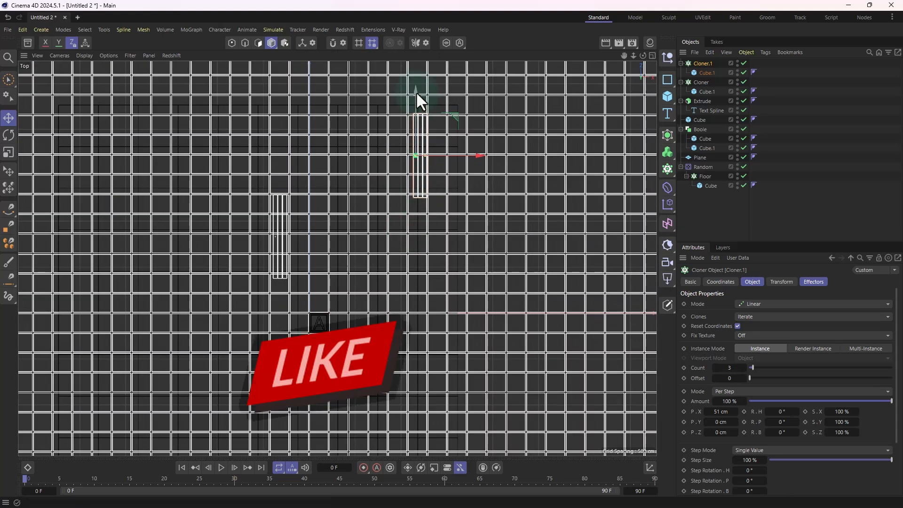
{"action": "left_click_drag", "start_coordinate": [415, 90], "coordinate": [465, 332], "text": "ctrl"}
Step: Move the newest plank cloner copy along Z, farther away from the lettered box
{"action": "scroll", "coordinate": [455, 303], "scroll_direction": "down", "scroll_amount": 3}
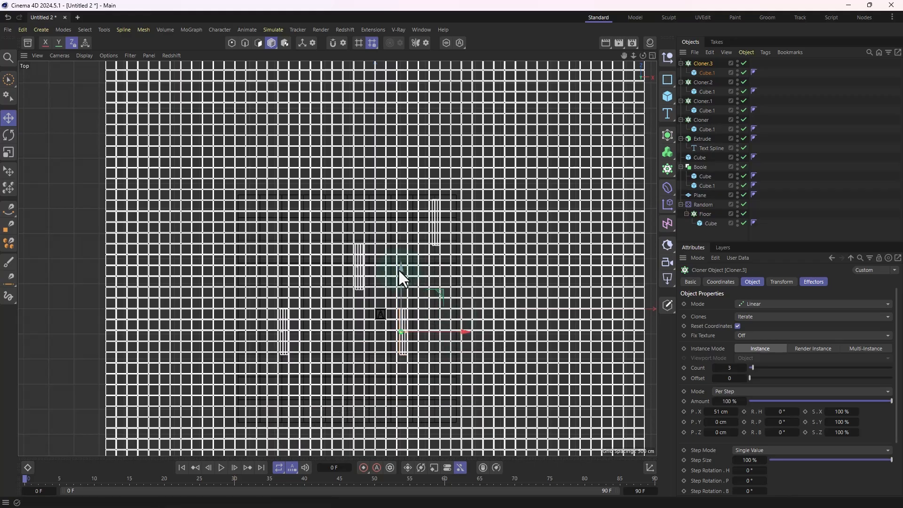
{"action": "left_click_drag", "start_coordinate": [400, 276], "coordinate": [401, 357]}
{"action": "scroll", "coordinate": [435, 248], "scroll_direction": "up", "scroll_amount": 4}
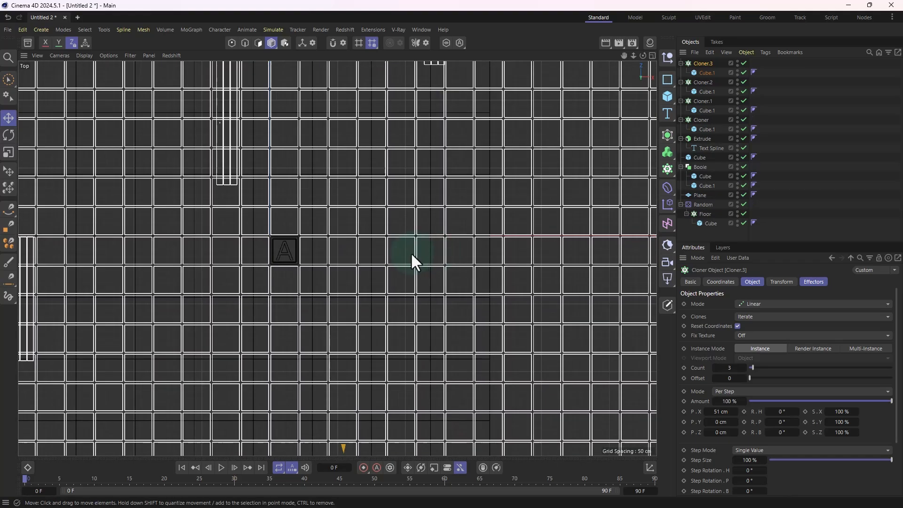
Step: In the Top view, copy the plank cloner beside the lettered box along X to the opposite side of the floor
{"action": "left_click", "coordinate": [92, 275]}
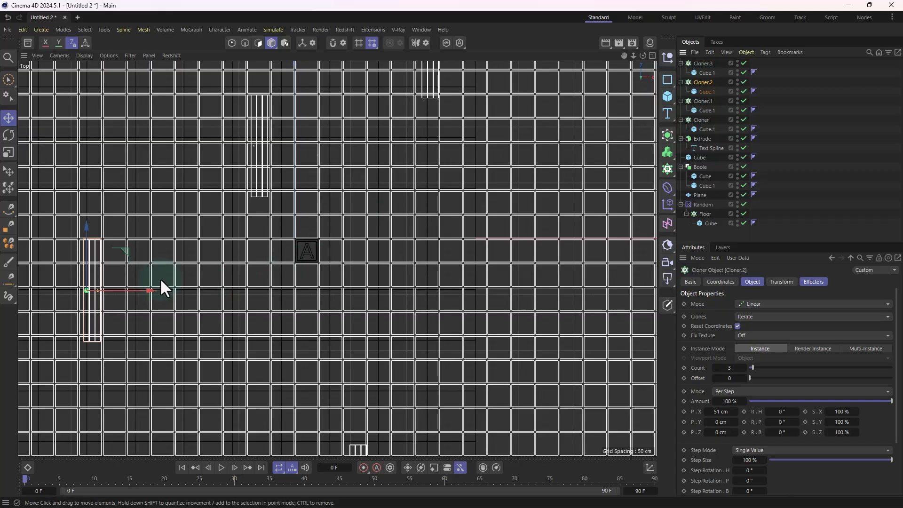
{"action": "scroll", "coordinate": [159, 278], "scroll_direction": "down", "scroll_amount": 3}
{"action": "mouse_move", "coordinate": [174, 288]}
{"action": "left_mouse_down"}
{"action": "mouse_move", "coordinate": [557, 289]}
{"action": "mouse_move", "coordinate": [529, 303]}
{"action": "left_mouse_up"}
Step: Return to the Perspective view and examine the arrangement of plank sets around the lettered box
{"action": "middle_click", "coordinate": [333, 225]}
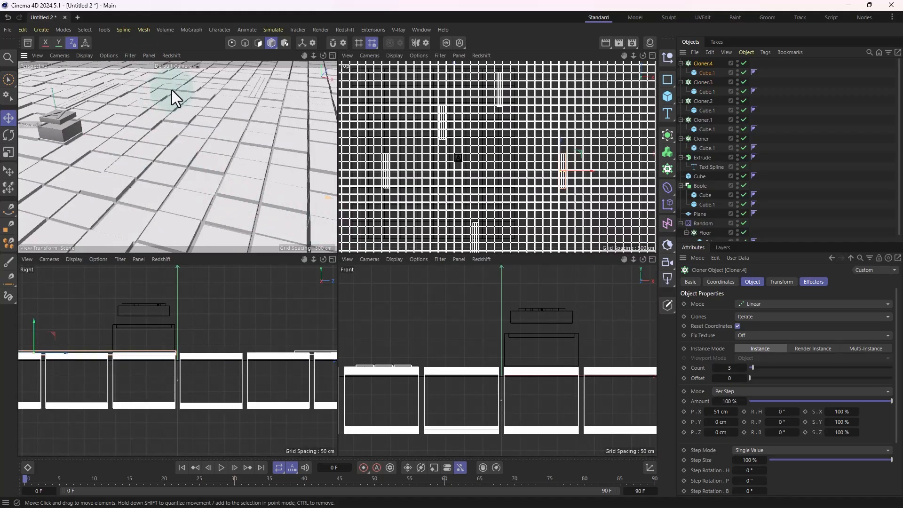
{"action": "middle_click", "coordinate": [150, 128]}
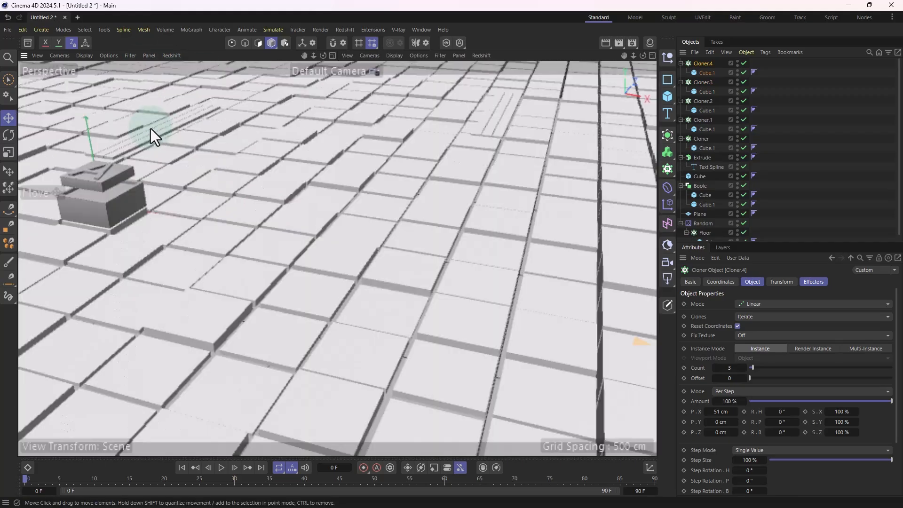
{"action": "scroll", "coordinate": [312, 198], "scroll_direction": "down", "scroll_amount": 5}
{"action": "left_click_drag", "start_coordinate": [312, 205], "coordinate": [342, 211], "text": "alt"}
{"action": "scroll", "coordinate": [262, 185], "scroll_direction": "up", "scroll_amount": 6}
{"action": "scroll", "coordinate": [261, 179], "scroll_direction": "down", "scroll_amount": 4}
{"action": "left_click_drag", "start_coordinate": [212, 272], "coordinate": [253, 257], "text": "alt"}
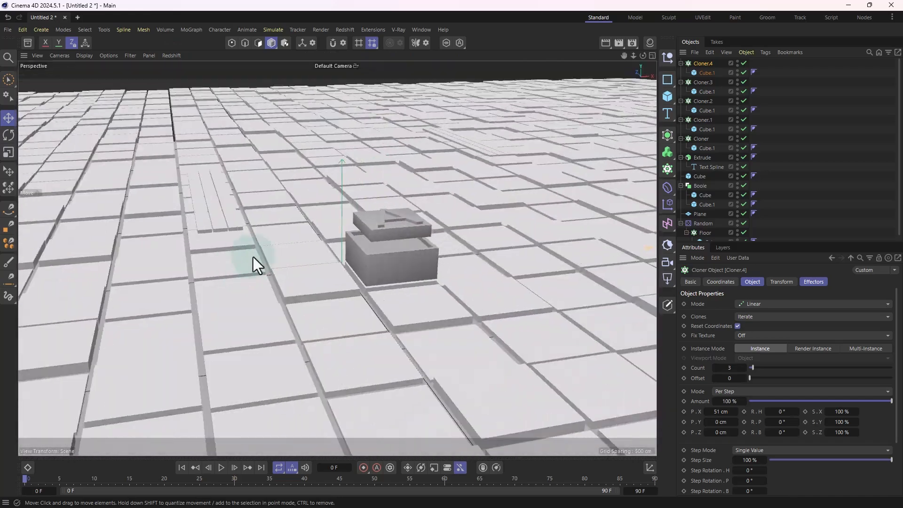
{"action": "scroll", "coordinate": [296, 243], "scroll_direction": "up", "scroll_amount": 4}
{"action": "left_click_drag", "start_coordinate": [336, 250], "coordinate": [388, 190], "text": "alt"}
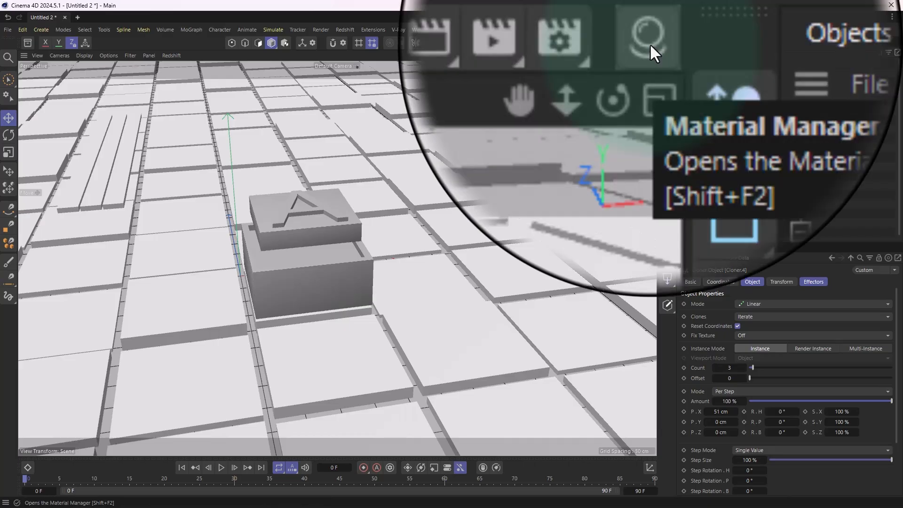
Step: Show the Material Manager, widen it, and create a Redshift Standard material
{"action": "left_click", "coordinate": [650, 43]}
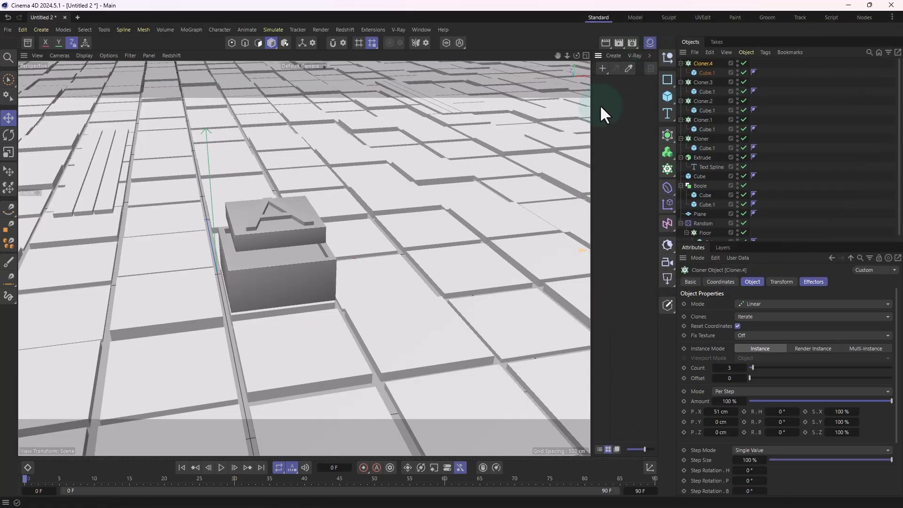
{"action": "left_click_drag", "start_coordinate": [590, 115], "coordinate": [528, 129]}
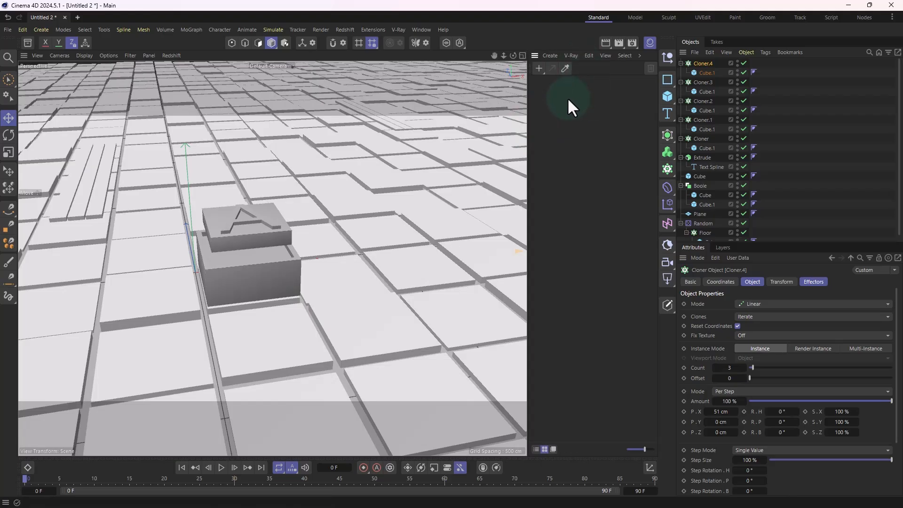
{"action": "left_click", "coordinate": [558, 58]}
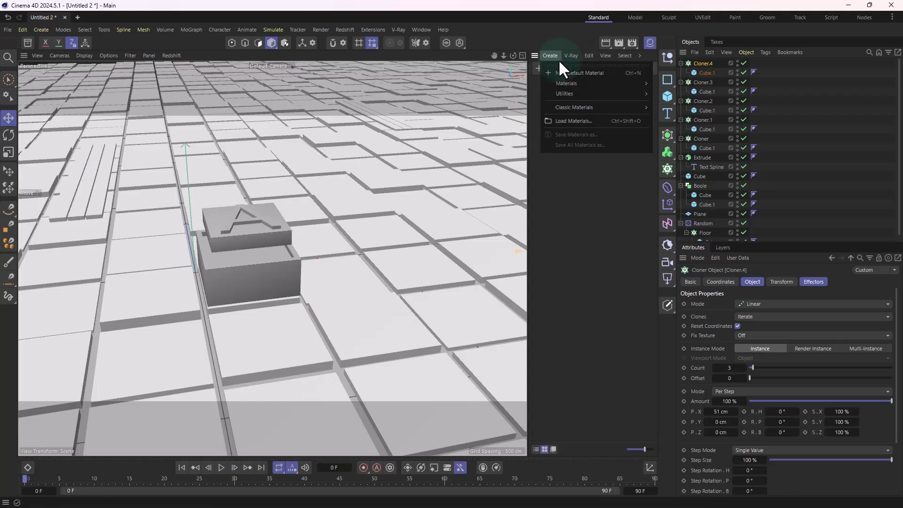
{"action": "mouse_move", "coordinate": [566, 83]}
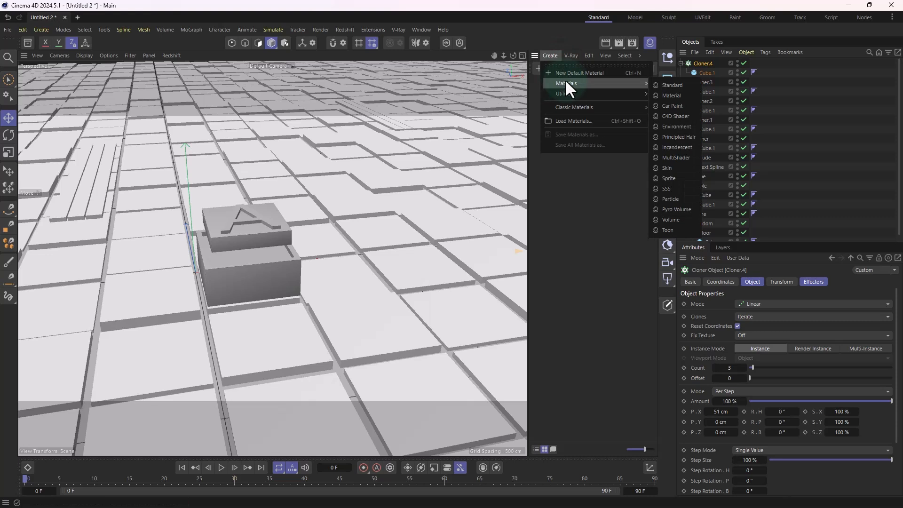
{"action": "left_click", "coordinate": [671, 86]}
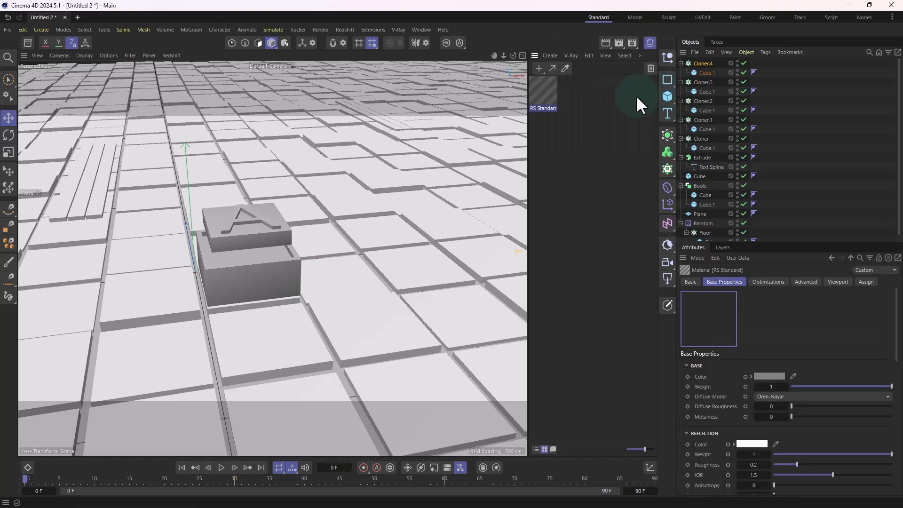
Step: Set the Redshift material's base color to a dark blue with hue 202°, saturation 100% and value 17%
{"action": "double_click", "coordinate": [547, 94]}
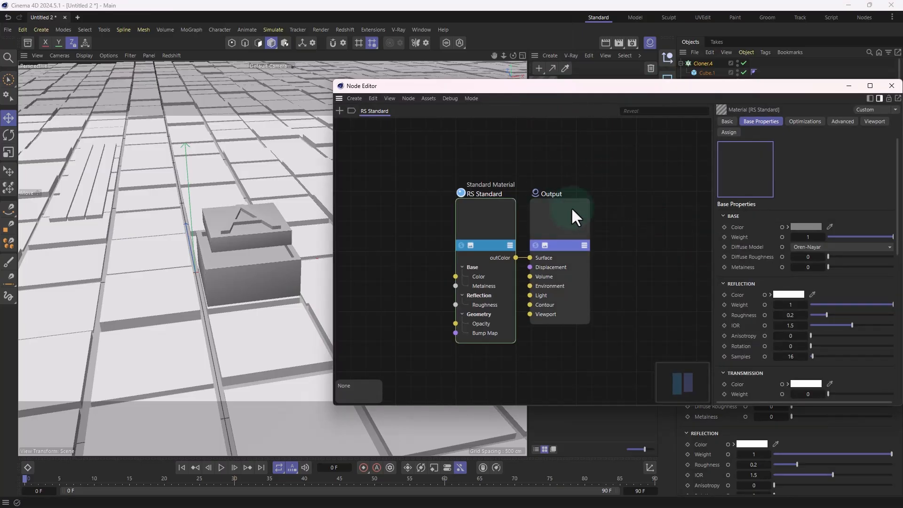
{"action": "left_click", "coordinate": [811, 228]}
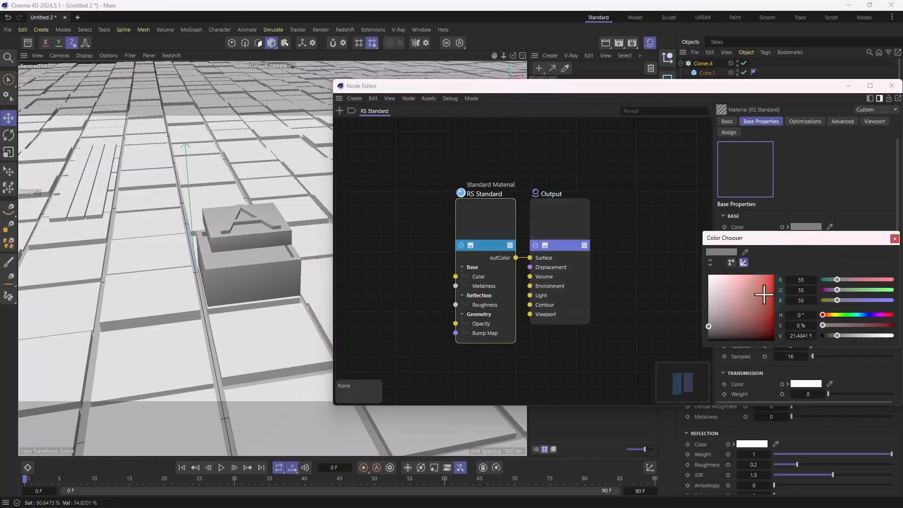
{"action": "left_click_drag", "start_coordinate": [766, 292], "coordinate": [780, 263]}
{"action": "left_click_drag", "start_coordinate": [849, 312], "coordinate": [834, 336]}
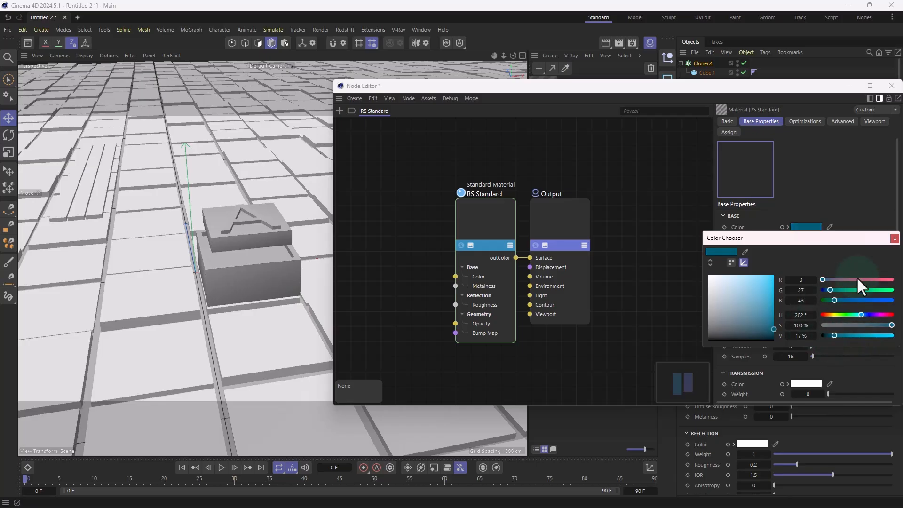
{"action": "left_click", "coordinate": [894, 238]}
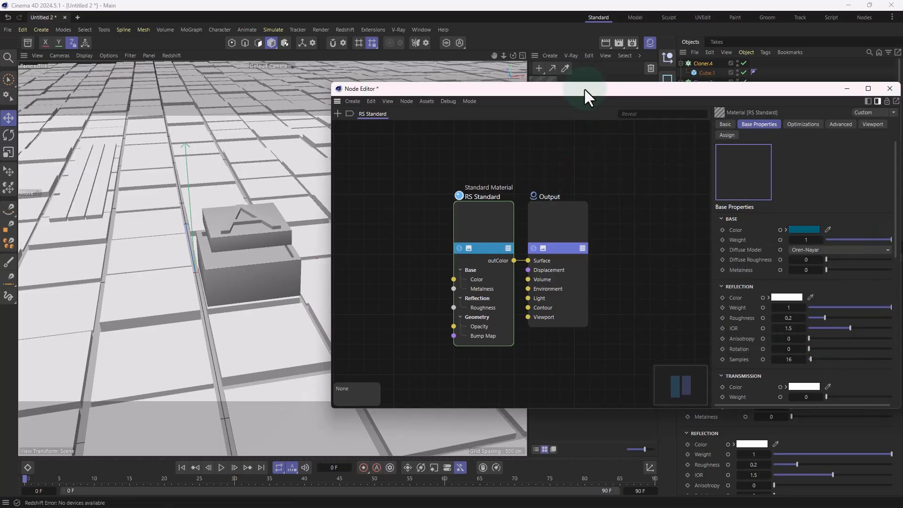
{"action": "left_click_drag", "start_coordinate": [585, 88], "coordinate": [483, 145]}
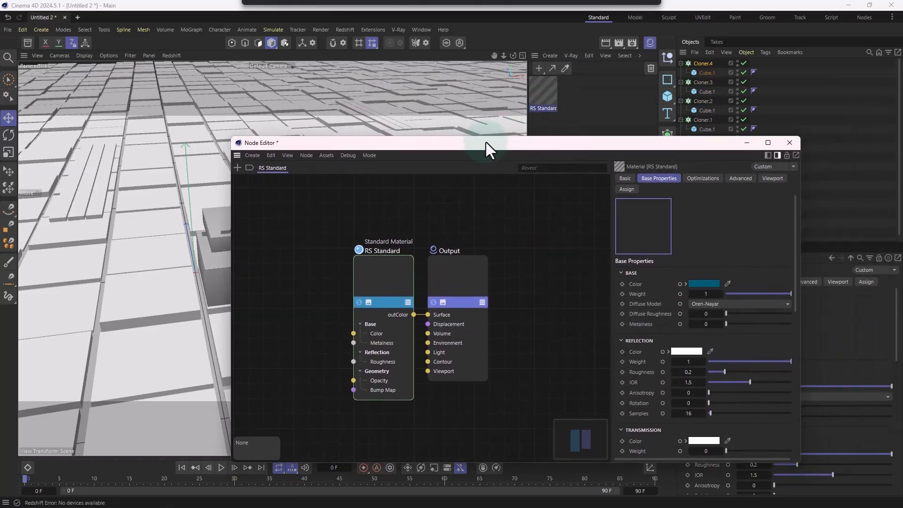
{"action": "left_click", "coordinate": [790, 145]}
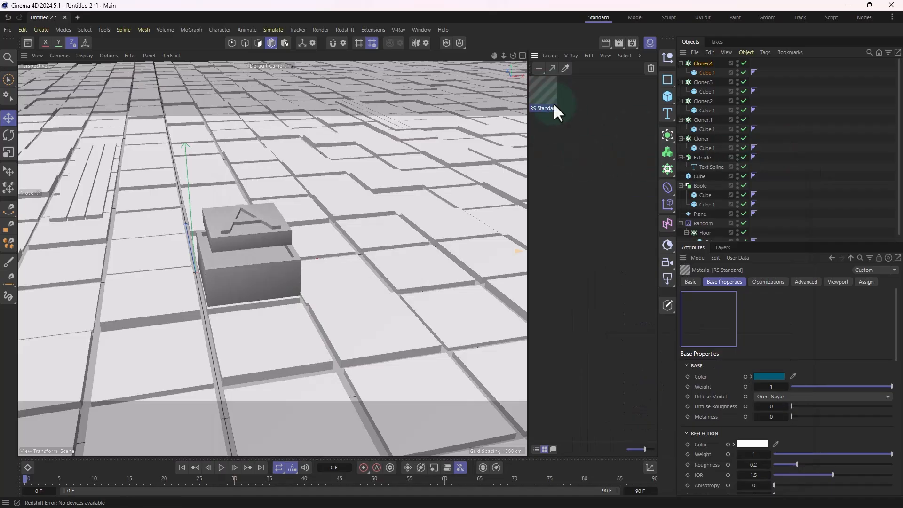
Step: Try the blue Redshift material on the floor tiles and delete the material
{"action": "left_click_drag", "start_coordinate": [553, 103], "coordinate": [317, 275]}
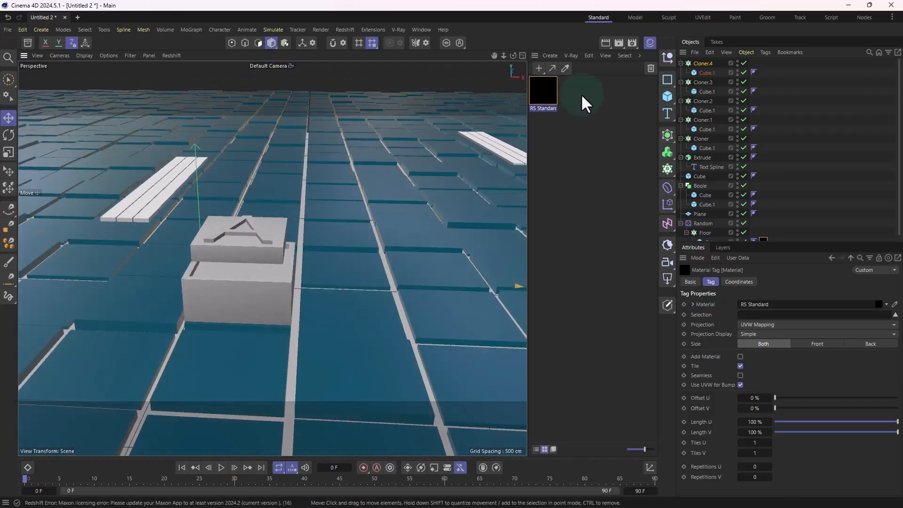
{"action": "key", "text": "Delete"}
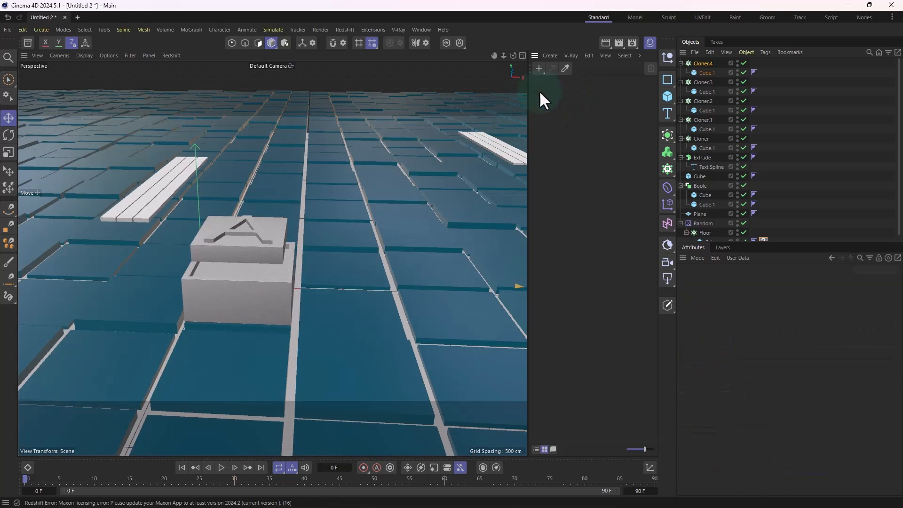
Step: Create a V-Ray Material and set its diffuse color to a muted blue with hue 212°, saturation 43% and value 39%
{"action": "left_click", "coordinate": [572, 55]}
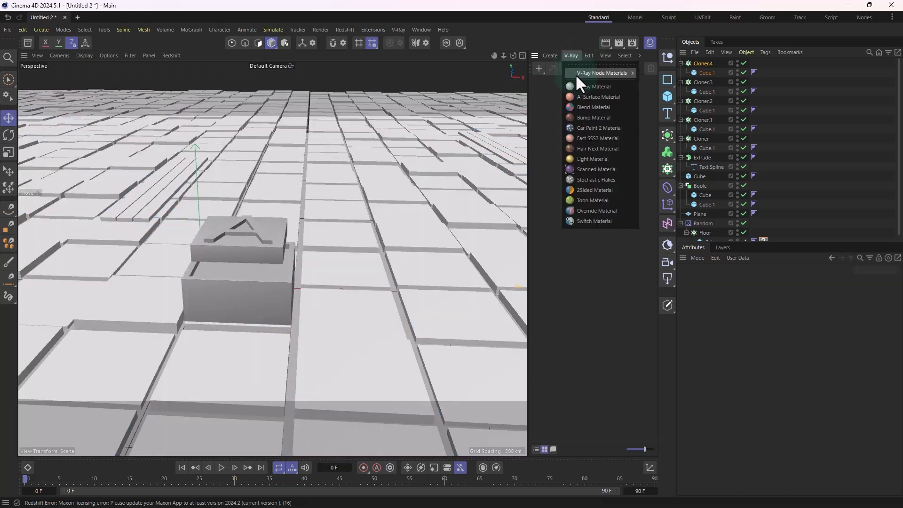
{"action": "left_click", "coordinate": [579, 87]}
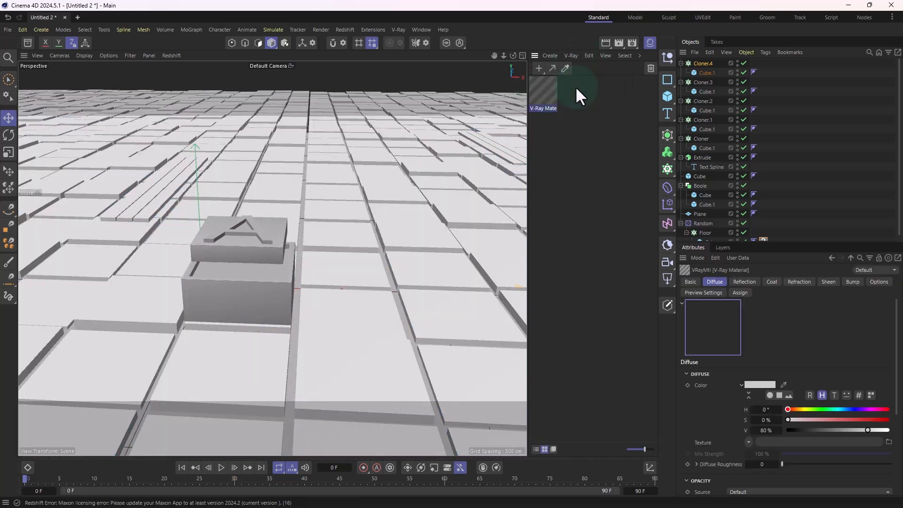
{"action": "double_click", "coordinate": [546, 92]}
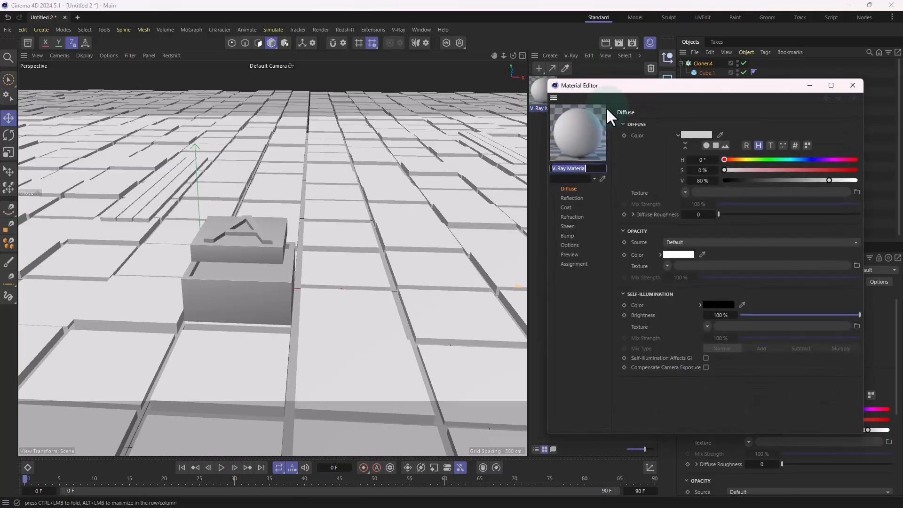
{"action": "left_click", "coordinate": [670, 136]}
{"action": "left_click", "coordinate": [728, 224]}
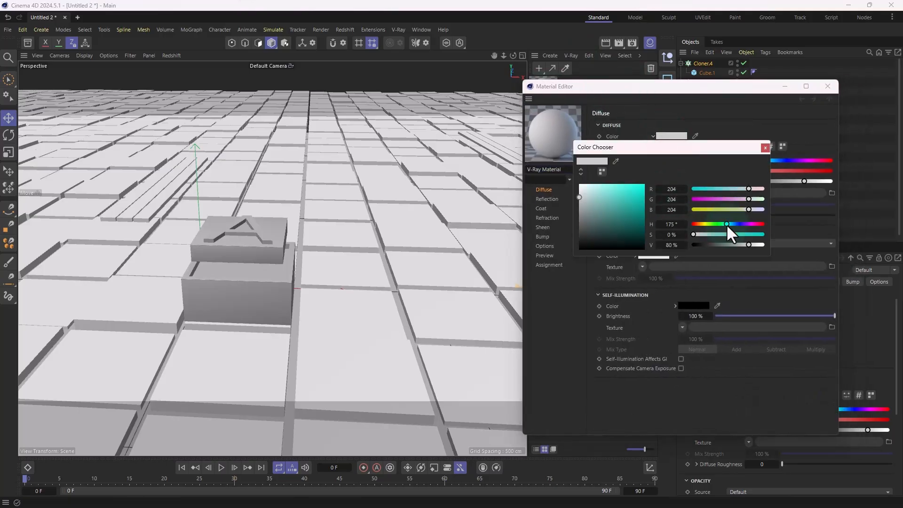
{"action": "left_click_drag", "start_coordinate": [705, 233], "coordinate": [720, 262]}
{"action": "left_click_drag", "start_coordinate": [730, 225], "coordinate": [720, 246]}
{"action": "left_click_drag", "start_coordinate": [731, 235], "coordinate": [722, 238]}
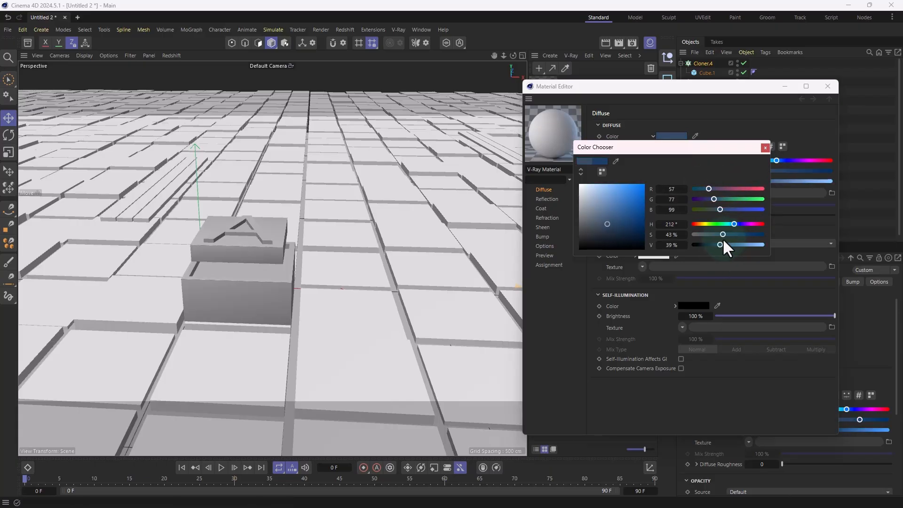
{"action": "left_click", "coordinate": [765, 148]}
{"action": "left_click", "coordinate": [825, 86]}
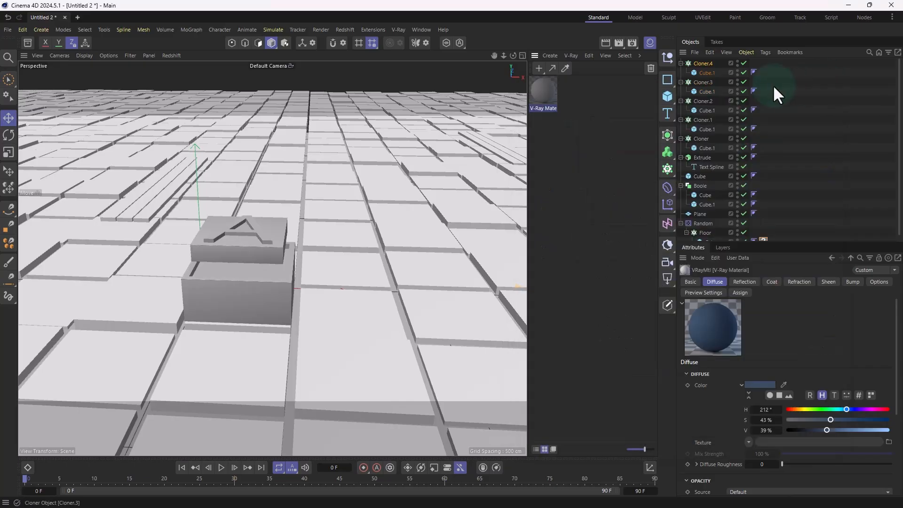
Step: Undo the blue V-Ray material's trial assignment to a plank set and apply it to the floor tiles instead
{"action": "left_click_drag", "start_coordinate": [492, 151], "coordinate": [508, 141]}
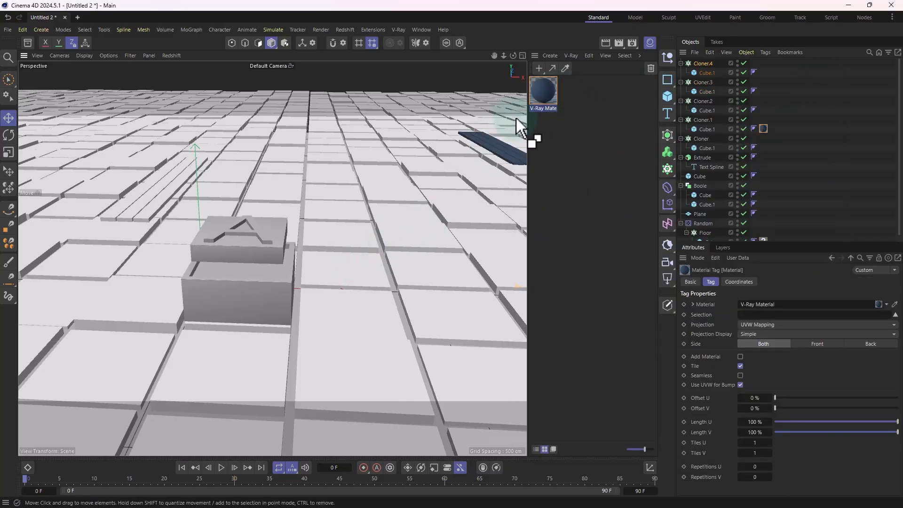
{"action": "key", "text": "ctrl+z"}
{"action": "left_click_drag", "start_coordinate": [534, 94], "coordinate": [190, 227]}
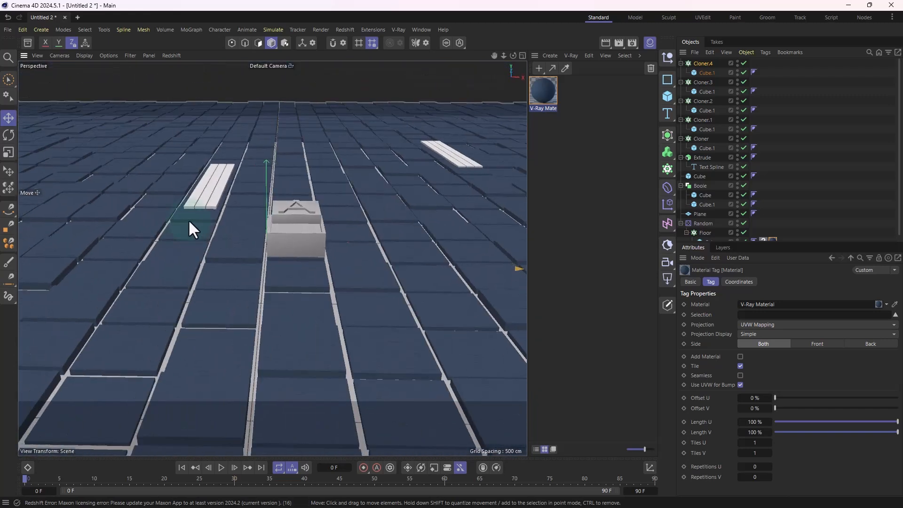
Step: Add a 200 cm cube and move it in front of the lettered box
{"action": "left_click_drag", "start_coordinate": [261, 242], "coordinate": [632, 109], "text": "alt"}
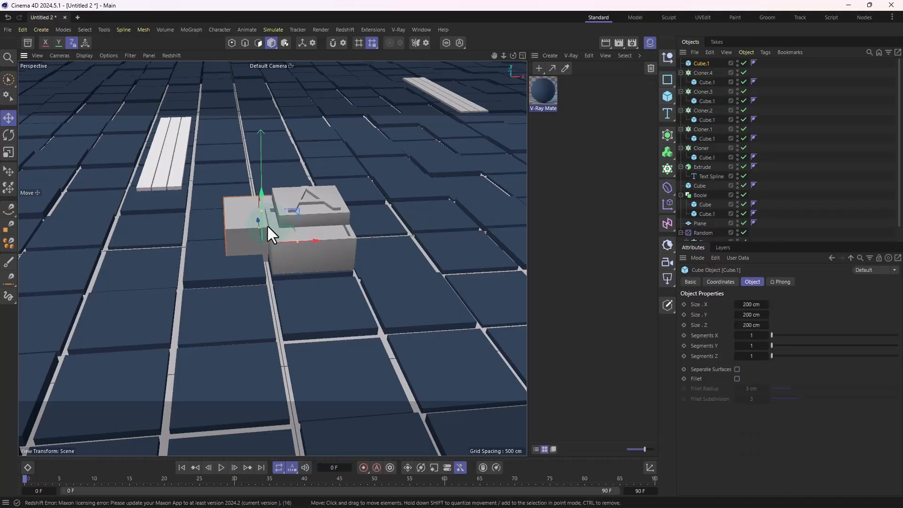
{"action": "left_click_drag", "start_coordinate": [261, 191], "coordinate": [402, 205]}
{"action": "left_click_drag", "start_coordinate": [300, 184], "coordinate": [320, 201], "text": "alt"}
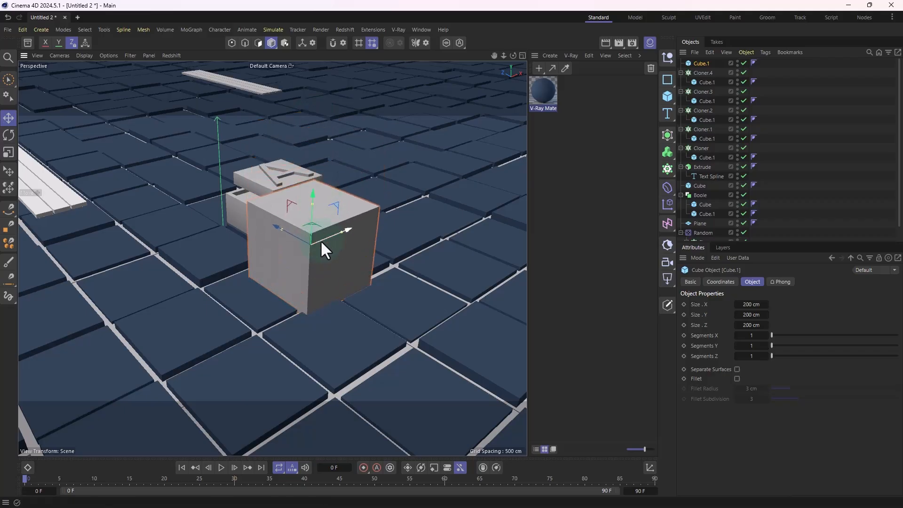
Step: Shrink the new cube into a thin bar, about 8.25 cm in Y and 6.07 cm in Z, and lower it
{"action": "left_click_drag", "start_coordinate": [282, 228], "coordinate": [304, 235]}
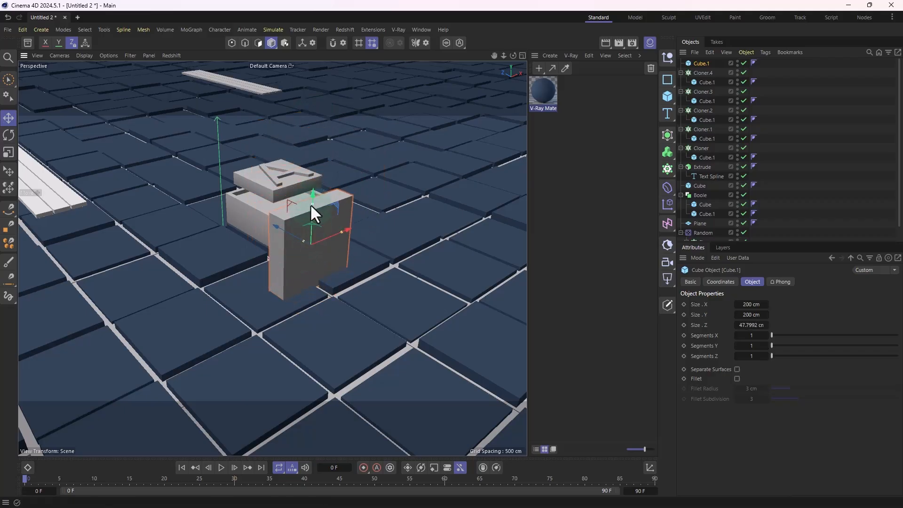
{"action": "left_click_drag", "start_coordinate": [311, 204], "coordinate": [309, 249]}
{"action": "scroll", "coordinate": [308, 238], "scroll_direction": "up", "scroll_amount": 5}
{"action": "left_click_drag", "start_coordinate": [318, 193], "coordinate": [475, 250]}
{"action": "scroll", "coordinate": [282, 291], "scroll_direction": "up", "scroll_amount": 3}
{"action": "scroll", "coordinate": [364, 254], "scroll_direction": "down", "scroll_amount": 3}
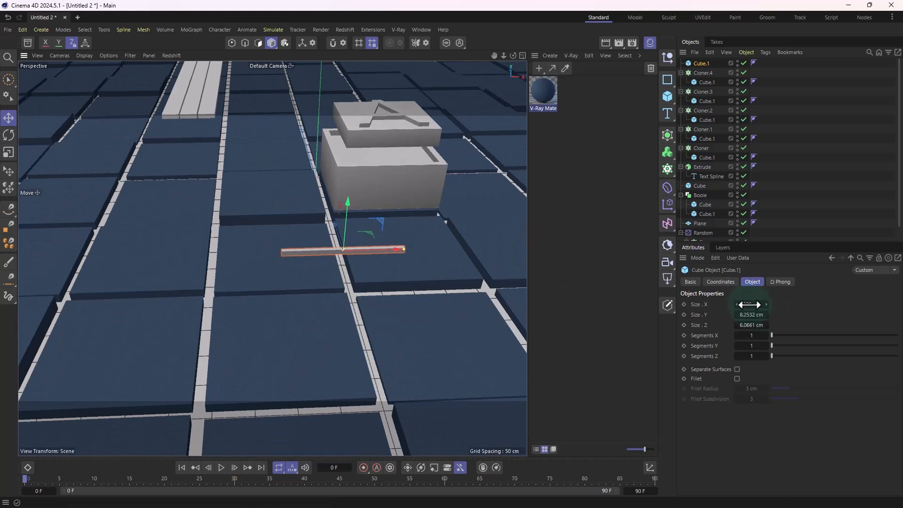
Step: Lengthen the thin bar to 6967 cm in X so it runs across the tiled floor
{"action": "left_click_drag", "start_coordinate": [750, 305], "coordinate": [781, 305]}
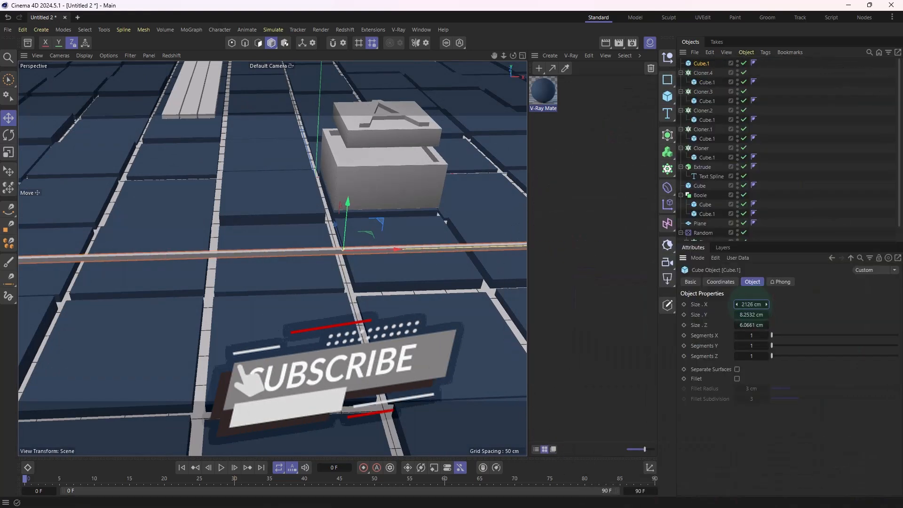
{"action": "scroll", "coordinate": [382, 273], "scroll_direction": "down", "scroll_amount": 5}
{"action": "scroll", "coordinate": [381, 279], "scroll_direction": "down", "scroll_amount": 5}
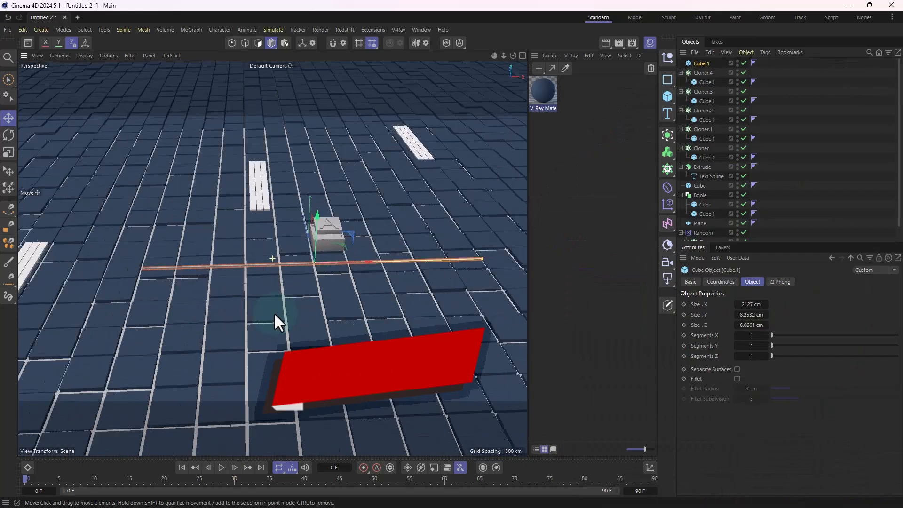
{"action": "left_click_drag", "start_coordinate": [291, 215], "coordinate": [289, 199]}
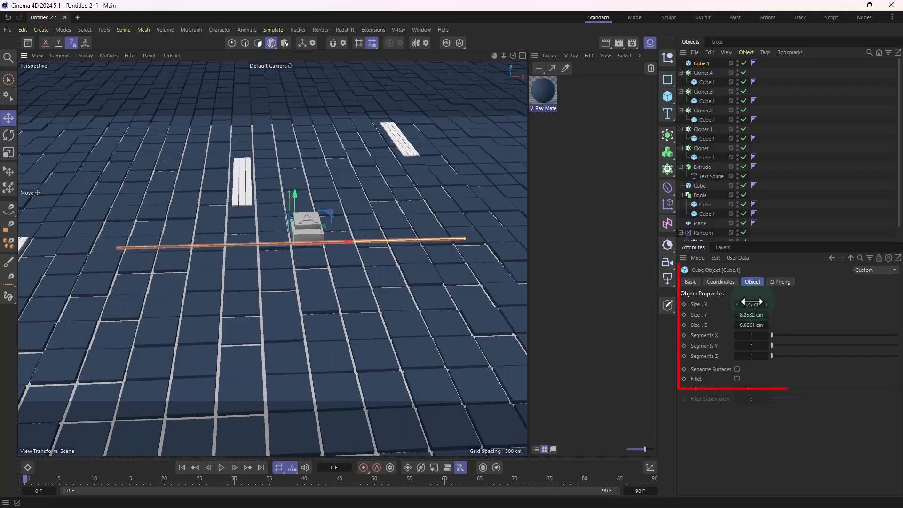
{"action": "left_click_drag", "start_coordinate": [748, 306], "coordinate": [790, 305]}
{"action": "left_click_drag", "start_coordinate": [188, 311], "coordinate": [220, 262], "text": "alt"}
{"action": "scroll", "coordinate": [220, 262], "scroll_direction": "up", "scroll_amount": 5}
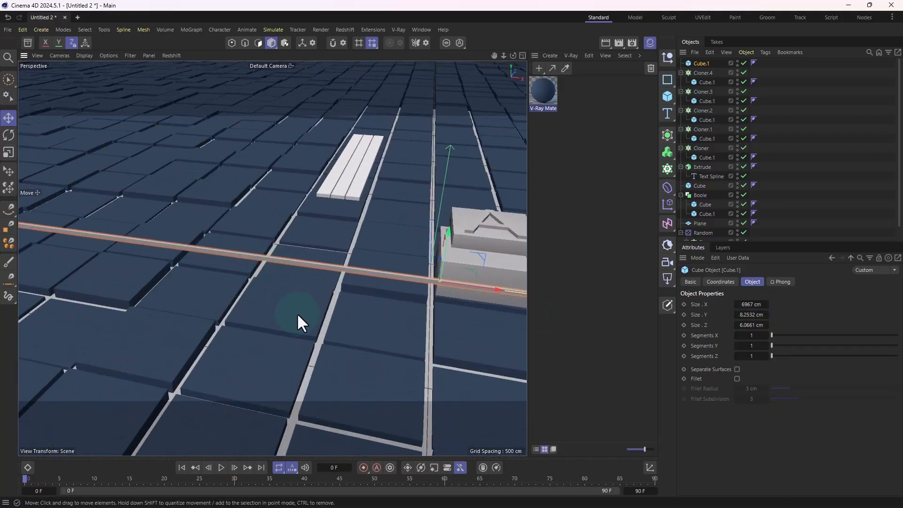
{"action": "middle_click_drag", "start_coordinate": [297, 312], "coordinate": [268, 236], "text": "alt"}
{"action": "scroll", "coordinate": [259, 236], "scroll_direction": "up", "scroll_amount": 2}
{"action": "right_click_drag", "start_coordinate": [260, 235], "coordinate": [295, 245], "text": "alt"}
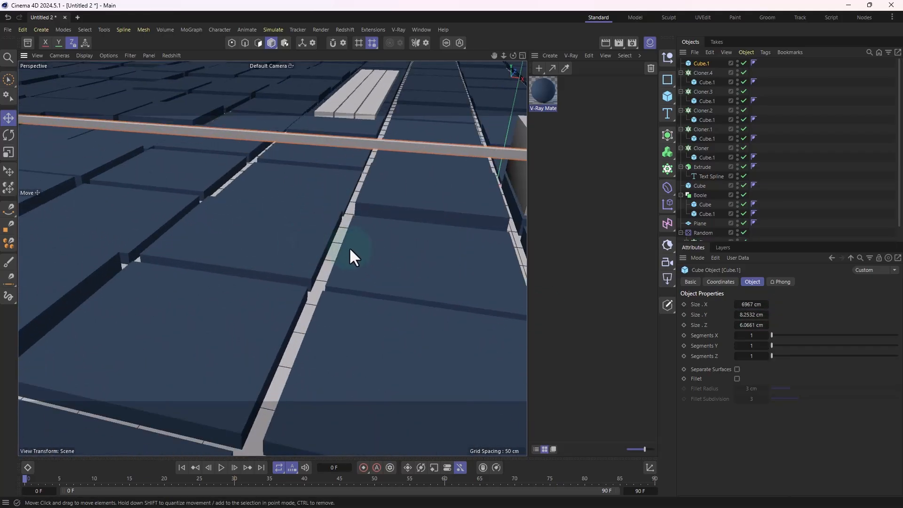
Step: Put the long thin bar in a new Cloner and set the Cloner's mode to Linear
{"action": "right_click_drag", "start_coordinate": [348, 247], "coordinate": [275, 270], "text": "alt"}
{"action": "left_click_drag", "start_coordinate": [275, 270], "coordinate": [355, 241], "text": "alt"}
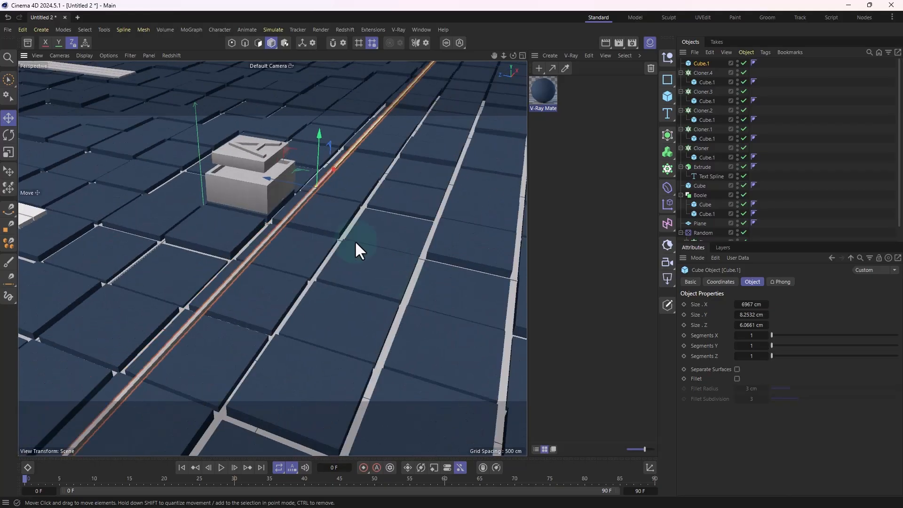
{"action": "scroll", "coordinate": [265, 248], "scroll_direction": "up", "scroll_amount": 3}
{"action": "left_click_drag", "start_coordinate": [266, 248], "coordinate": [296, 226], "text": "alt"}
{"action": "scroll", "coordinate": [295, 216], "scroll_direction": "up", "scroll_amount": 4}
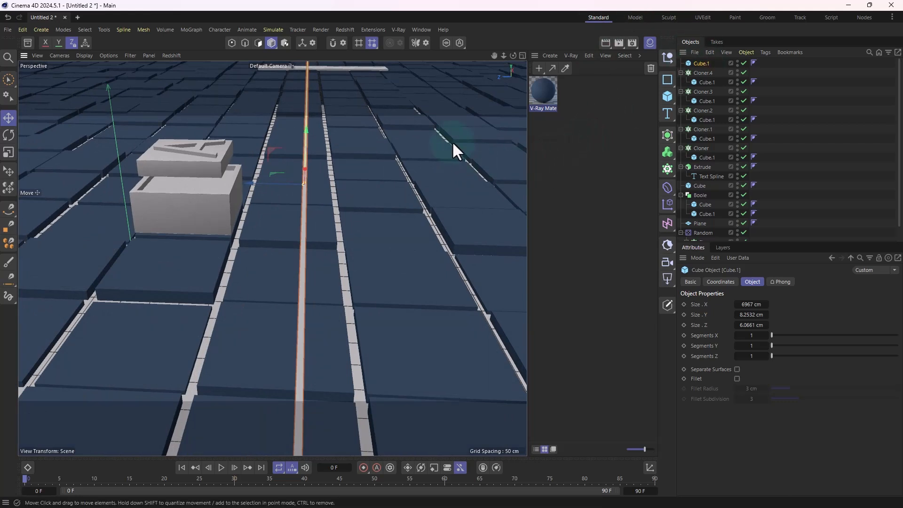
{"action": "left_click_drag", "start_coordinate": [453, 144], "coordinate": [359, 191], "text": "alt"}
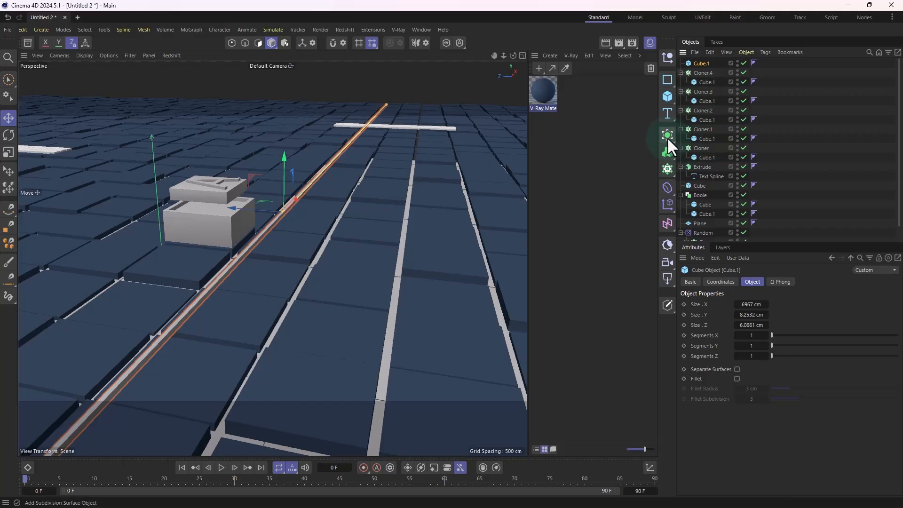
{"action": "left_click", "coordinate": [667, 168], "text": "alt"}
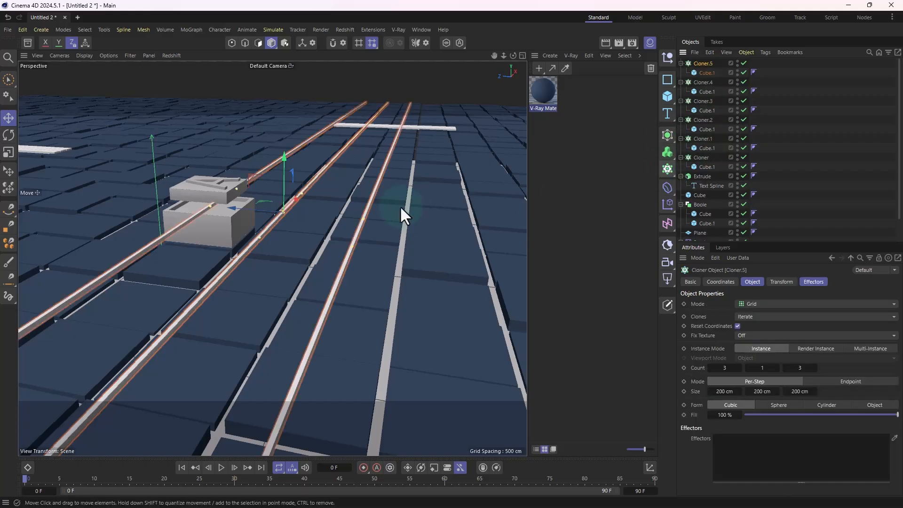
{"action": "left_click_drag", "start_coordinate": [400, 205], "coordinate": [370, 222], "text": "alt"}
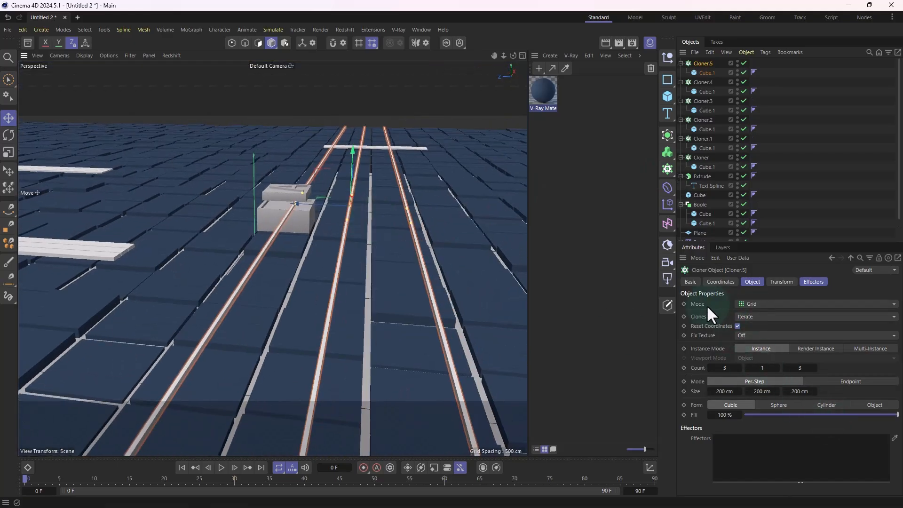
{"action": "left_click", "coordinate": [753, 303]}
{"action": "left_click", "coordinate": [757, 326]}
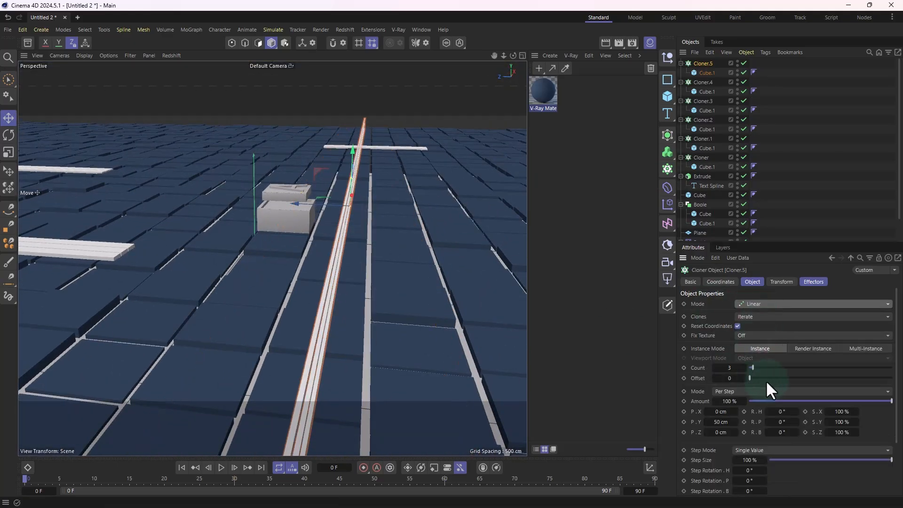
Step: Set the Cloner's per-step offset to 0 cm in Y and 63 cm in Z to lay the bars side by side
{"action": "mouse_move", "coordinate": [391, 308]}
{"action": "left_mouse_down", "text": "alt"}
{"action": "mouse_move", "coordinate": [423, 296]}
{"action": "mouse_move", "coordinate": [338, 301]}
{"action": "left_mouse_up", "text": "alt"}
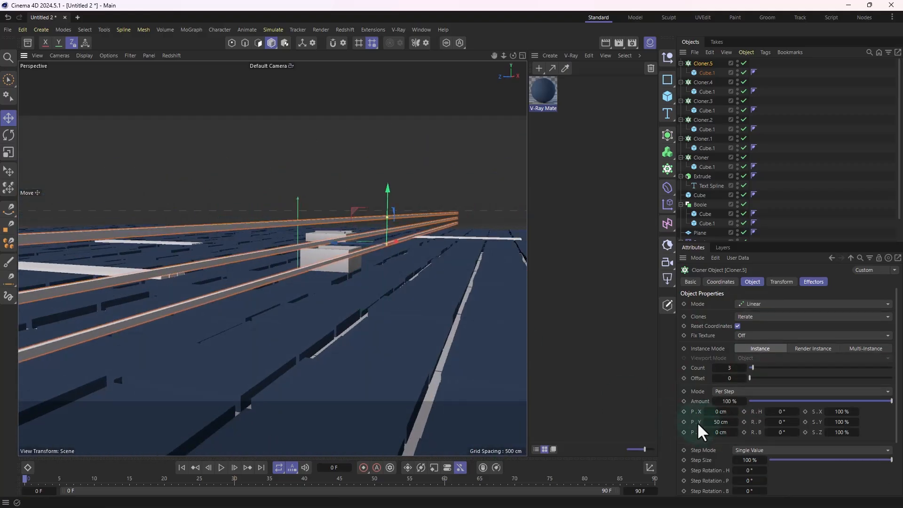
{"action": "left_click", "coordinate": [726, 422]}
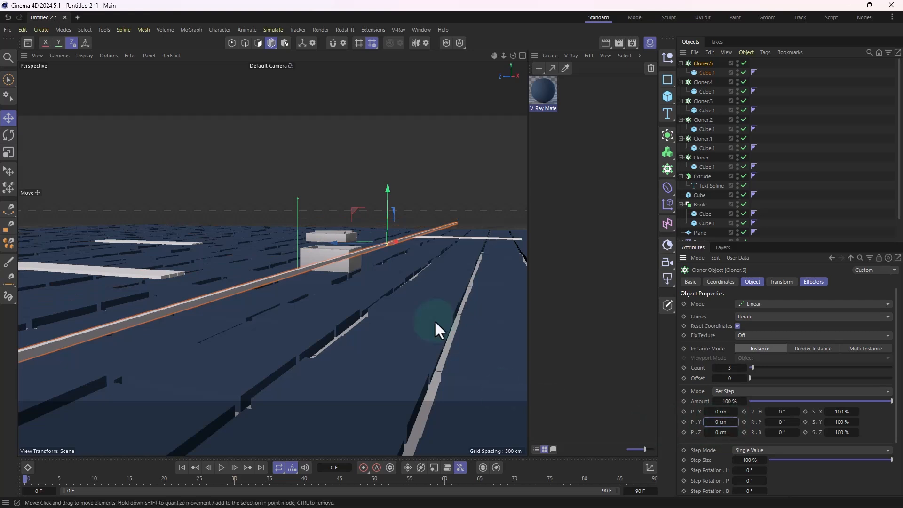
{"action": "left_click_drag", "start_coordinate": [433, 319], "coordinate": [465, 339], "text": "alt"}
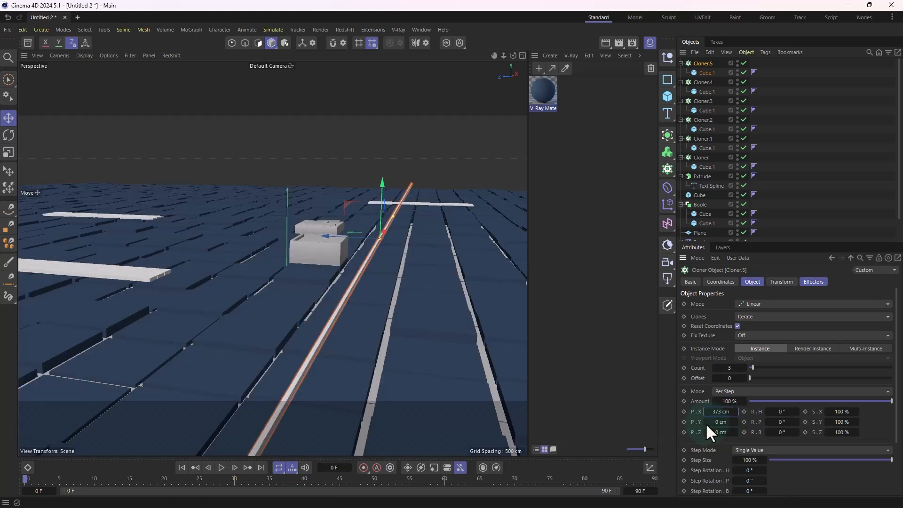
{"action": "key", "text": "ctrl+z"}
{"action": "left_click_drag", "start_coordinate": [724, 433], "coordinate": [755, 432]}
{"action": "left_click_drag", "start_coordinate": [403, 358], "coordinate": [421, 367], "text": "alt"}
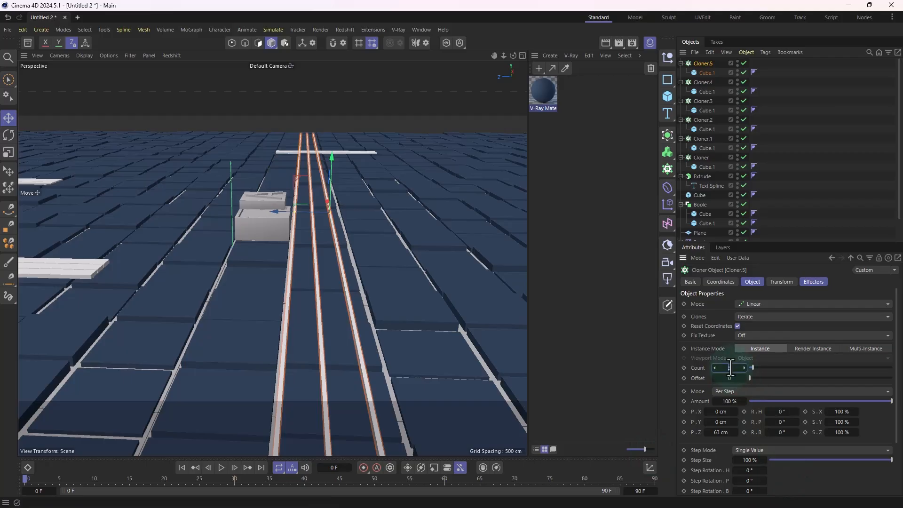
Step: Set the bar Cloner's count to 2 and its per-step Z offset to 145 cm
{"action": "type", "text": "2"}
{"action": "key", "text": "Return"}
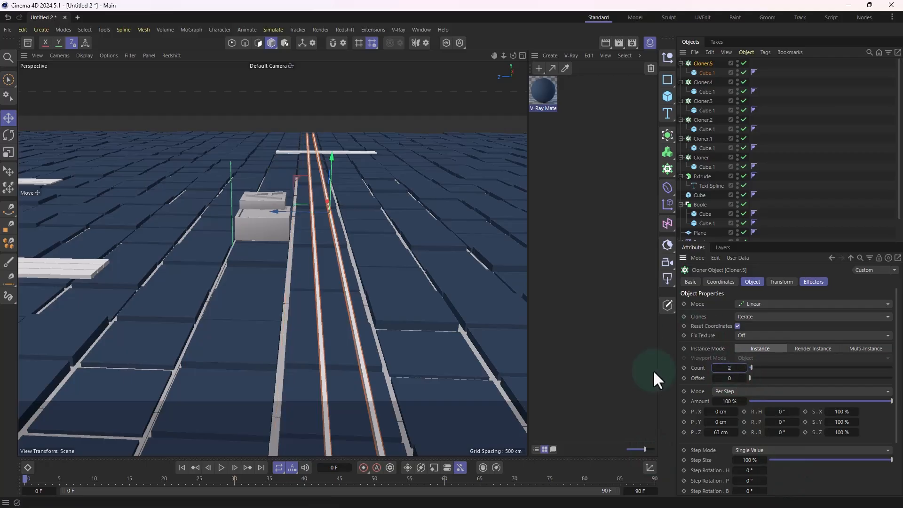
{"action": "left_click_drag", "start_coordinate": [722, 432], "coordinate": [759, 432]}
{"action": "middle_click_drag", "start_coordinate": [345, 264], "coordinate": [336, 193], "text": "alt"}
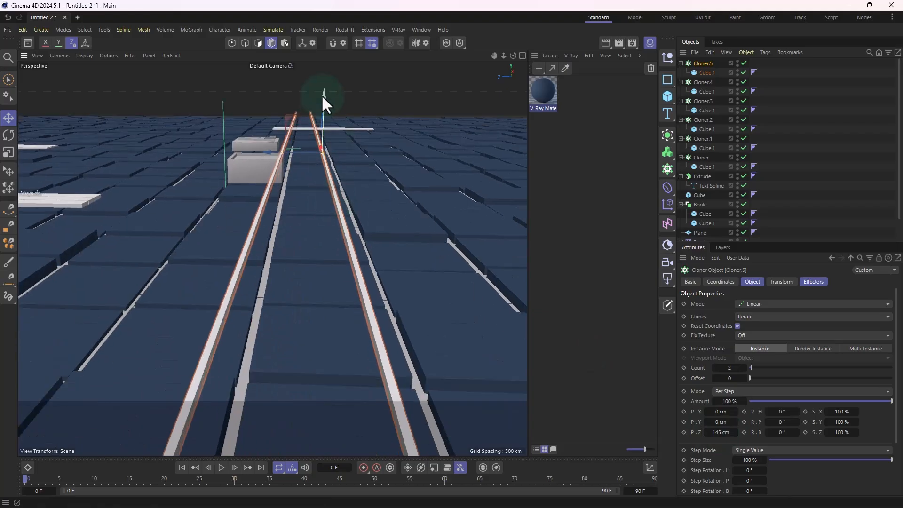
Step: Lower the pair of cloned bars to the tile surface and shift it slightly along Z
{"action": "left_click_drag", "start_coordinate": [323, 97], "coordinate": [323, 131]}
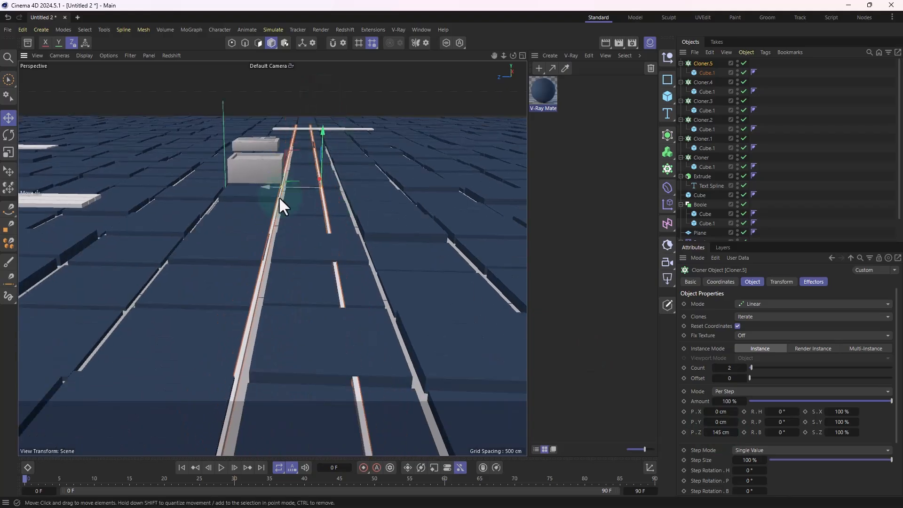
{"action": "left_click_drag", "start_coordinate": [268, 188], "coordinate": [279, 190]}
{"action": "mouse_move", "coordinate": [281, 271]}
{"action": "left_mouse_down", "text": "alt"}
{"action": "mouse_move", "coordinate": [274, 286]}
{"action": "mouse_move", "coordinate": [278, 276]}
{"action": "left_mouse_up", "text": "alt"}
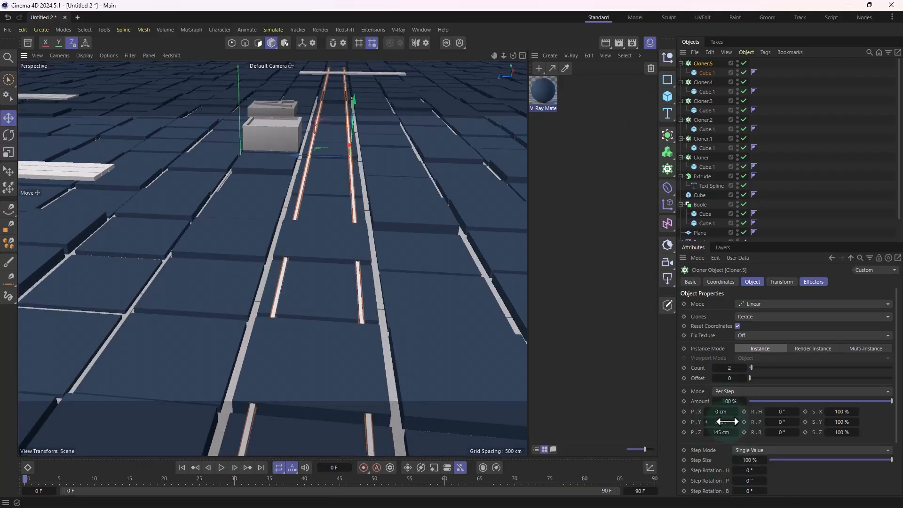
Step: Set the bars' per-step Z offset to 216.3848 cm and shift the pair along Z so both bars follow the tile gaps
{"action": "left_click_drag", "start_coordinate": [727, 431], "coordinate": [726, 431]}
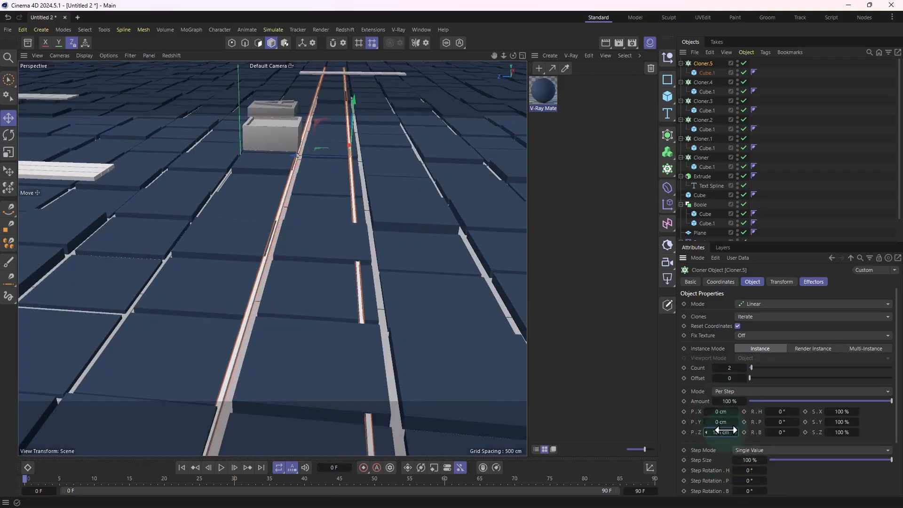
{"action": "left_click_drag", "start_coordinate": [295, 157], "coordinate": [308, 165]}
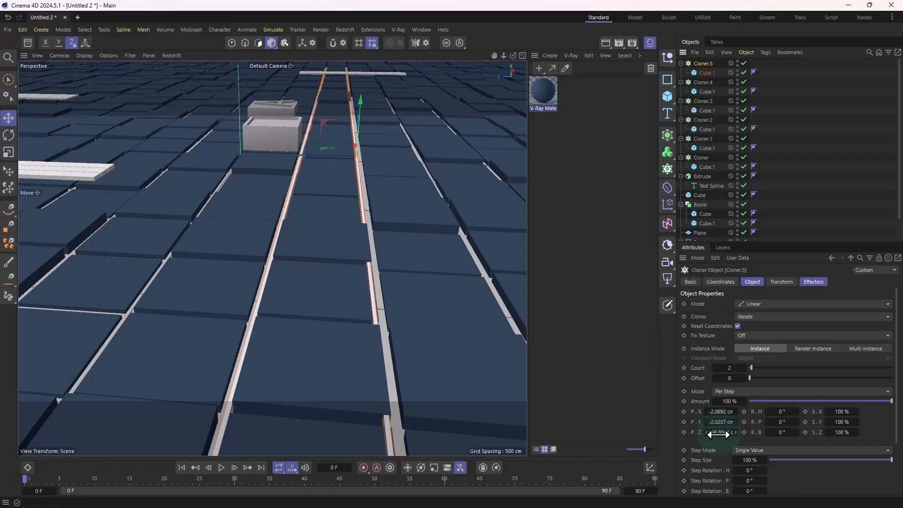
{"action": "left_click_drag", "start_coordinate": [721, 432], "coordinate": [739, 432]}
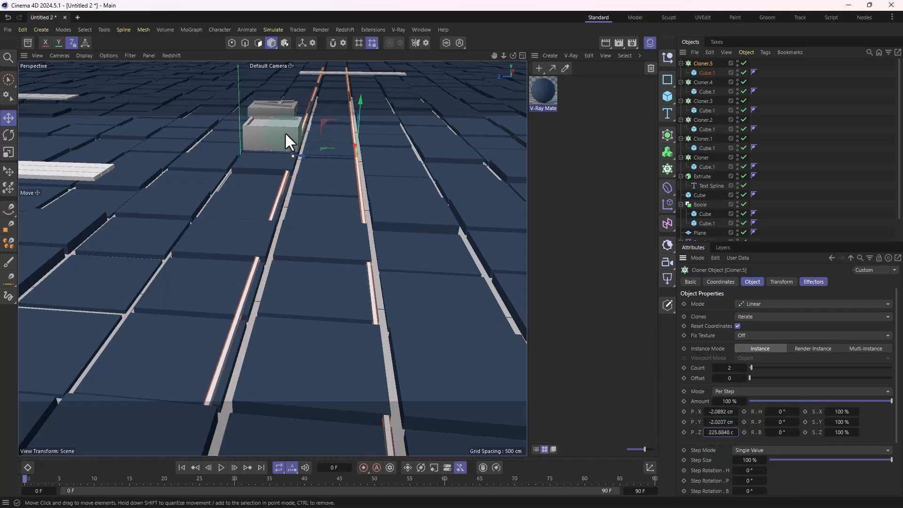
{"action": "left_click_drag", "start_coordinate": [303, 157], "coordinate": [308, 162]}
{"action": "left_click_drag", "start_coordinate": [716, 433], "coordinate": [707, 433]}
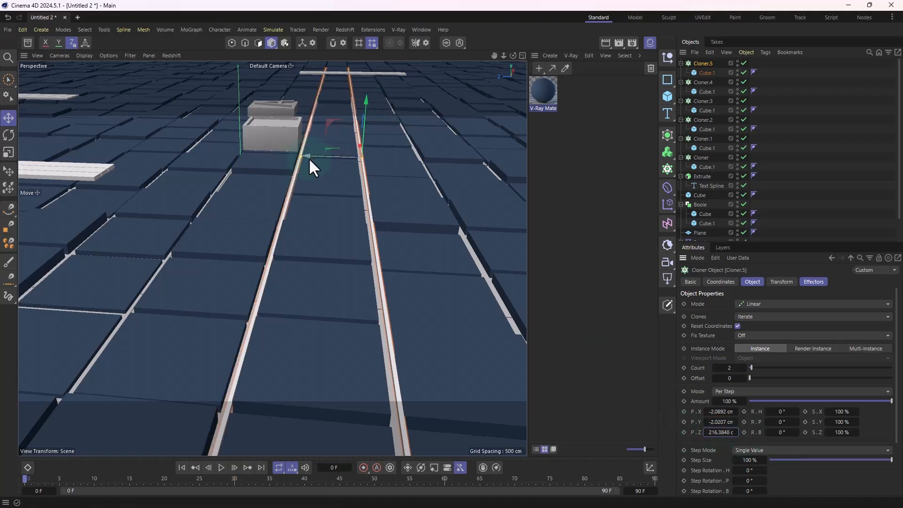
{"action": "left_click_drag", "start_coordinate": [311, 157], "coordinate": [308, 159]}
Step: Duplicate the blue V-Ray material
{"action": "left_click_drag", "start_coordinate": [284, 201], "coordinate": [222, 210], "text": "alt"}
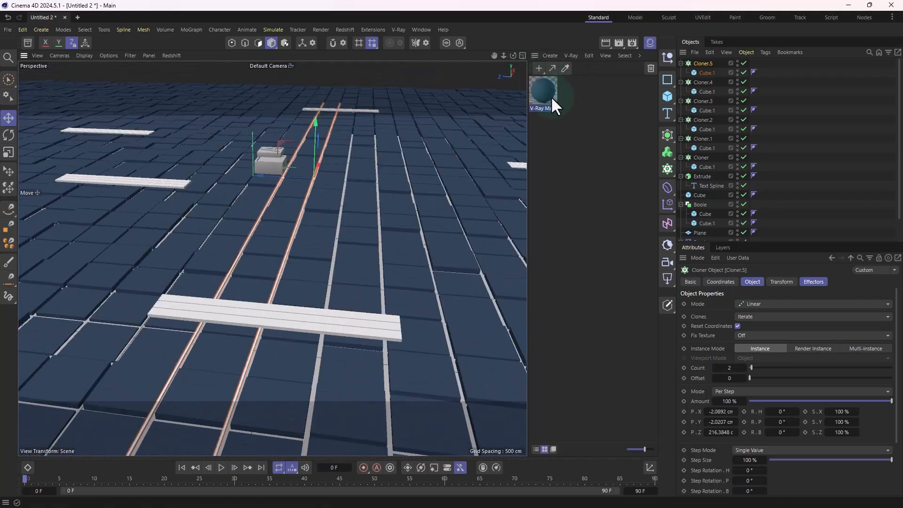
{"action": "mouse_move", "coordinate": [549, 95]}
{"action": "left_mouse_down"}
{"action": "mouse_move", "coordinate": [530, 96]}
{"action": "mouse_move", "coordinate": [546, 95]}
{"action": "left_mouse_up"}
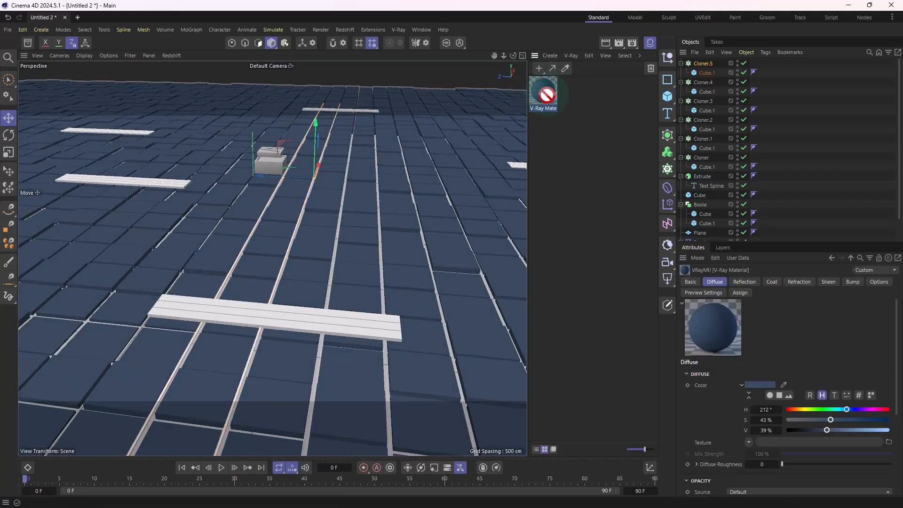
{"action": "left_click", "coordinate": [589, 100]}
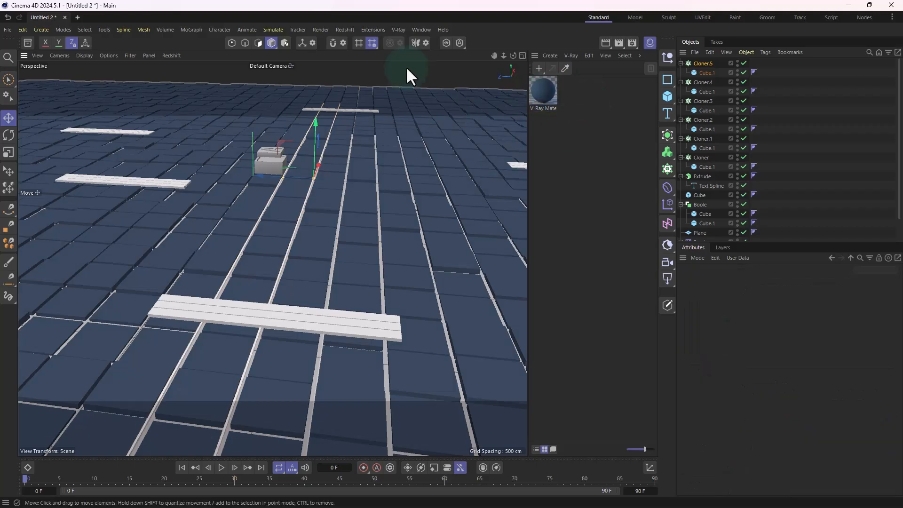
{"action": "left_click", "coordinate": [405, 66]}
{"action": "left_click", "coordinate": [546, 90]}
{"action": "left_click_drag", "start_coordinate": [545, 91], "coordinate": [576, 102], "text": "ctrl"}
{"action": "key", "text": "ctrl+z"}
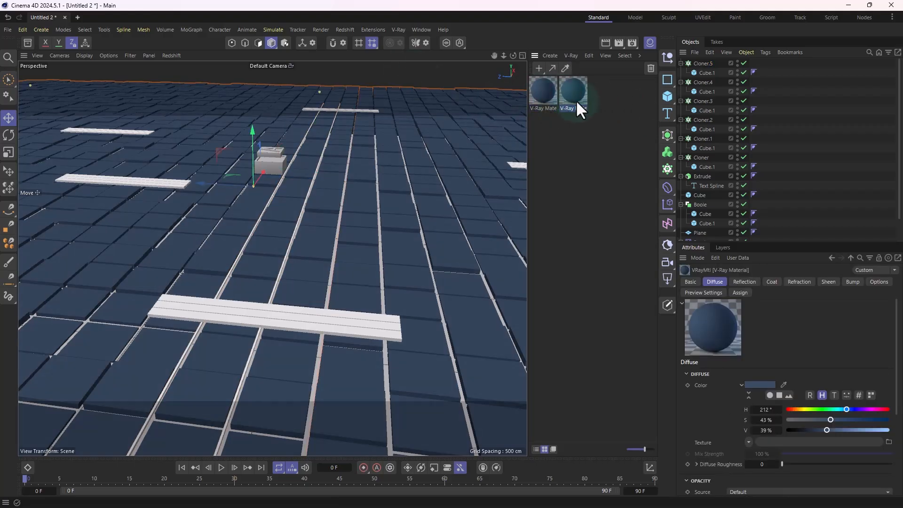
Step: Rename the first V-Ray material Red and set its diffuse color to hue 5°, saturation 99% and value 79%
{"action": "double_click", "coordinate": [540, 108]}
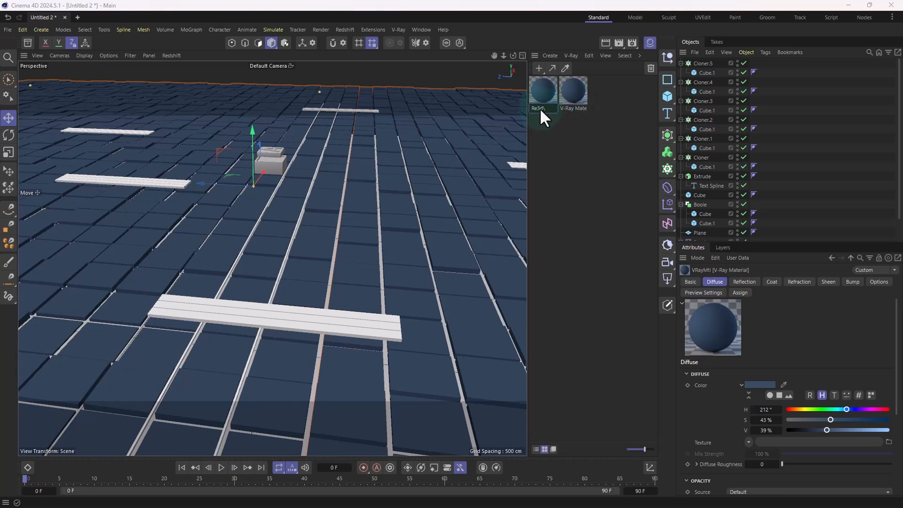
{"action": "type", "text": "Red"}
{"action": "key", "text": "Return"}
{"action": "double_click", "coordinate": [538, 91]}
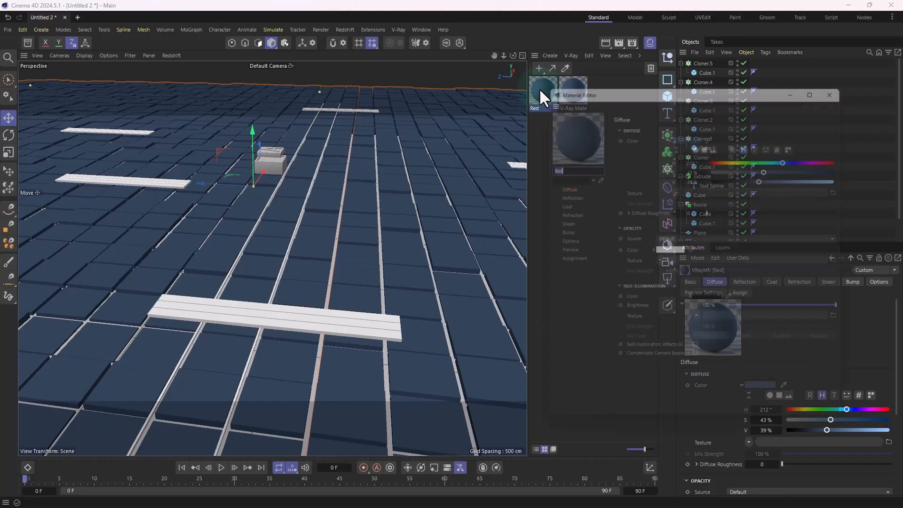
{"action": "left_click", "coordinate": [718, 155]}
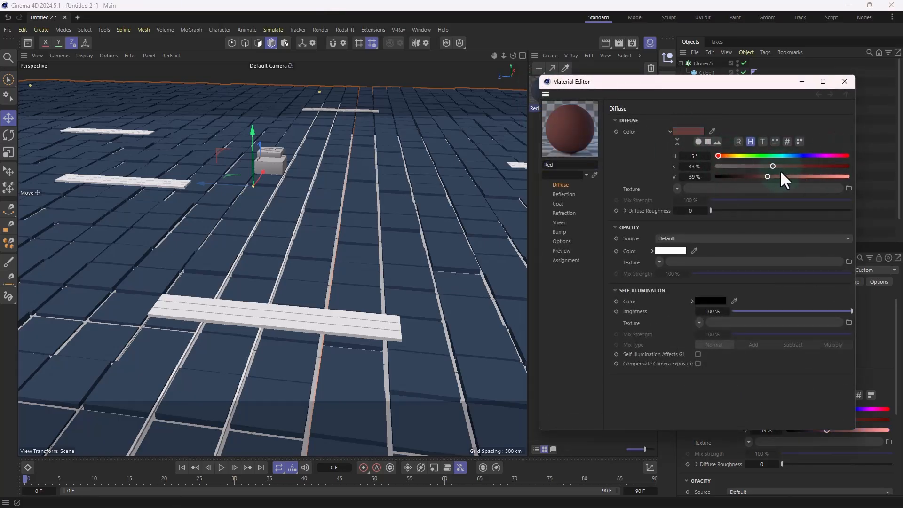
{"action": "left_click_drag", "start_coordinate": [780, 175], "coordinate": [821, 178]}
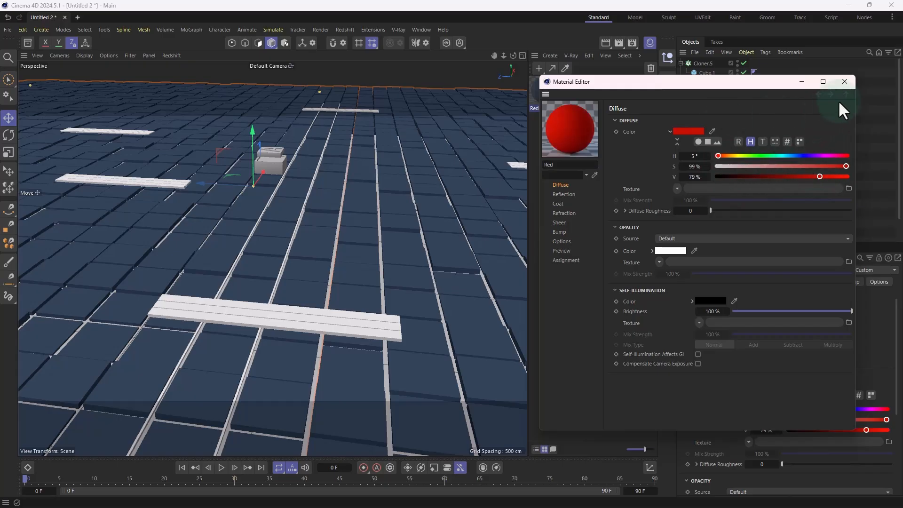
{"action": "left_click", "coordinate": [844, 81]}
Step: Replace the red material on the Floor cloner's cube with the blue V-Ray material
{"action": "scroll", "coordinate": [733, 141], "scroll_direction": "down", "scroll_amount": 2}
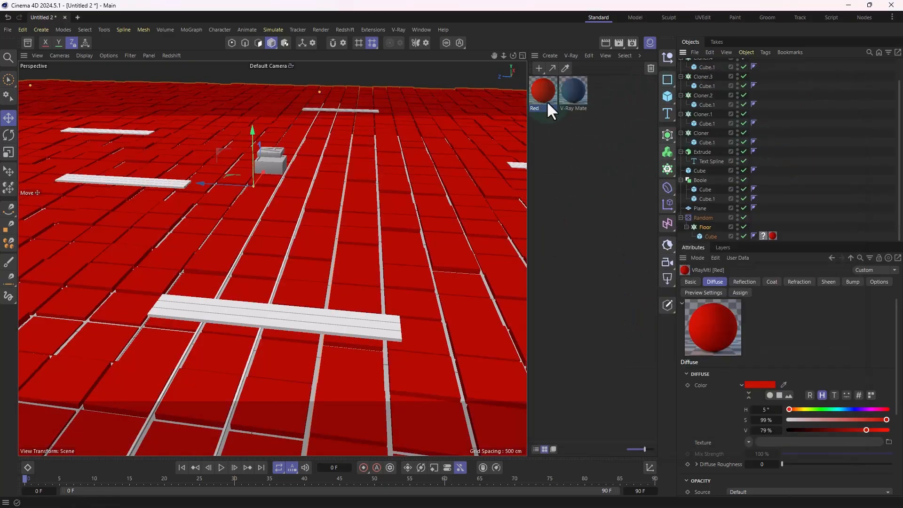
{"action": "left_click", "coordinate": [588, 135]}
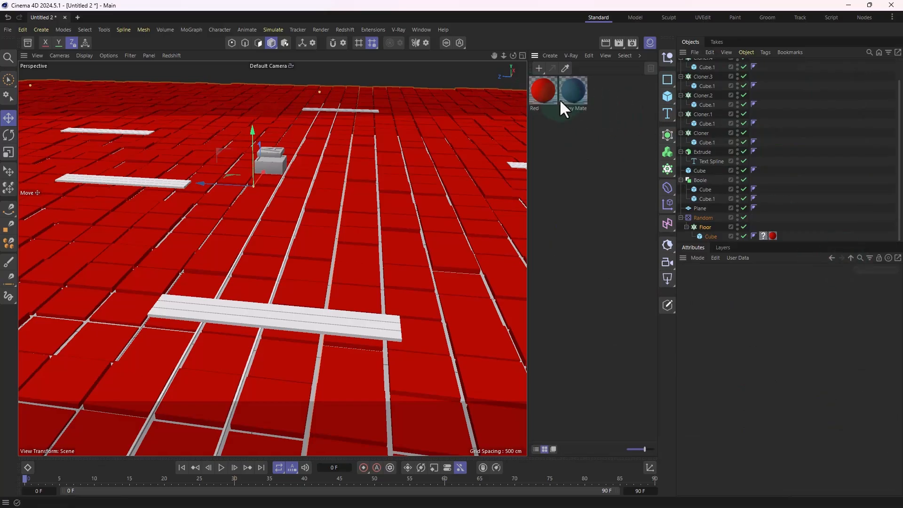
{"action": "left_click", "coordinate": [574, 97]}
{"action": "left_click_drag", "start_coordinate": [708, 181], "coordinate": [772, 235]}
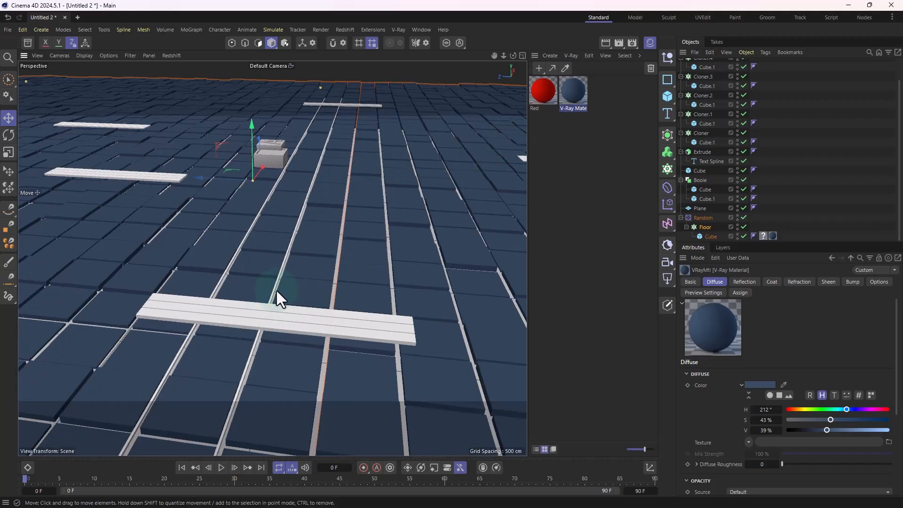
Step: Rename the thin bars' Cloner as Line
{"action": "scroll", "coordinate": [286, 272], "scroll_direction": "up", "scroll_amount": 6}
{"action": "scroll", "coordinate": [713, 101], "scroll_direction": "up", "scroll_amount": 2}
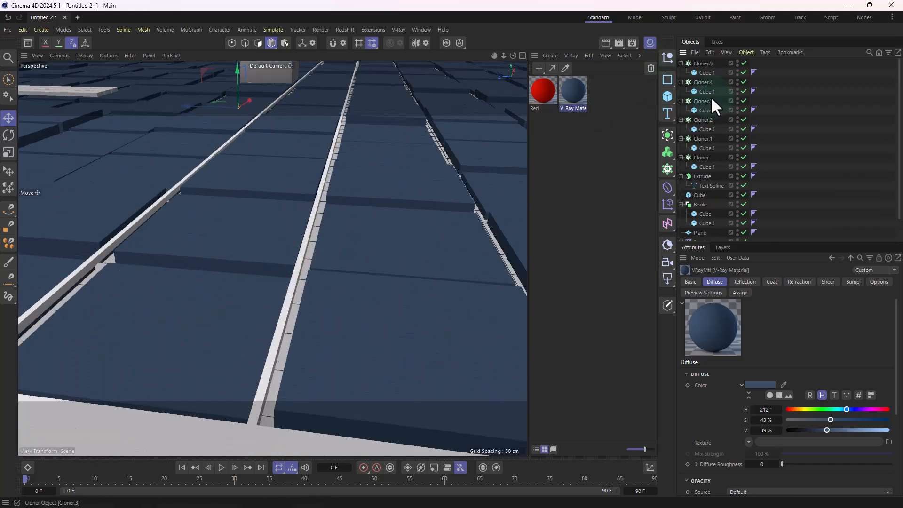
{"action": "double_click", "coordinate": [700, 64]}
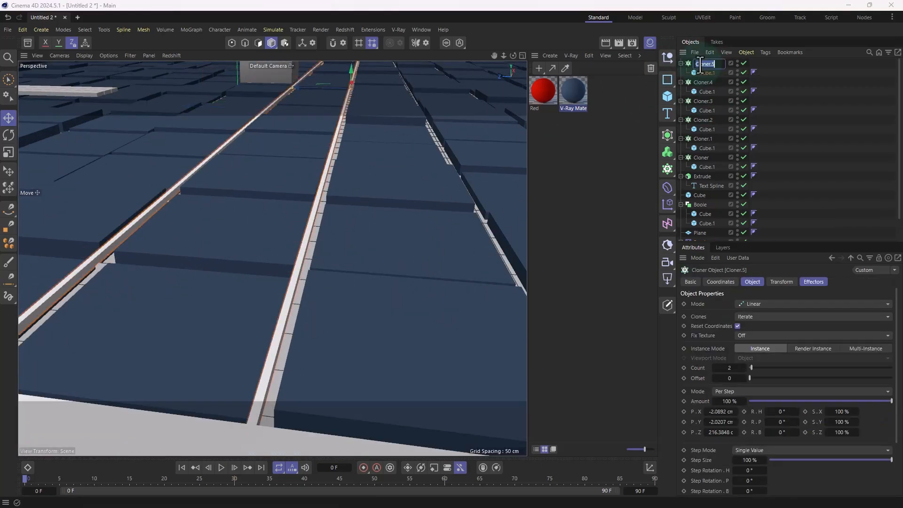
{"action": "type", "text": "Liune"}
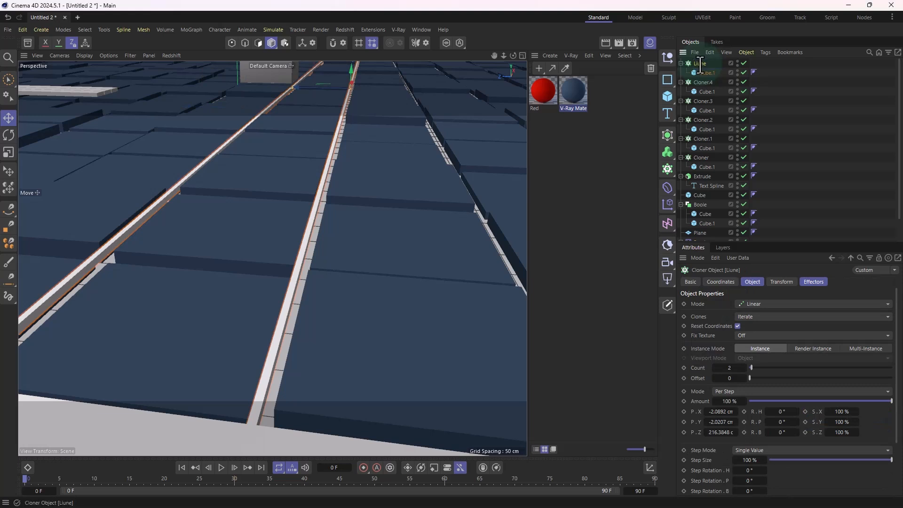
{"action": "key", "text": "Return"}
{"action": "double_click", "coordinate": [700, 63]}
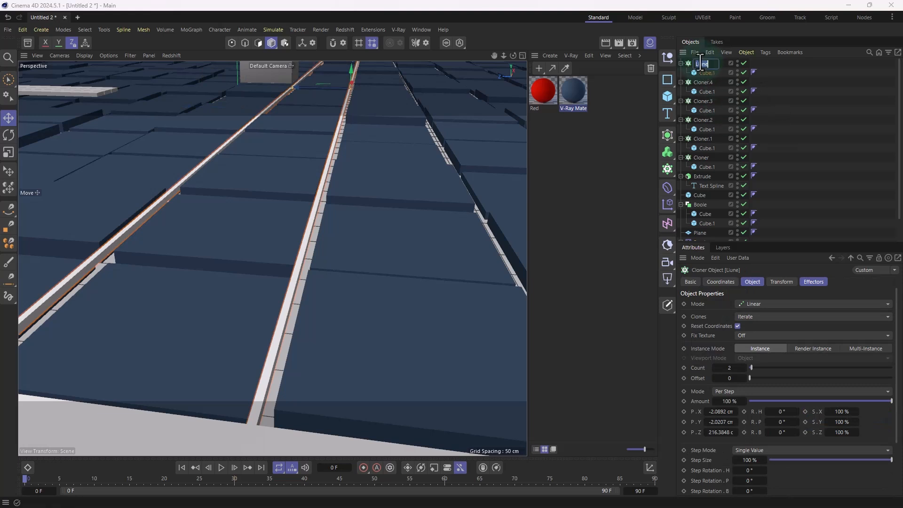
{"action": "left_click", "coordinate": [641, 91]}
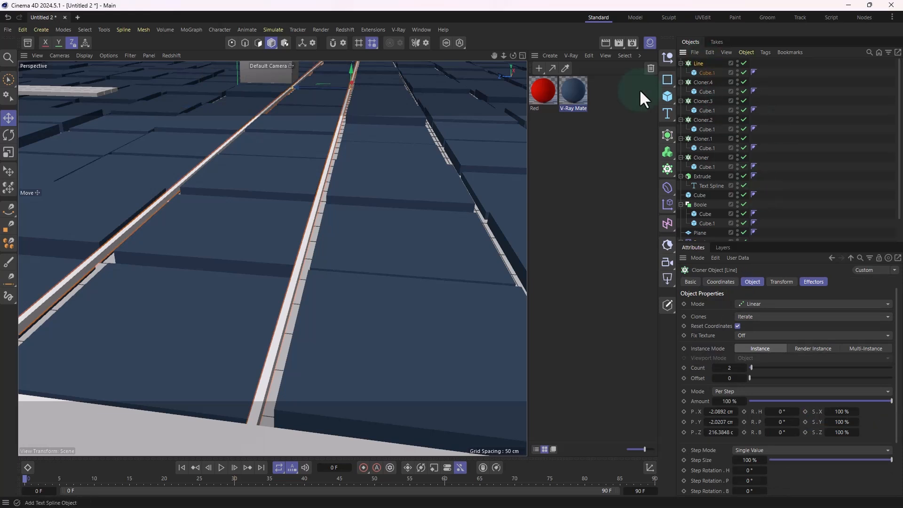
Step: Apply the Red material to the Line cloner and show the scene in the Top view
{"action": "left_click", "coordinate": [537, 97]}
{"action": "left_click_drag", "start_coordinate": [701, 67], "coordinate": [701, 63]}
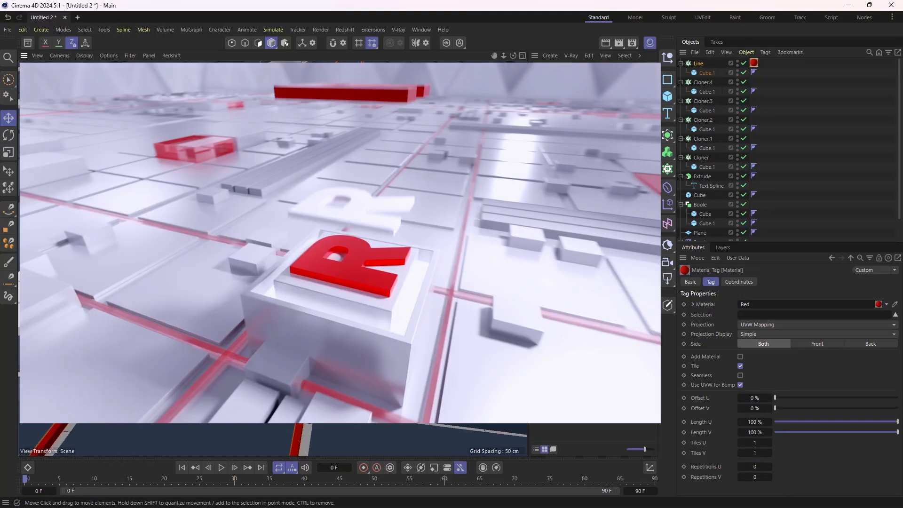
{"action": "left_click_drag", "start_coordinate": [325, 155], "coordinate": [310, 196], "text": "alt"}
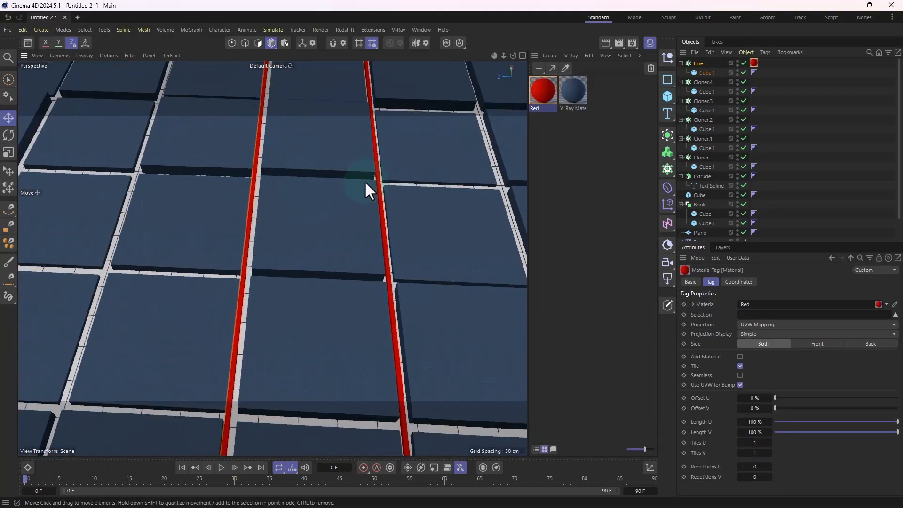
{"action": "middle_click", "coordinate": [365, 181]}
{"action": "middle_click", "coordinate": [382, 167]}
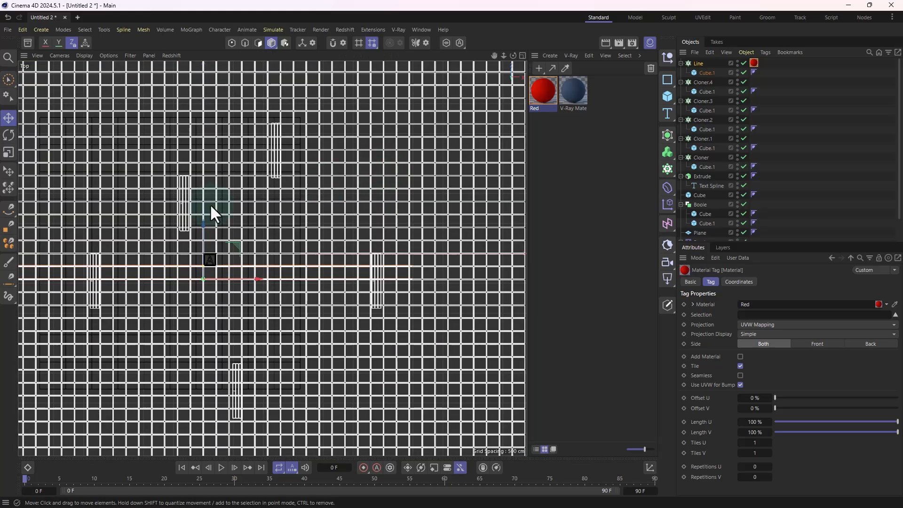
Step: Check the red bars against the tile gaps beside the lettered block in the Top view, and return to the Perspective view
{"action": "scroll", "coordinate": [210, 204], "scroll_direction": "up", "scroll_amount": 12}
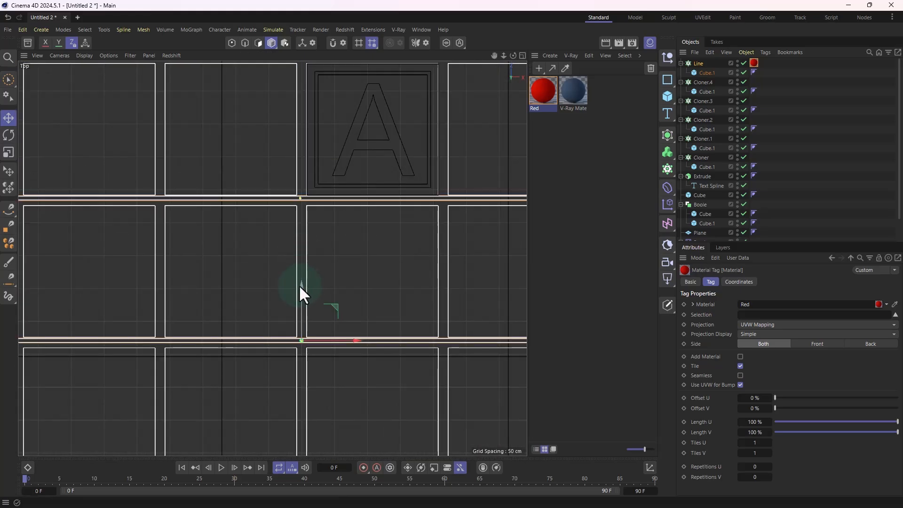
{"action": "left_click_drag", "start_coordinate": [300, 285], "coordinate": [317, 157]}
{"action": "middle_click", "coordinate": [325, 245]}
{"action": "middle_click", "coordinate": [174, 164]}
{"action": "scroll", "coordinate": [288, 269], "scroll_direction": "down", "scroll_amount": 4}
{"action": "left_click", "coordinate": [355, 158]}
{"action": "left_click_drag", "start_coordinate": [347, 198], "coordinate": [270, 266], "text": "alt"}
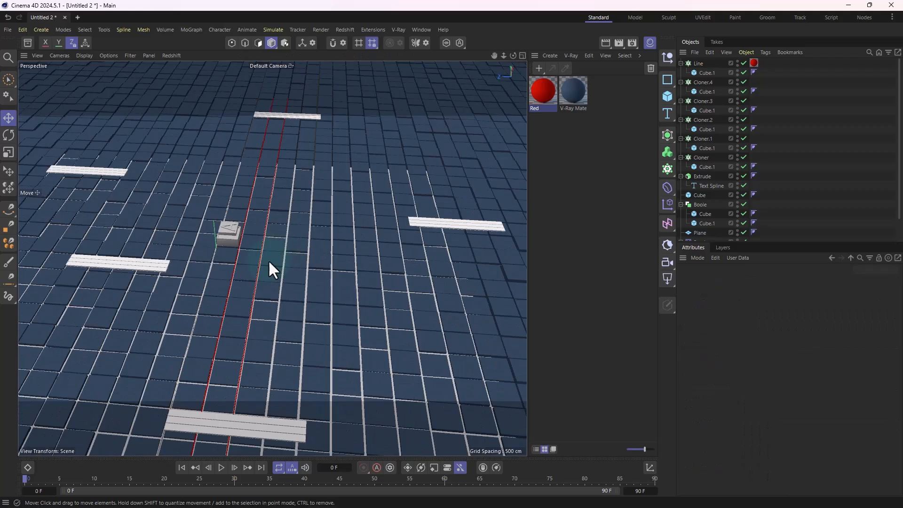
Step: Duplicate the Line cloner twice, placing each pair of red bars in tile gaps progressively farther from the lettered block
{"action": "left_click", "coordinate": [695, 67]}
{"action": "left_click_drag", "start_coordinate": [295, 229], "coordinate": [175, 202], "text": "alt"}
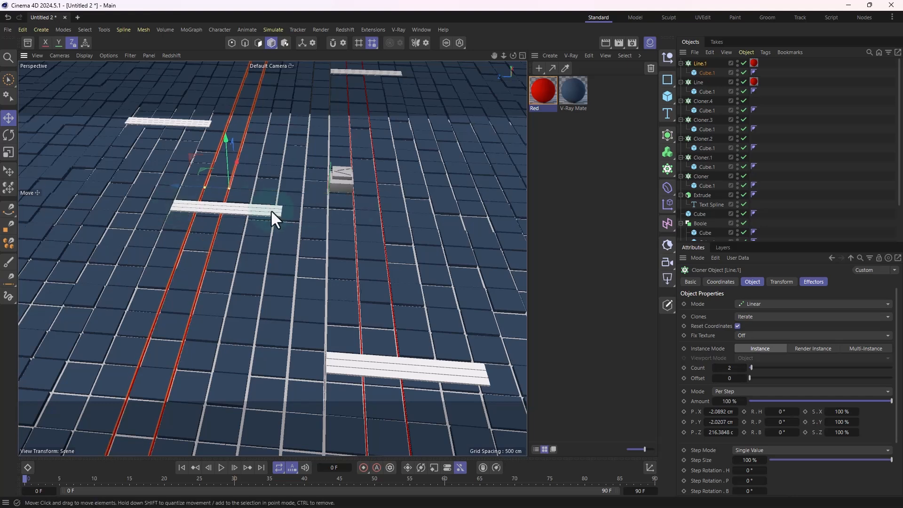
{"action": "left_click_drag", "start_coordinate": [272, 212], "coordinate": [508, 232], "text": "alt"}
{"action": "left_click_drag", "start_coordinate": [306, 207], "coordinate": [147, 207], "text": "ctrl"}
{"action": "middle_click_drag", "start_coordinate": [394, 245], "coordinate": [292, 242], "text": "alt"}
{"action": "scroll", "coordinate": [464, 219], "scroll_direction": "up", "scroll_amount": 1}
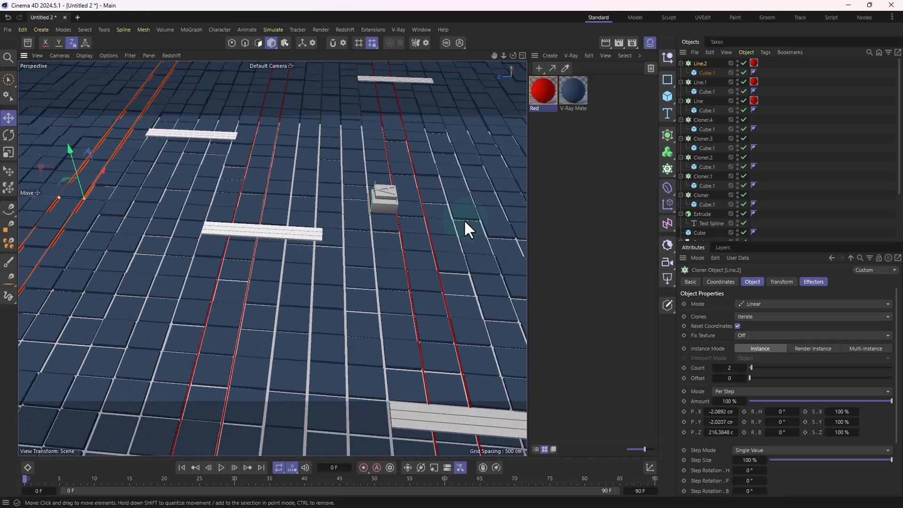
{"action": "middle_click_drag", "start_coordinate": [463, 219], "coordinate": [454, 220], "text": "alt"}
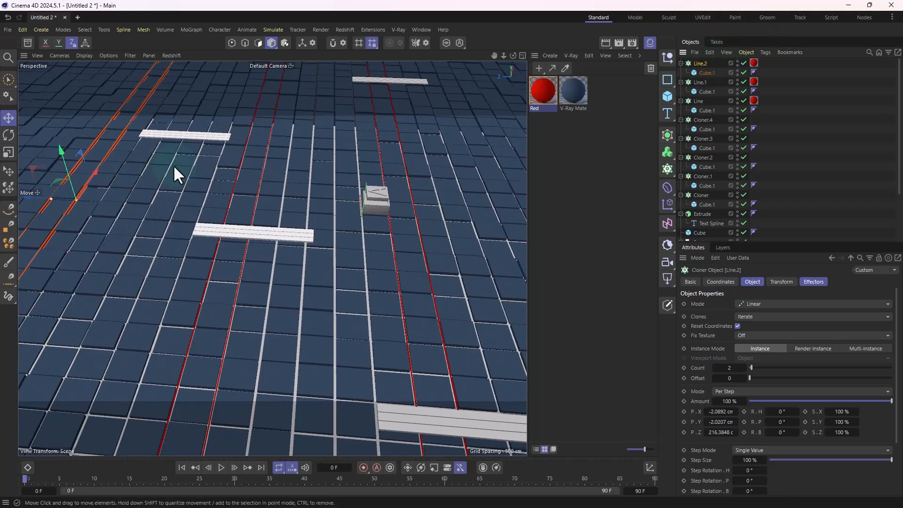
Step: Copy the outermost pair of red bars back beside the lettered block and set the copy's heading rotation to 90°
{"action": "mouse_move", "coordinate": [30, 198]}
{"action": "left_mouse_down"}
{"action": "mouse_move", "coordinate": [197, 221]}
{"action": "mouse_move", "coordinate": [260, 213]}
{"action": "left_mouse_up"}
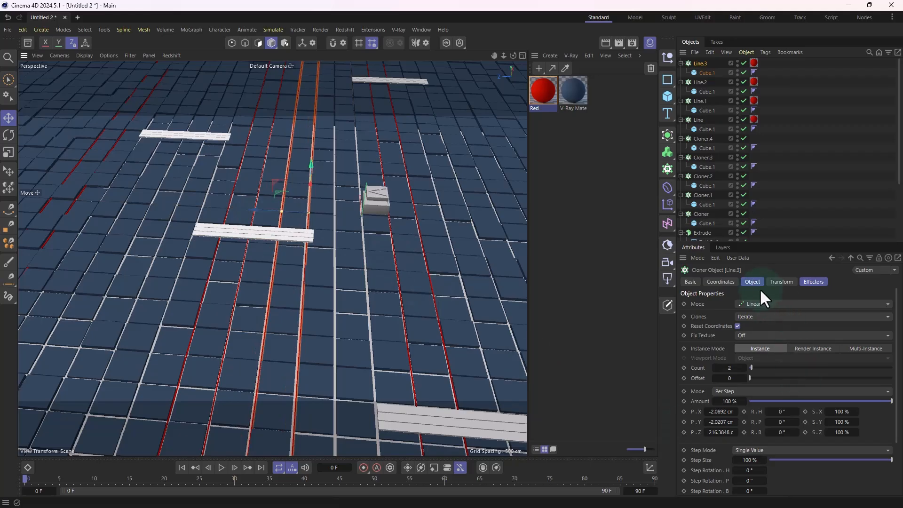
{"action": "left_click", "coordinate": [721, 282]}
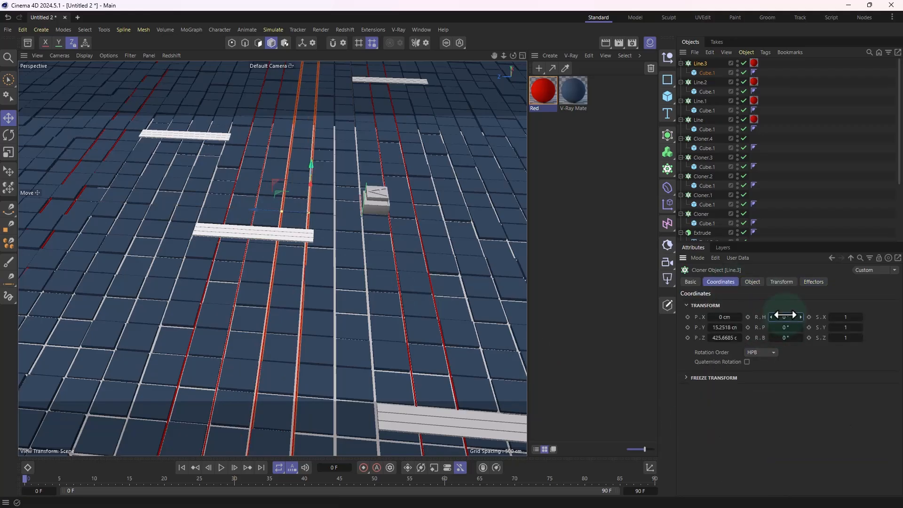
{"action": "left_click_drag", "start_coordinate": [780, 317], "coordinate": [789, 314]}
{"action": "left_click", "coordinate": [789, 316]}
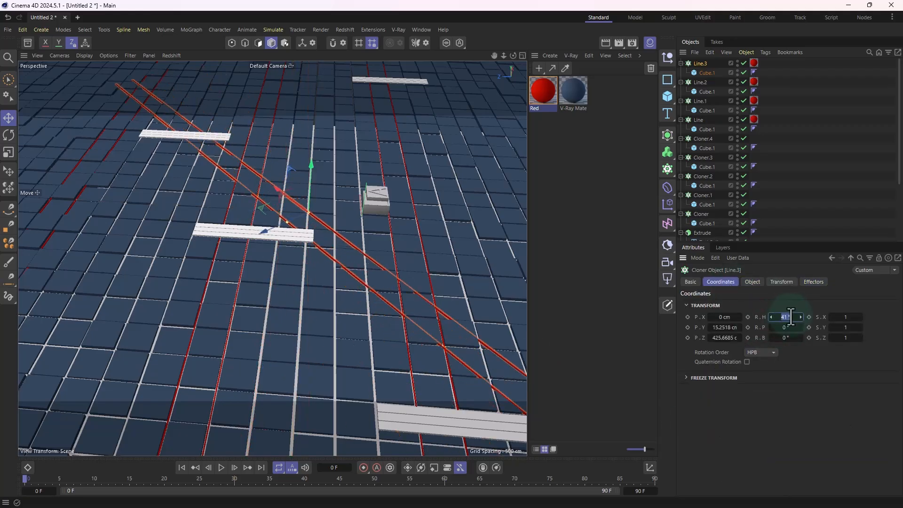
{"action": "type", "text": "90"}
{"action": "key", "text": "Return"}
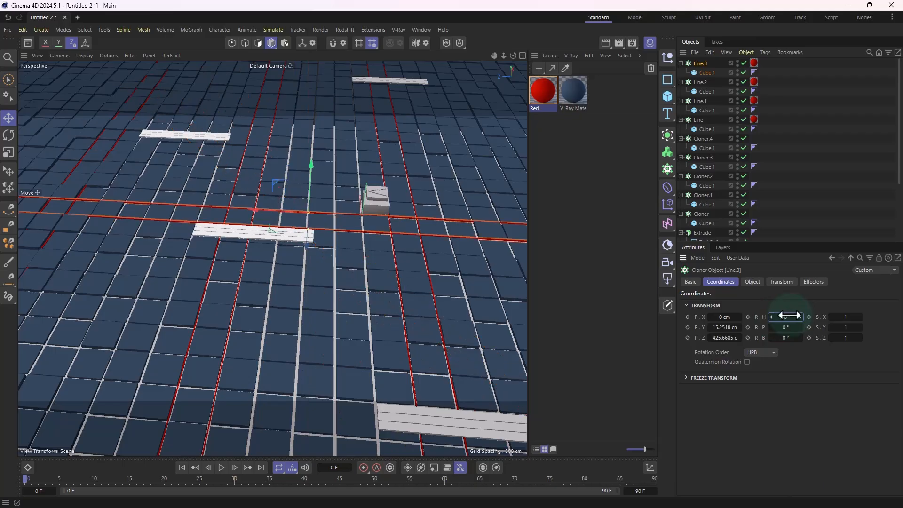
{"action": "scroll", "coordinate": [409, 254], "scroll_direction": "up", "scroll_amount": 3}
{"action": "left_click_drag", "start_coordinate": [409, 250], "coordinate": [345, 291], "text": "alt"}
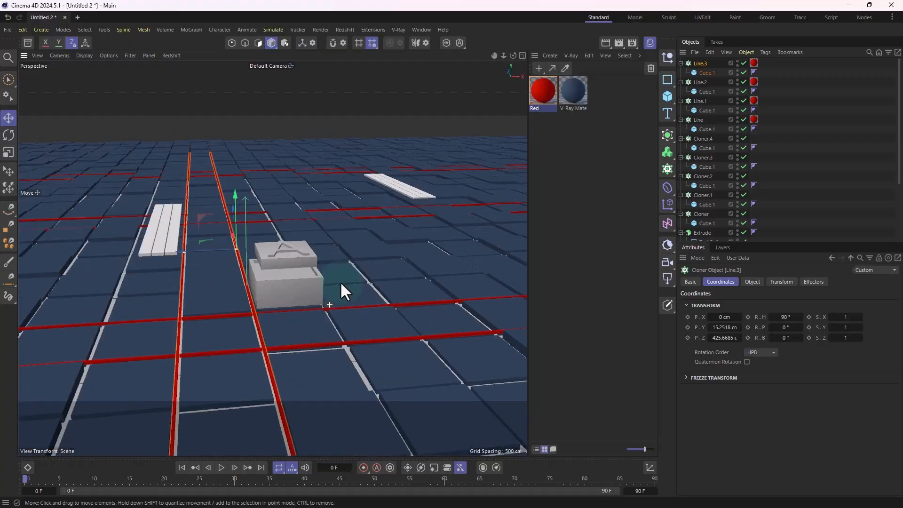
Step: Lengthen the bar inside the Line.3 cloner so the crosswise red lines reach farther across the tiled floor
{"action": "left_click", "coordinate": [292, 106]}
{"action": "scroll", "coordinate": [336, 229], "scroll_direction": "up", "scroll_amount": 5}
{"action": "left_click_drag", "start_coordinate": [336, 230], "coordinate": [201, 249], "text": "alt"}
{"action": "scroll", "coordinate": [306, 250], "scroll_direction": "down", "scroll_amount": 10}
{"action": "scroll", "coordinate": [394, 248], "scroll_direction": "up", "scroll_amount": 5}
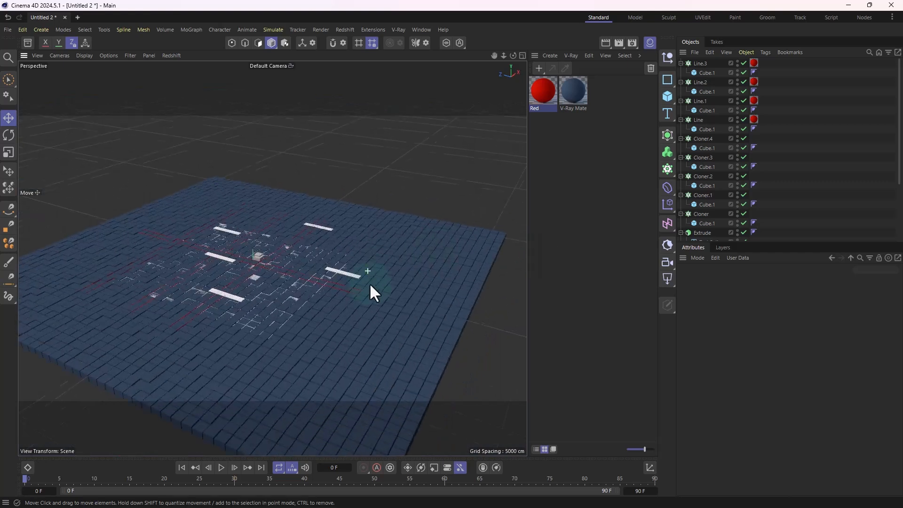
{"action": "left_click_drag", "start_coordinate": [370, 285], "coordinate": [300, 297], "text": "alt"}
{"action": "scroll", "coordinate": [300, 298], "scroll_direction": "up", "scroll_amount": 3}
{"action": "left_click", "coordinate": [700, 72]}
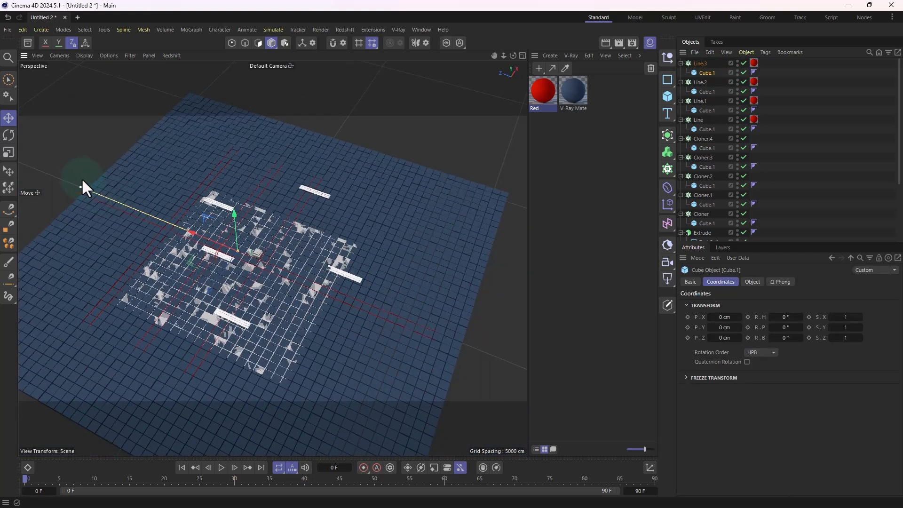
Step: Lengthen the bars inside the Line.2, Line.1 and Line cloners so their red lines reach farther across the floor
{"action": "left_click", "coordinate": [701, 81]}
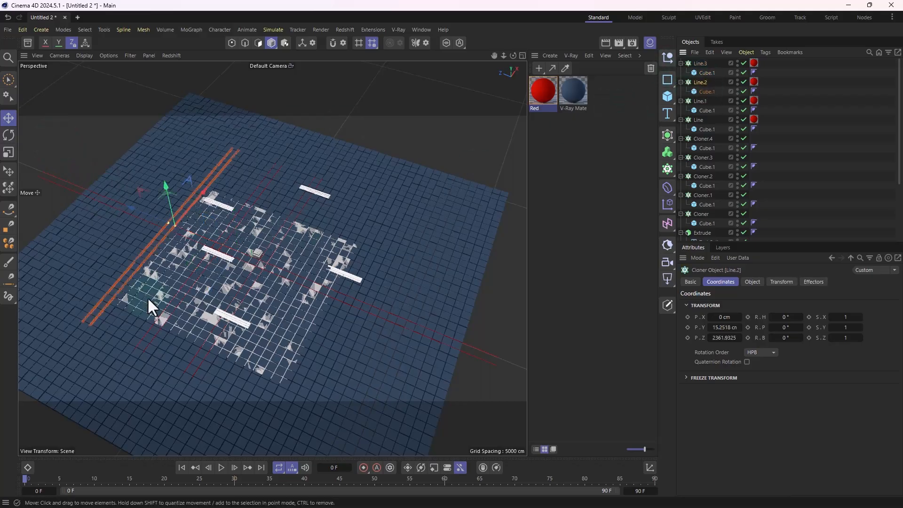
{"action": "left_click", "coordinate": [695, 92]}
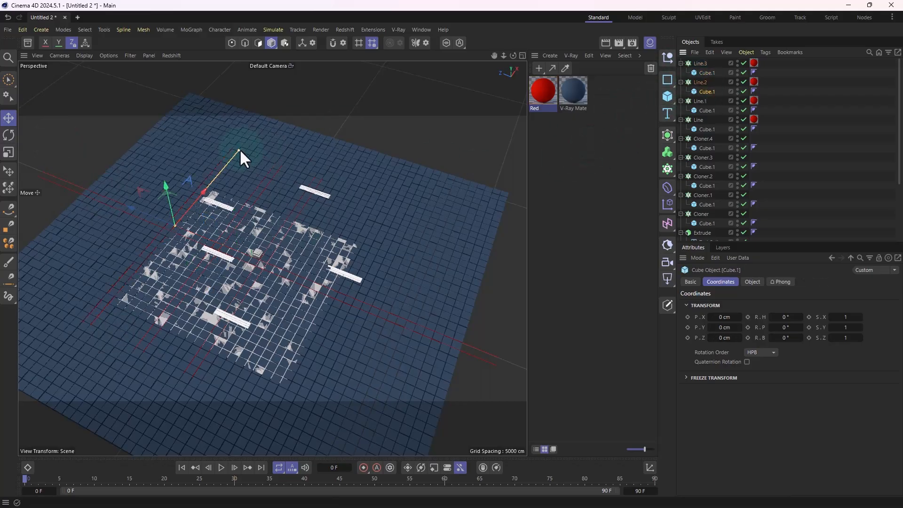
{"action": "left_click", "coordinate": [700, 111]}
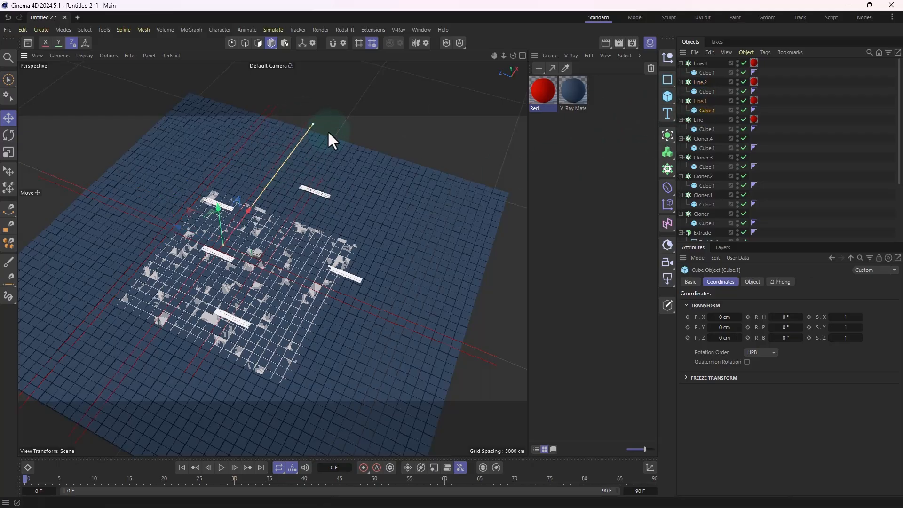
{"action": "left_click", "coordinate": [701, 128]}
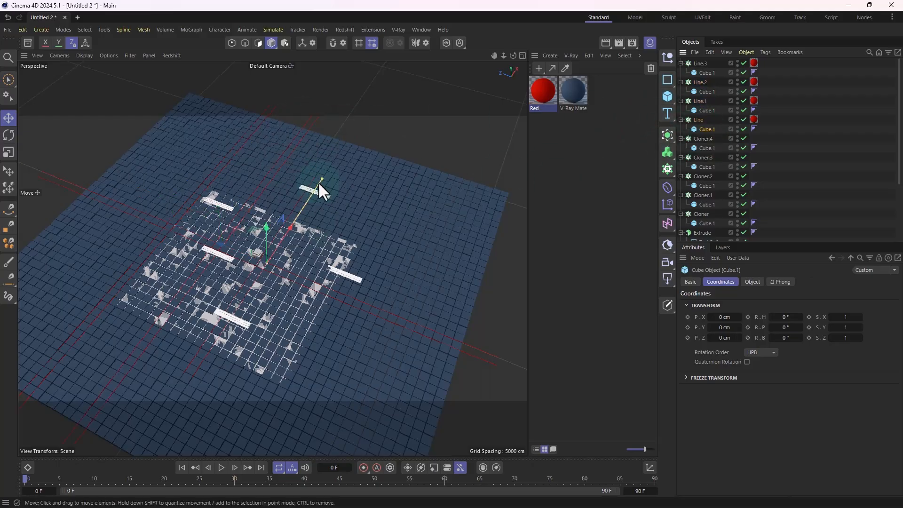
{"action": "scroll", "coordinate": [239, 252], "scroll_direction": "up", "scroll_amount": 10}
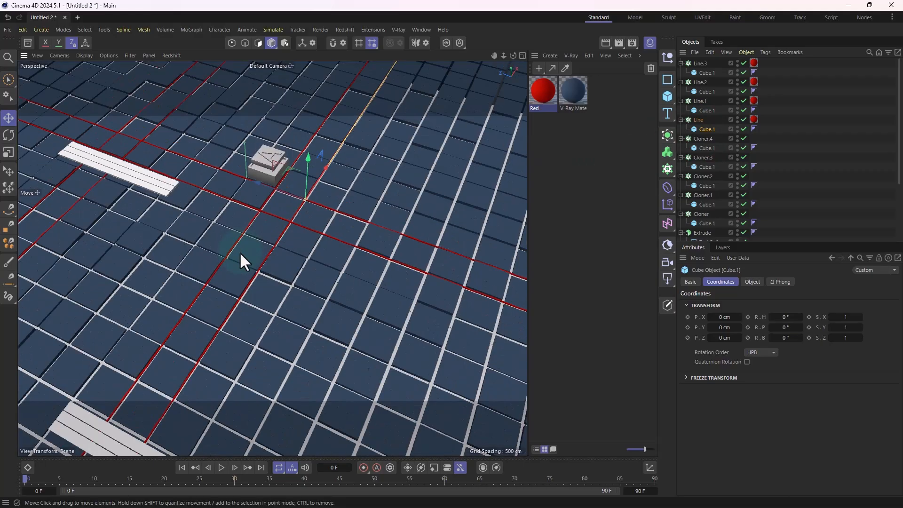
{"action": "scroll", "coordinate": [255, 280], "scroll_direction": "down", "scroll_amount": 3}
Step: Enlarge the Plane beneath the tiles in both directions to cover the floor area, shifting it to about X 102 cm
{"action": "scroll", "coordinate": [255, 282], "scroll_direction": "down", "scroll_amount": 6}
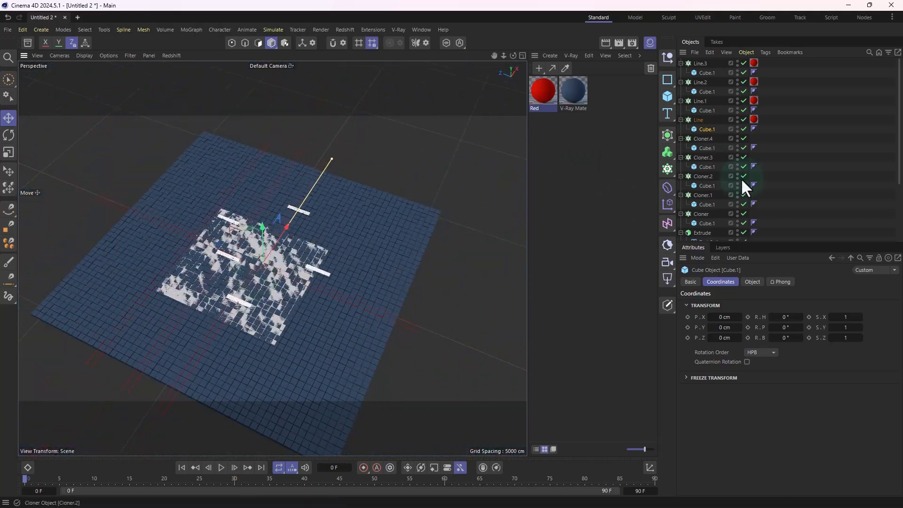
{"action": "scroll", "coordinate": [705, 152], "scroll_direction": "down", "scroll_amount": 3}
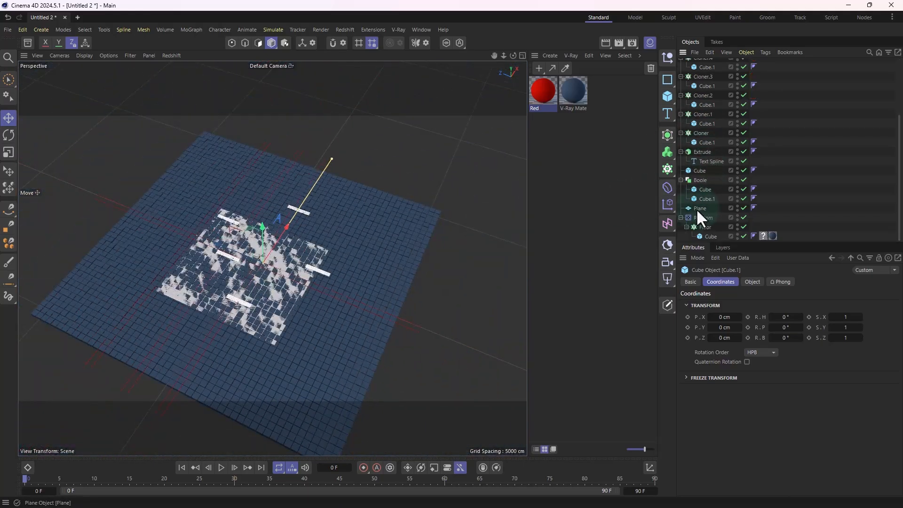
{"action": "left_click", "coordinate": [670, 206]}
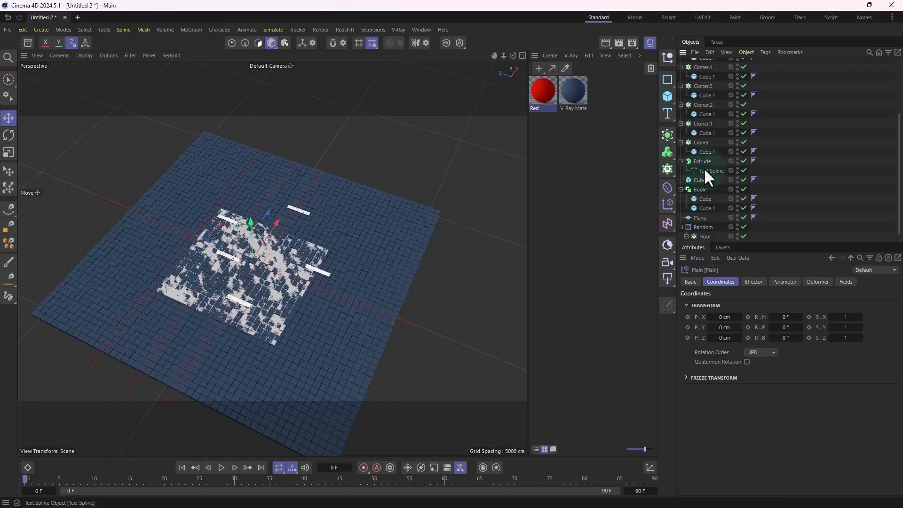
{"action": "left_click", "coordinate": [700, 218]}
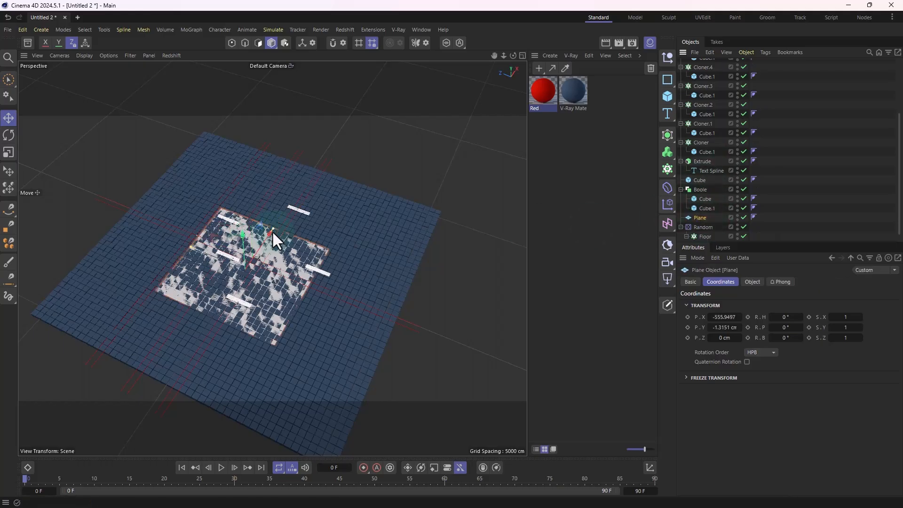
{"action": "left_click_drag", "start_coordinate": [273, 229], "coordinate": [321, 185]}
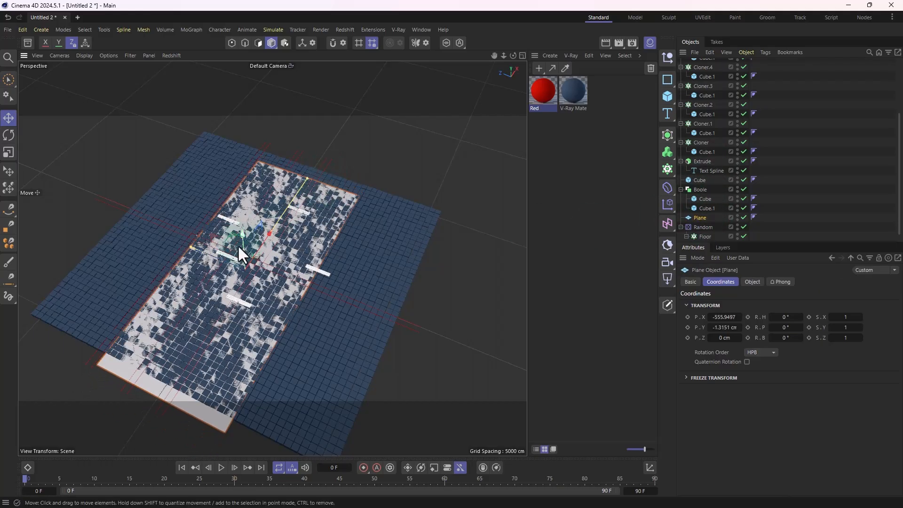
{"action": "left_click_drag", "start_coordinate": [268, 237], "coordinate": [129, 207]}
{"action": "scroll", "coordinate": [254, 216], "scroll_direction": "up", "scroll_amount": 3}
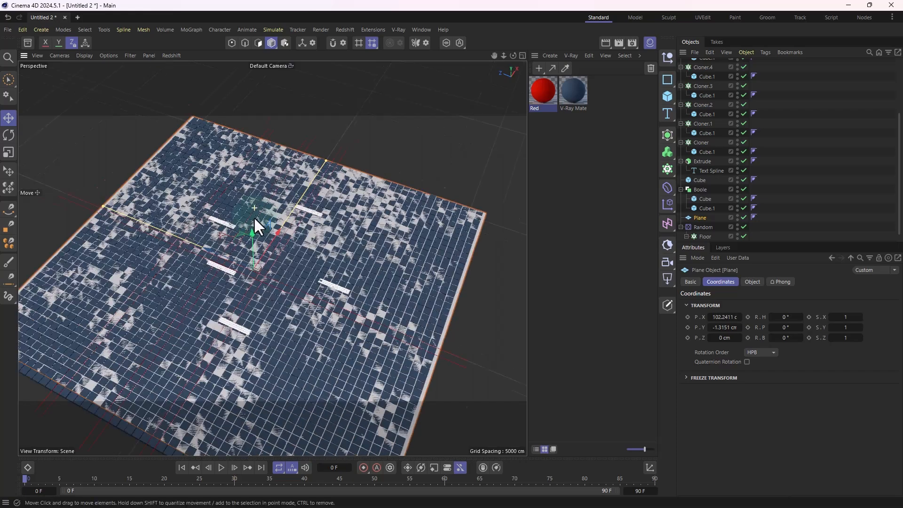
Step: Apply the Red material to the extruded letter A on top of the block
{"action": "scroll", "coordinate": [253, 216], "scroll_direction": "up", "scroll_amount": 15}
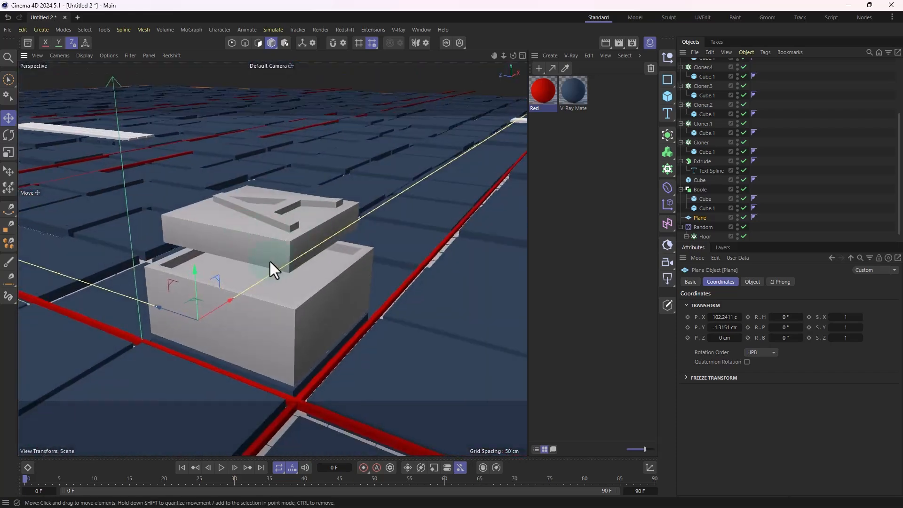
{"action": "scroll", "coordinate": [270, 261], "scroll_direction": "up", "scroll_amount": 6}
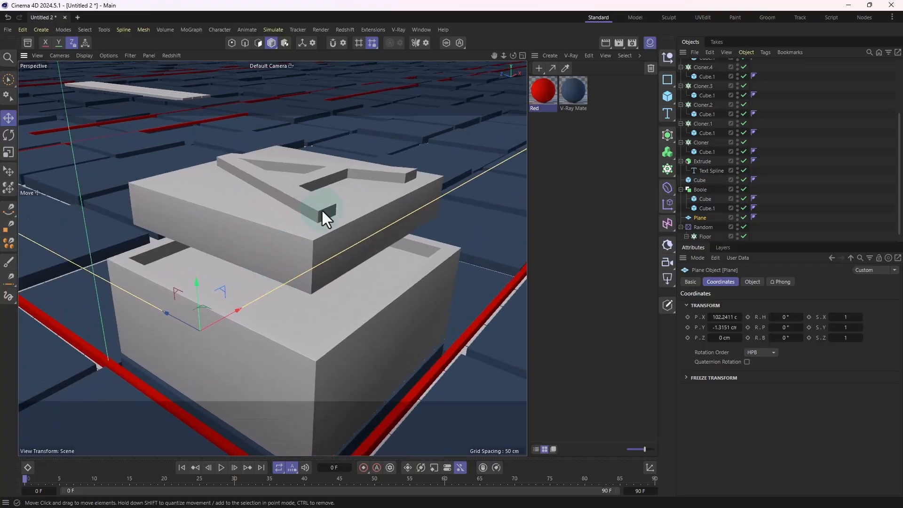
{"action": "scroll", "coordinate": [267, 257], "scroll_direction": "down", "scroll_amount": 3}
{"action": "left_click_drag", "start_coordinate": [540, 97], "coordinate": [314, 199]}
{"action": "scroll", "coordinate": [353, 230], "scroll_direction": "down", "scroll_amount": 6}
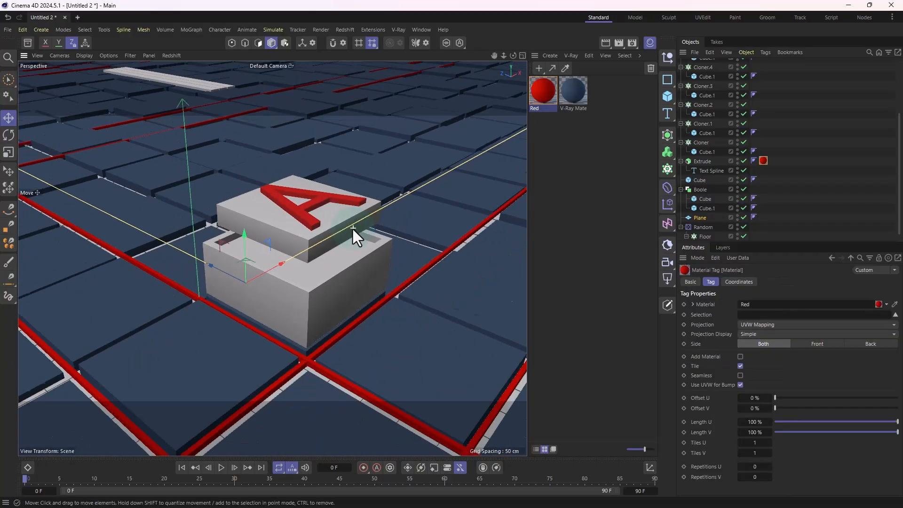
Step: Examine the red letter, the hollow box and the surrounding red floor lines from several angles
{"action": "left_click_drag", "start_coordinate": [363, 224], "coordinate": [331, 224], "text": "alt"}
{"action": "left_click", "coordinate": [399, 98]}
{"action": "left_click_drag", "start_coordinate": [397, 210], "coordinate": [347, 246], "text": "alt"}
{"action": "scroll", "coordinate": [340, 266], "scroll_direction": "up", "scroll_amount": 8}
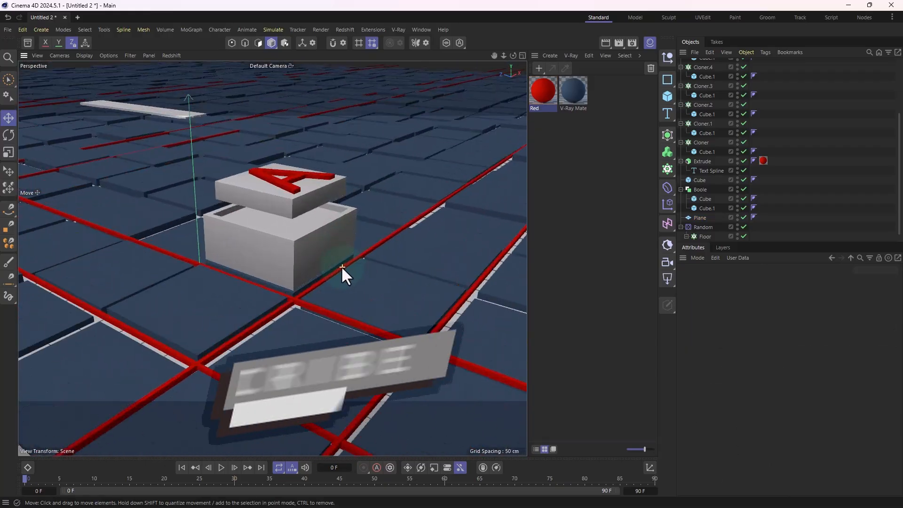
{"action": "left_click_drag", "start_coordinate": [295, 271], "coordinate": [237, 279], "text": "alt"}
{"action": "scroll", "coordinate": [346, 263], "scroll_direction": "down", "scroll_amount": 5}
{"action": "left_click_drag", "start_coordinate": [330, 265], "coordinate": [275, 273], "text": "alt"}
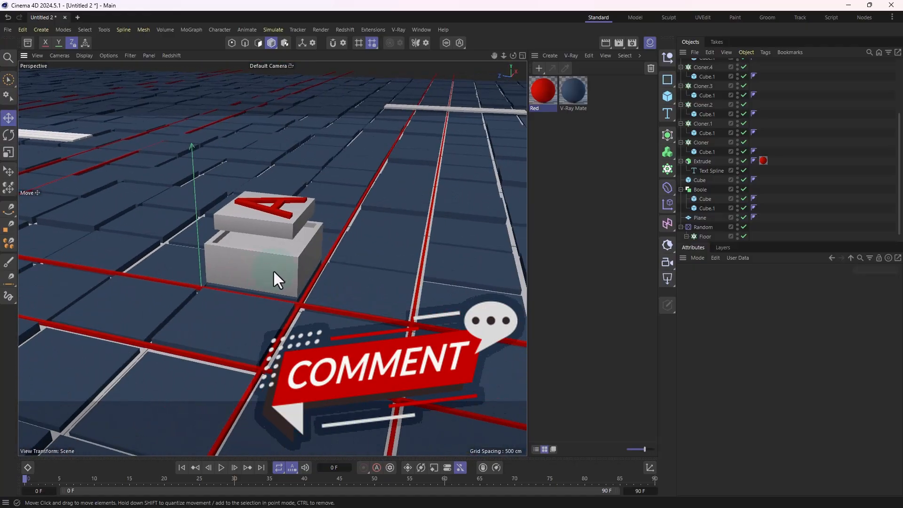